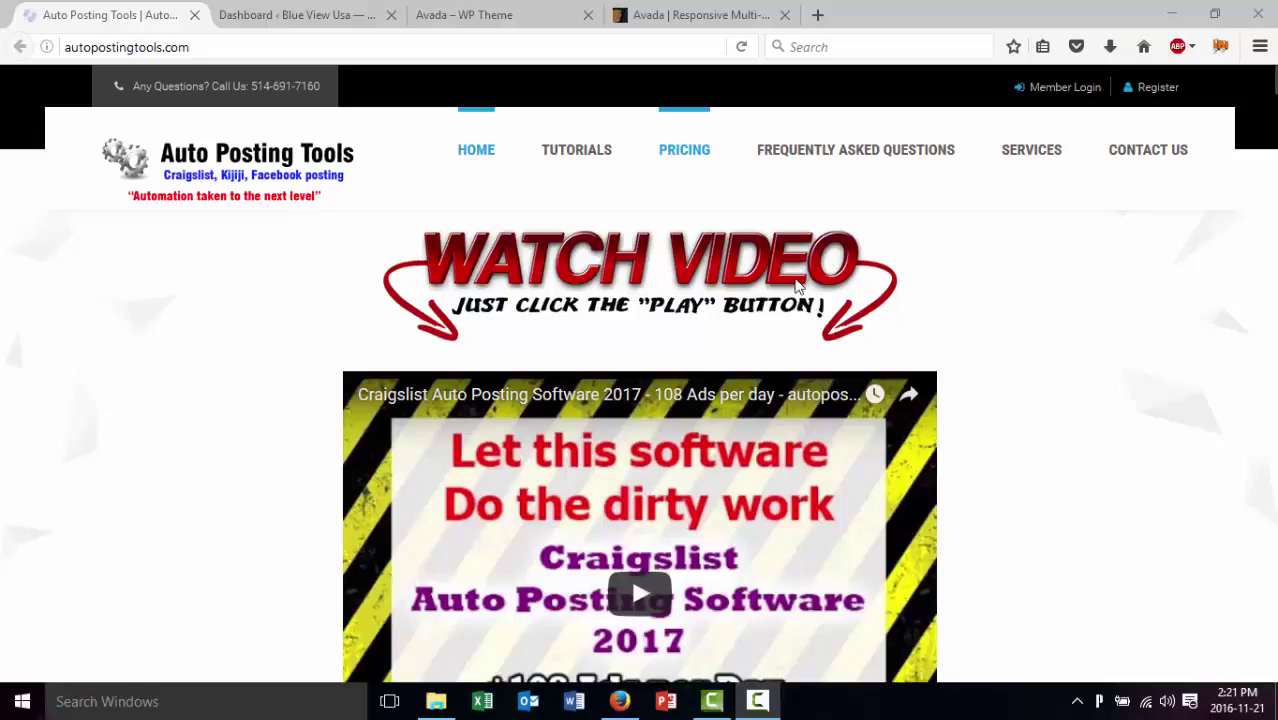
Open the live Blue View Usa site from its WordPress dashboard and examine the front page's title, post and sidebar
click(306, 17)
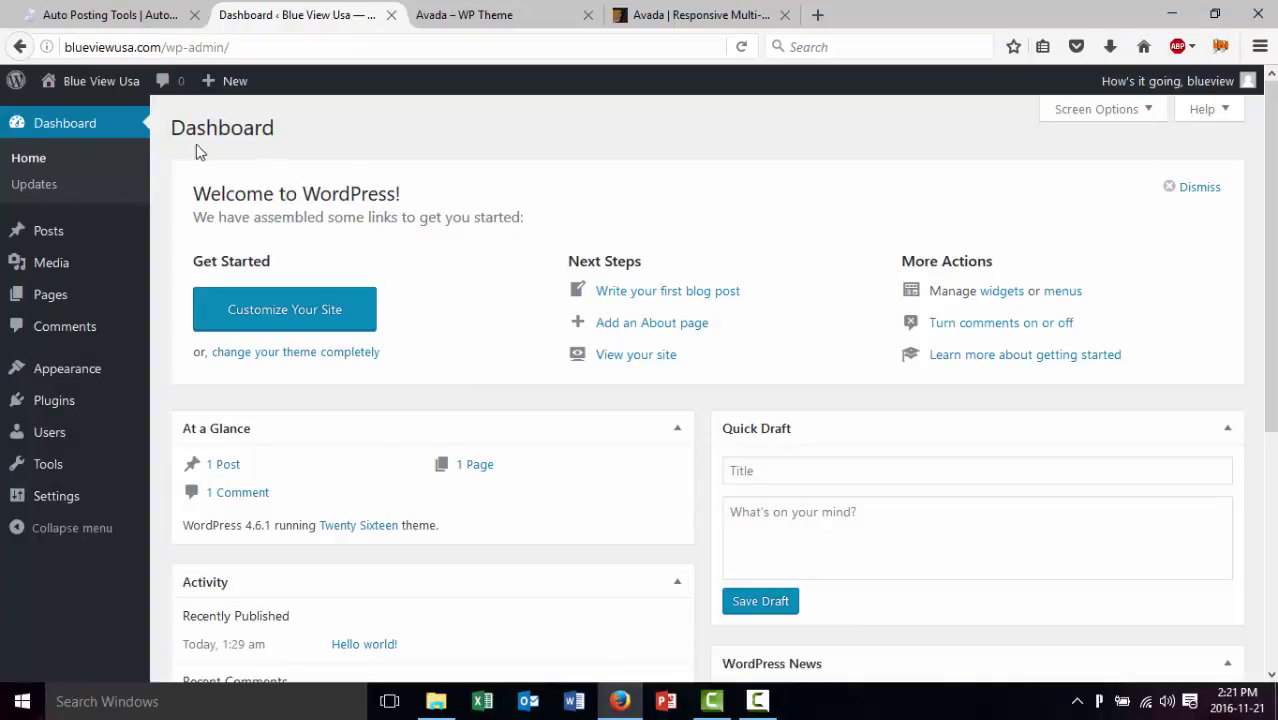
click(116, 90)
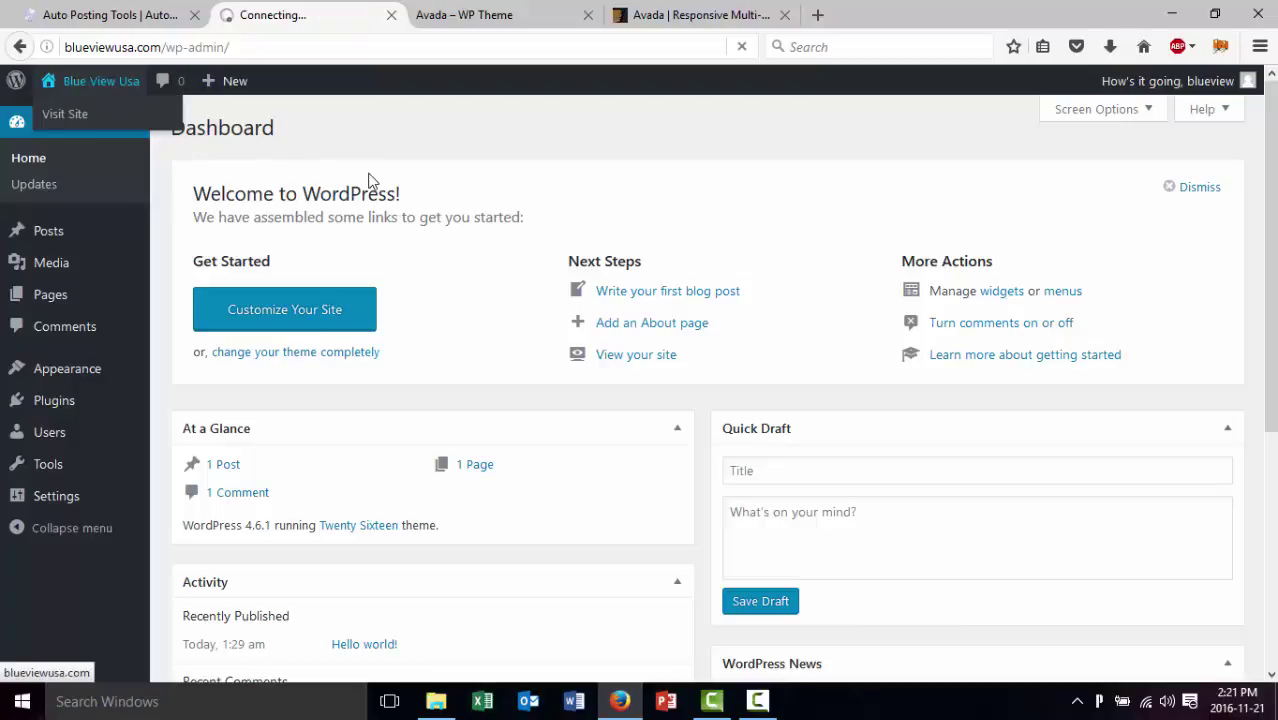
scroll(560, 376, down, 10)
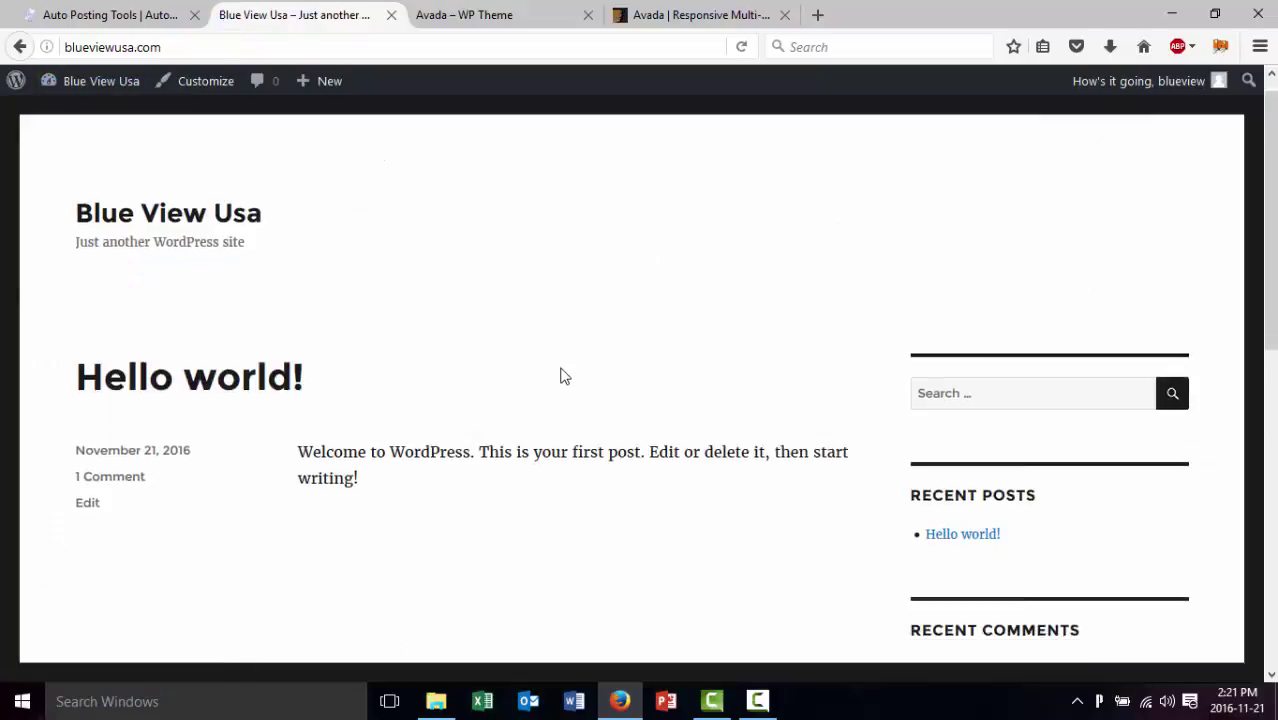
scroll(560, 376, up, 10)
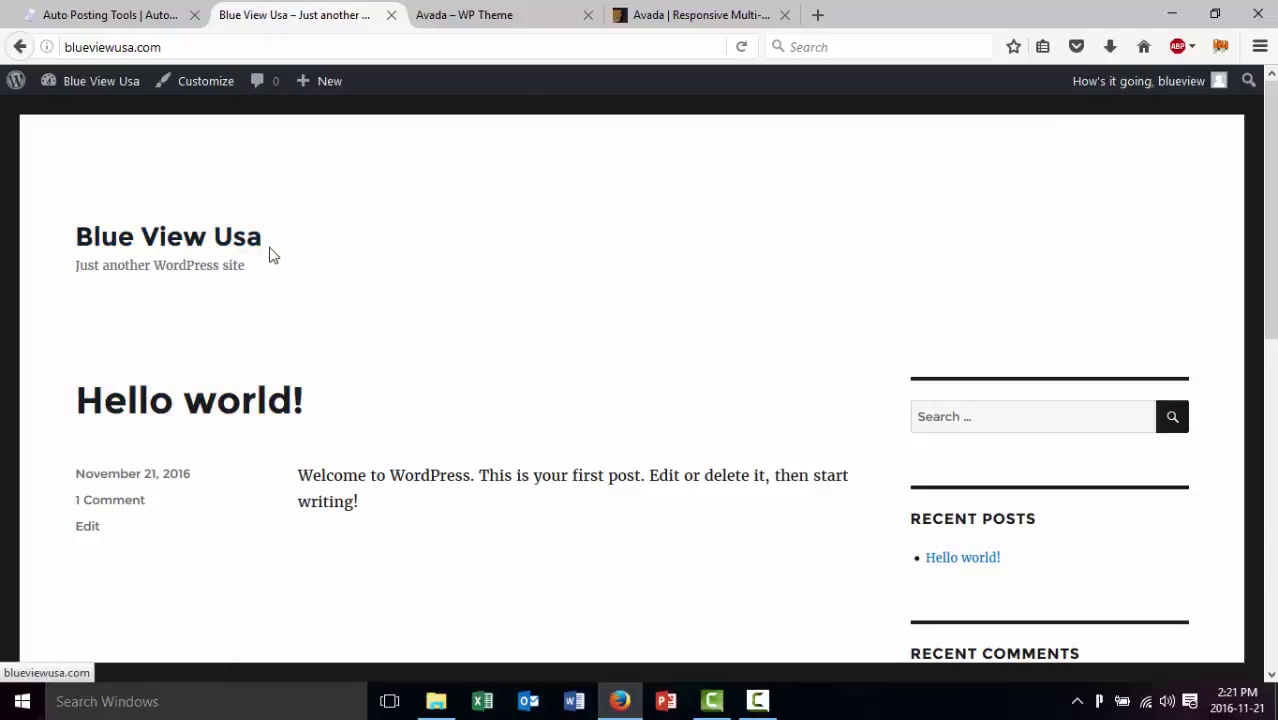
drag(271, 254, 77, 248)
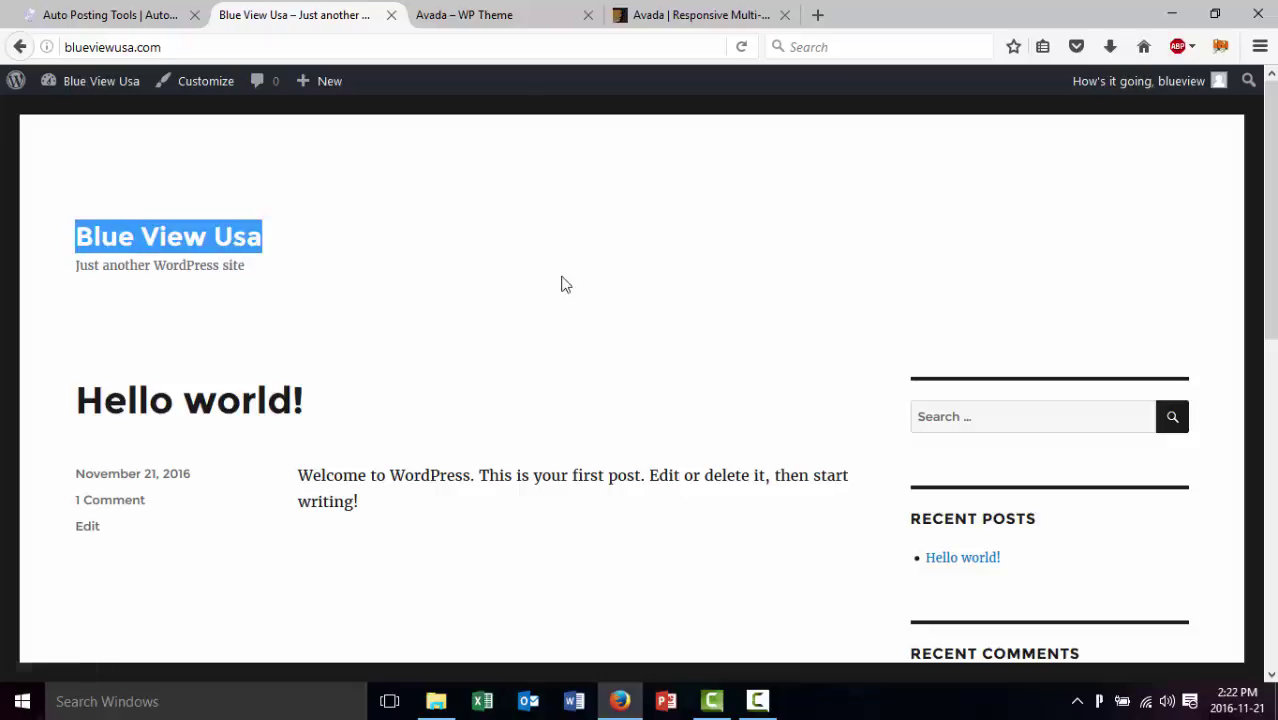
scroll(925, 406, down, 8)
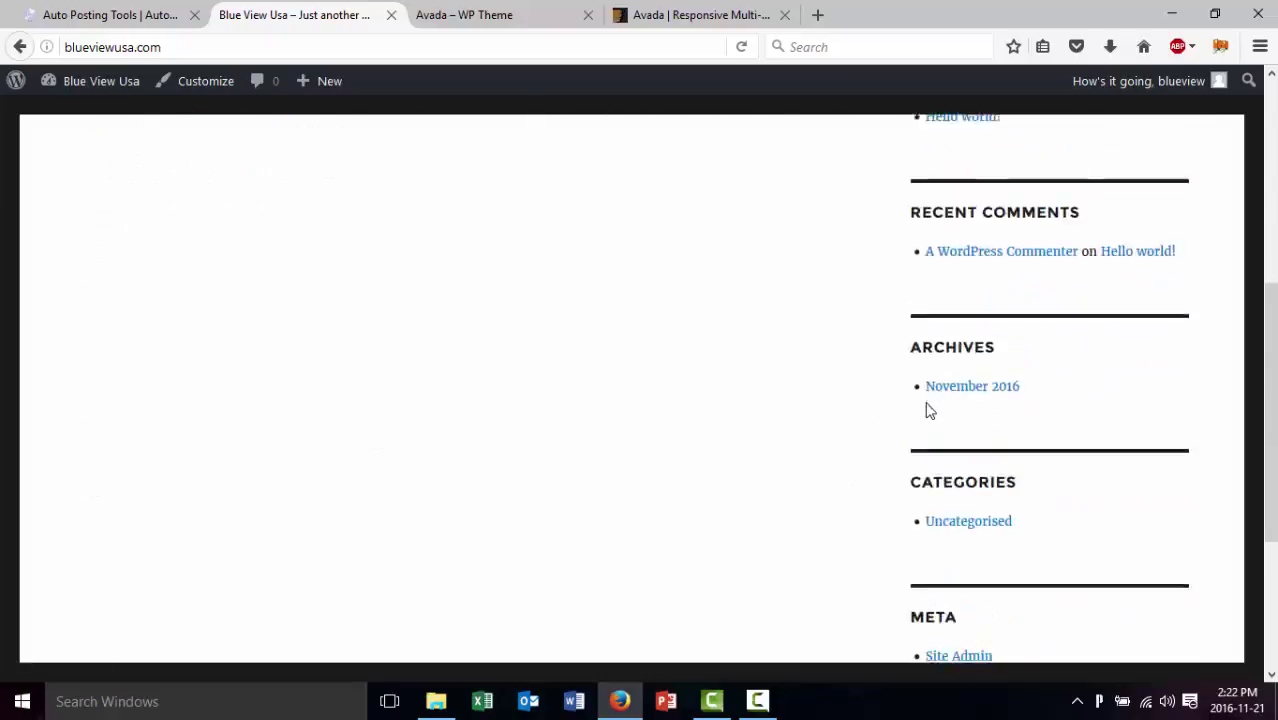
scroll(925, 408, up, 8)
click(610, 362)
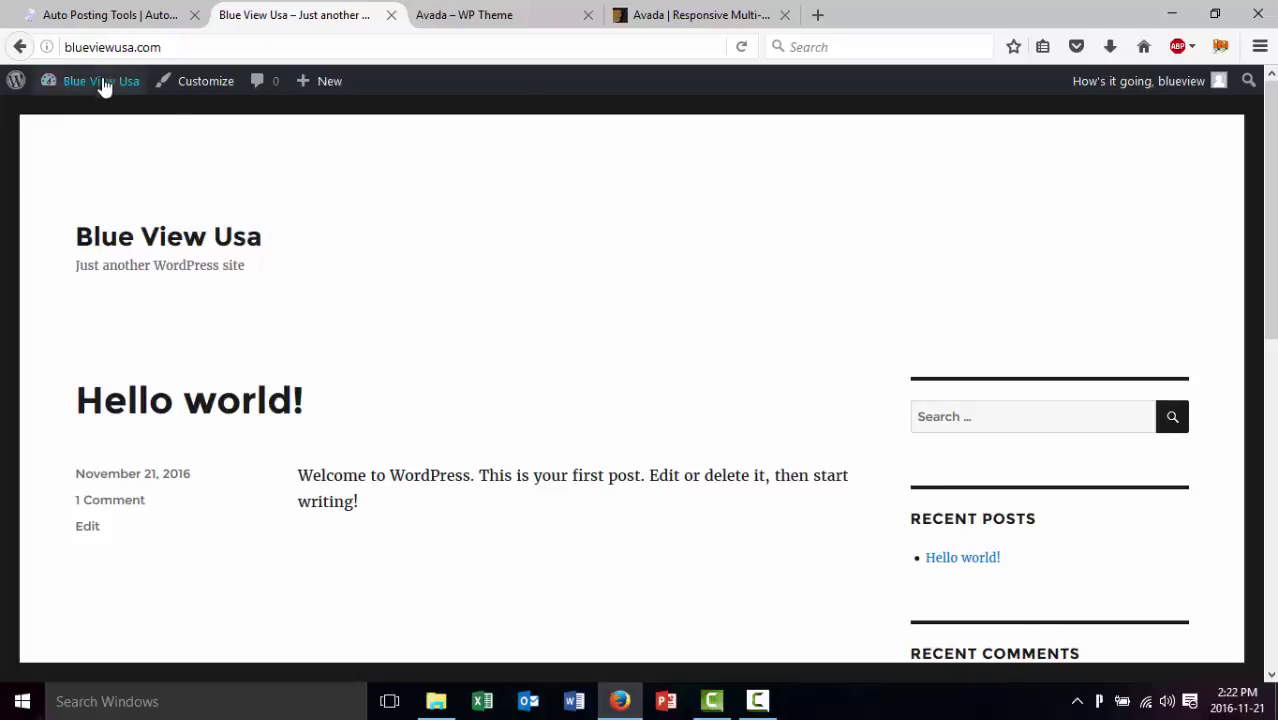
Go back to the dashboard, open the installed themes and activate Twenty Fifteen
mouse_move(104, 89)
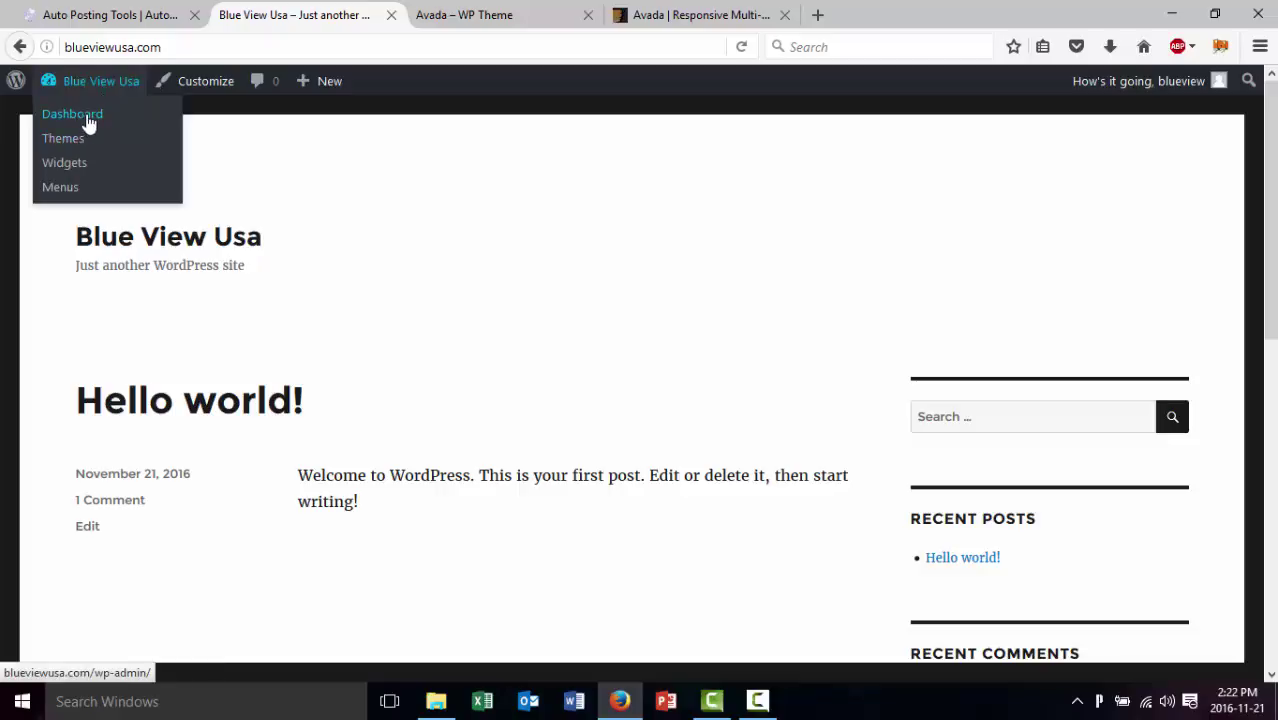
click(88, 120)
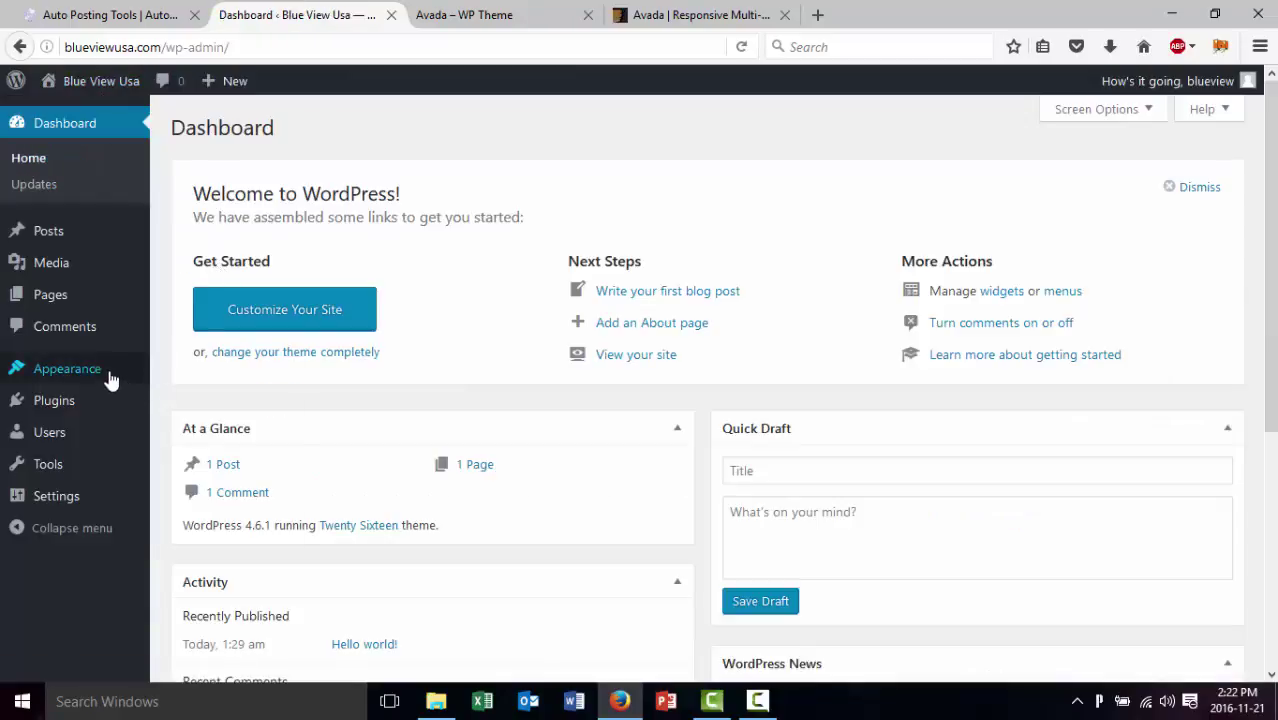
mouse_move(134, 376)
click(197, 381)
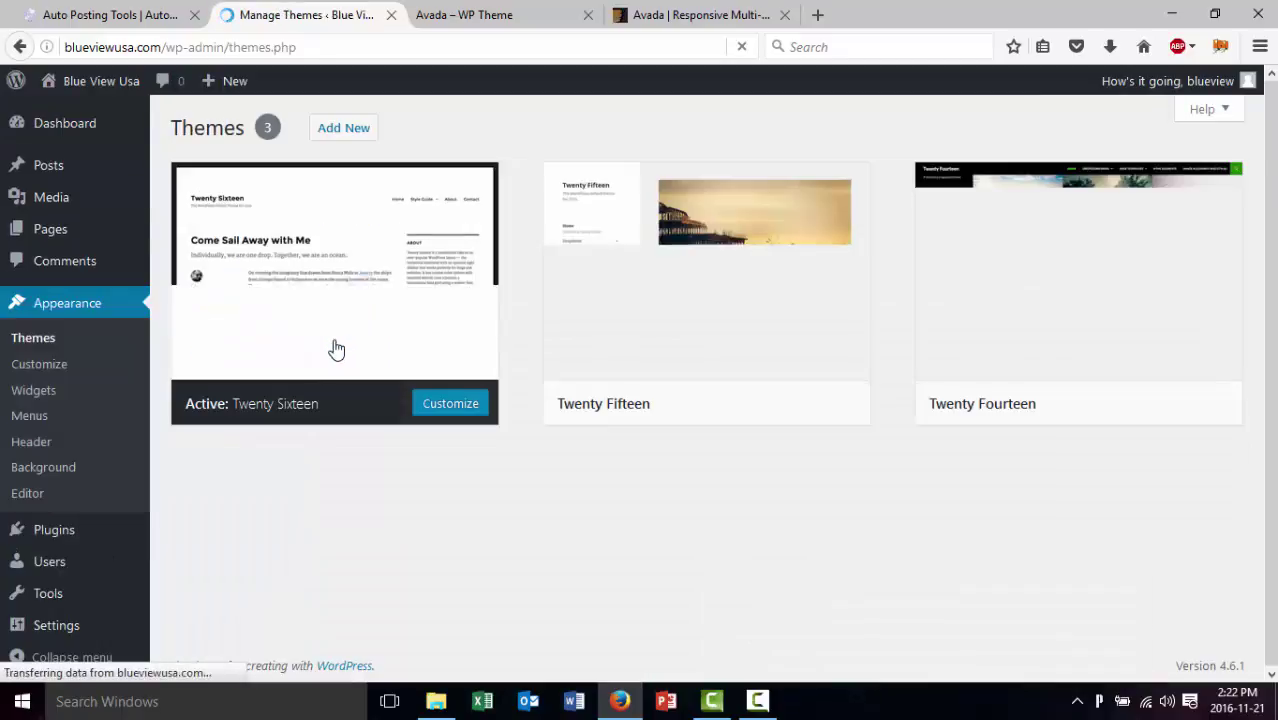
mouse_move(617, 285)
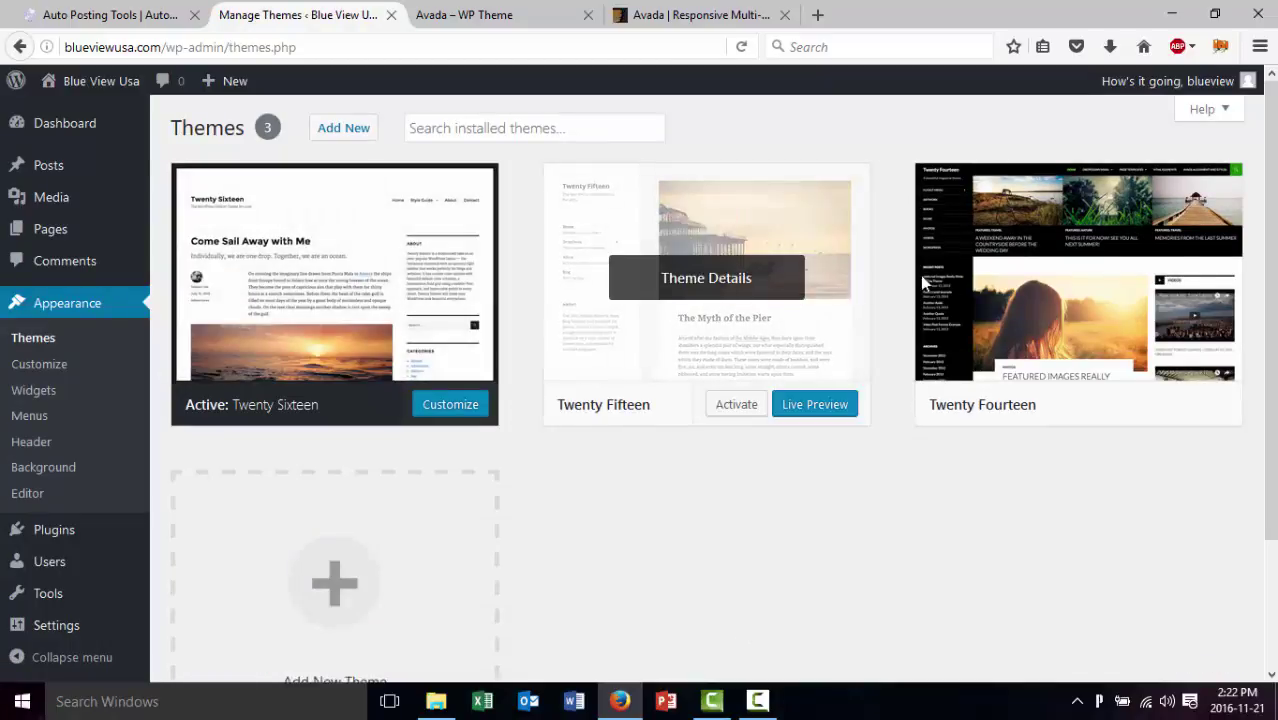
mouse_move(1049, 298)
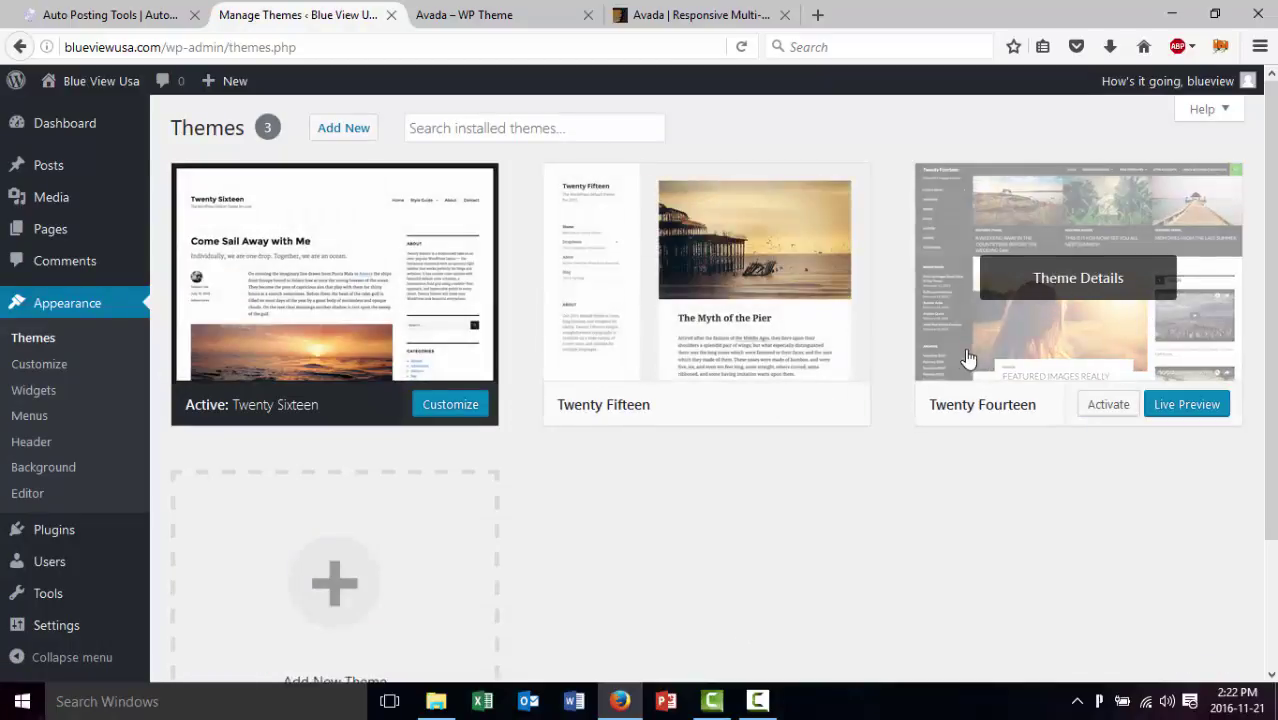
mouse_move(793, 363)
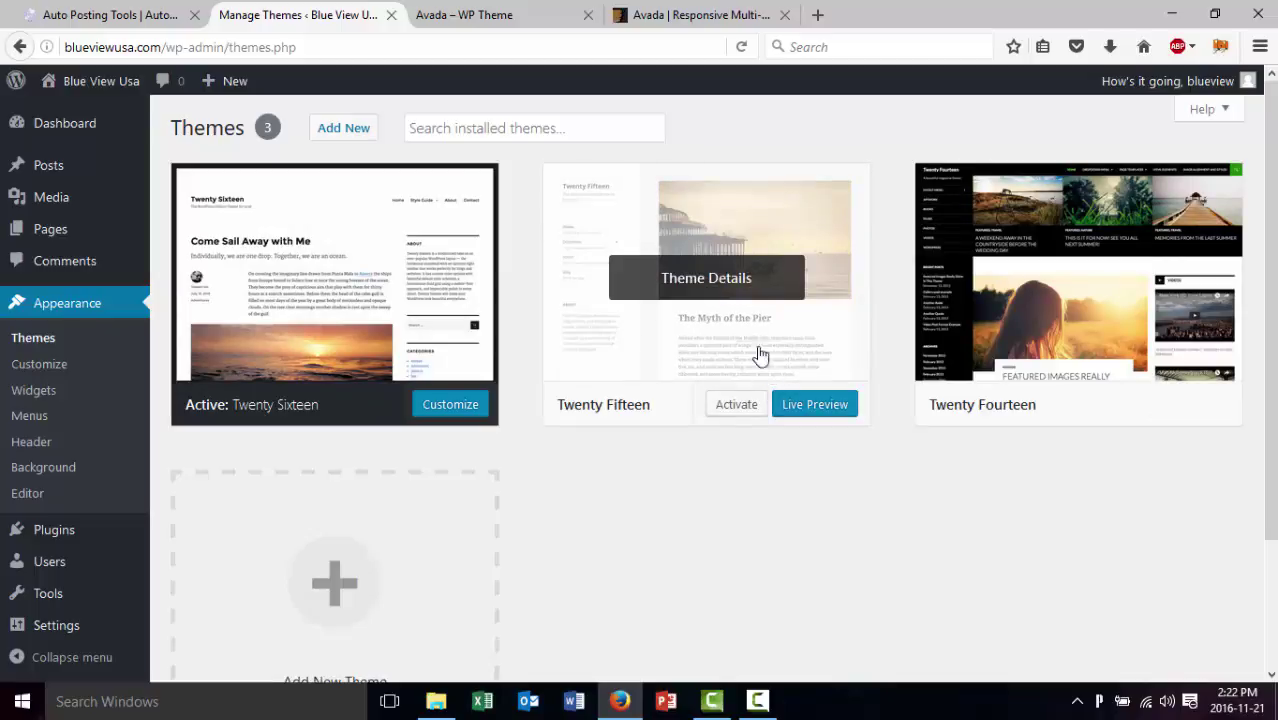
click(728, 407)
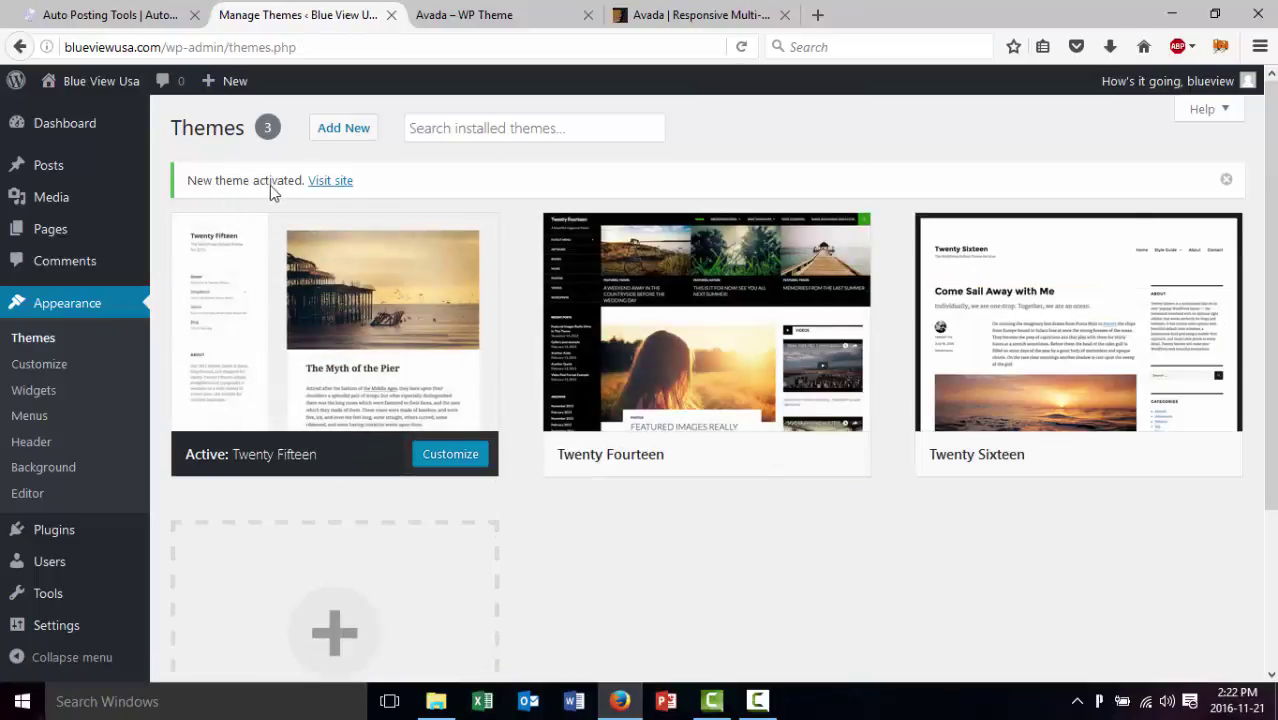
Visit the site and examine the front page layout under the Twenty Fifteen theme
click(333, 182)
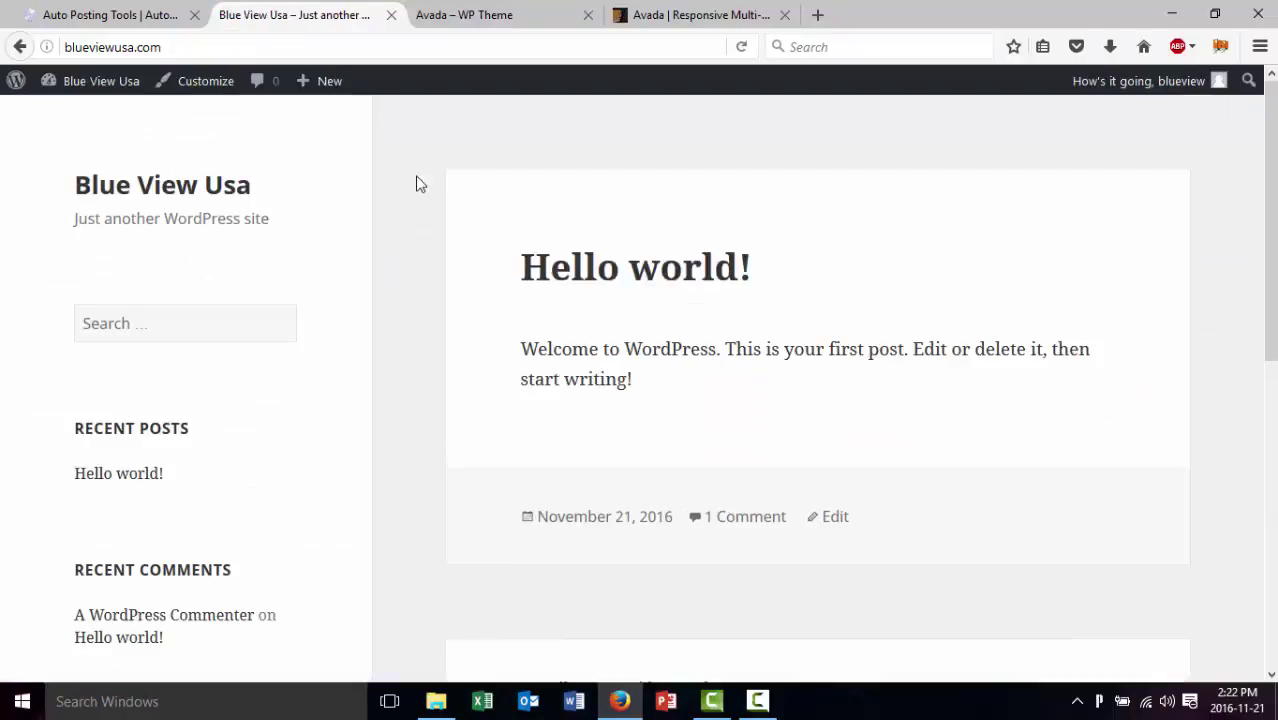
scroll(431, 293, down, 6)
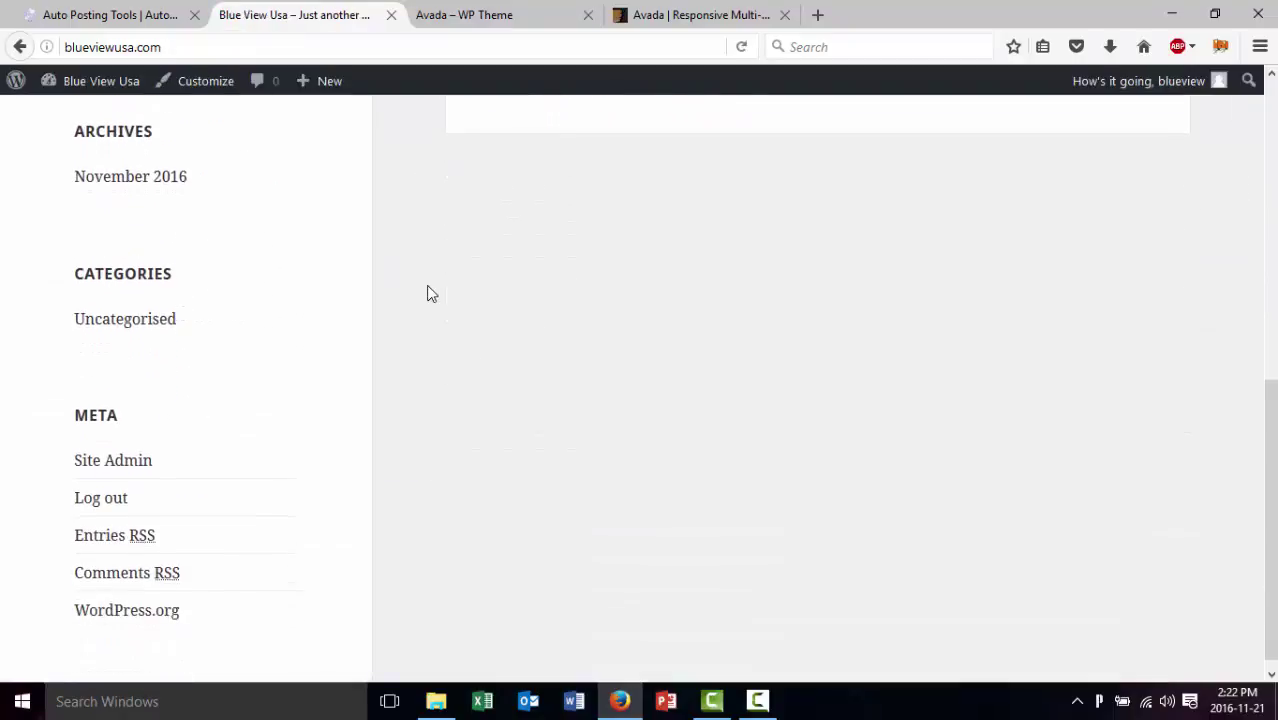
scroll(431, 293, up, 6)
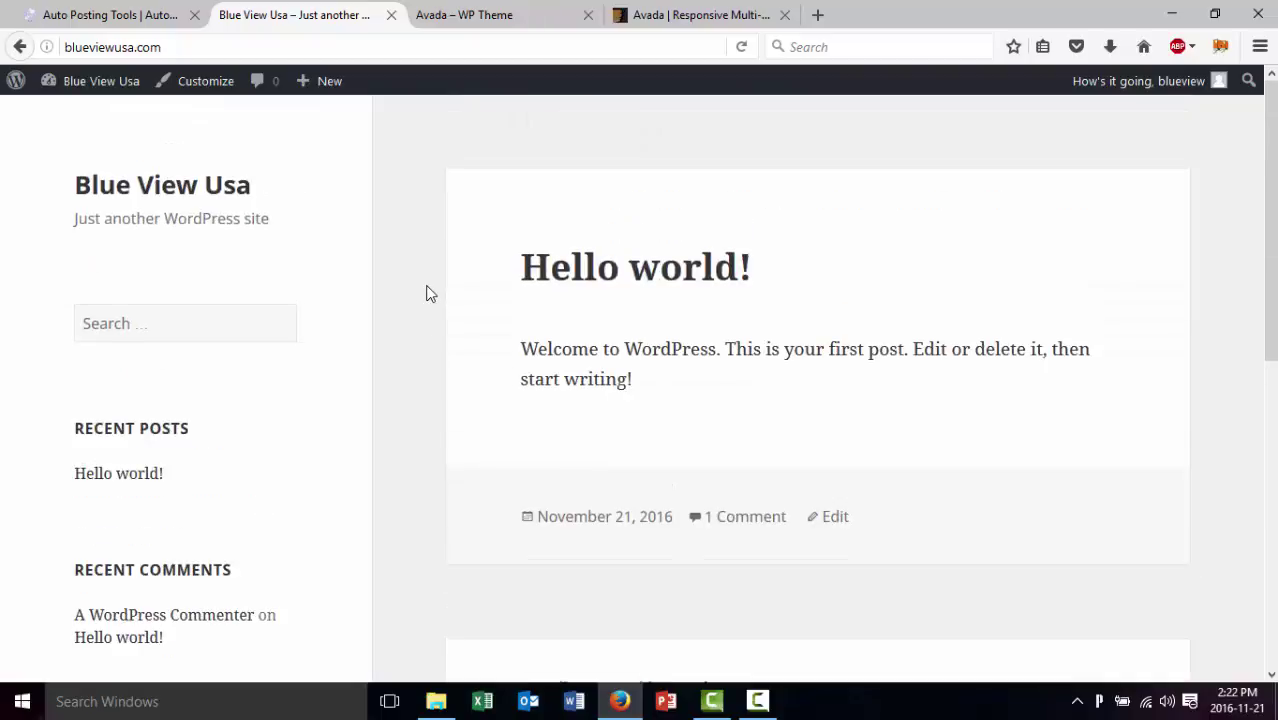
Return to the site's theme management and open the page for adding new themes
mouse_move(104, 90)
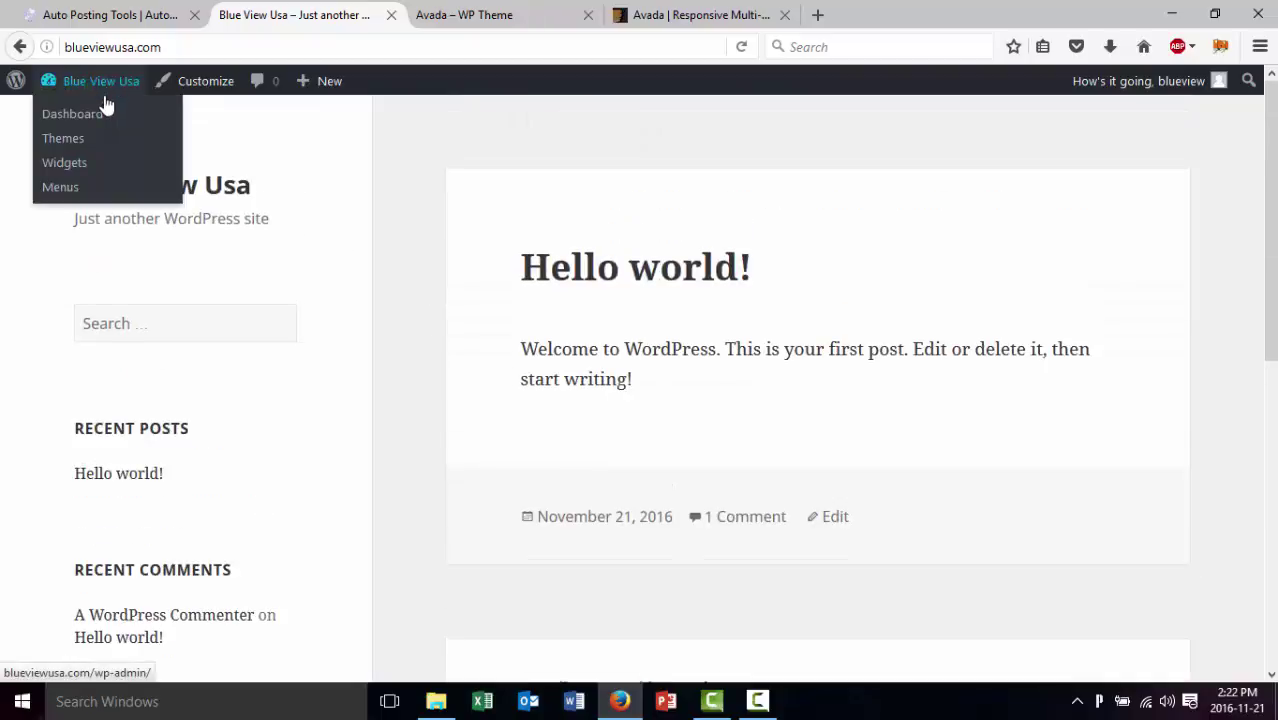
click(84, 148)
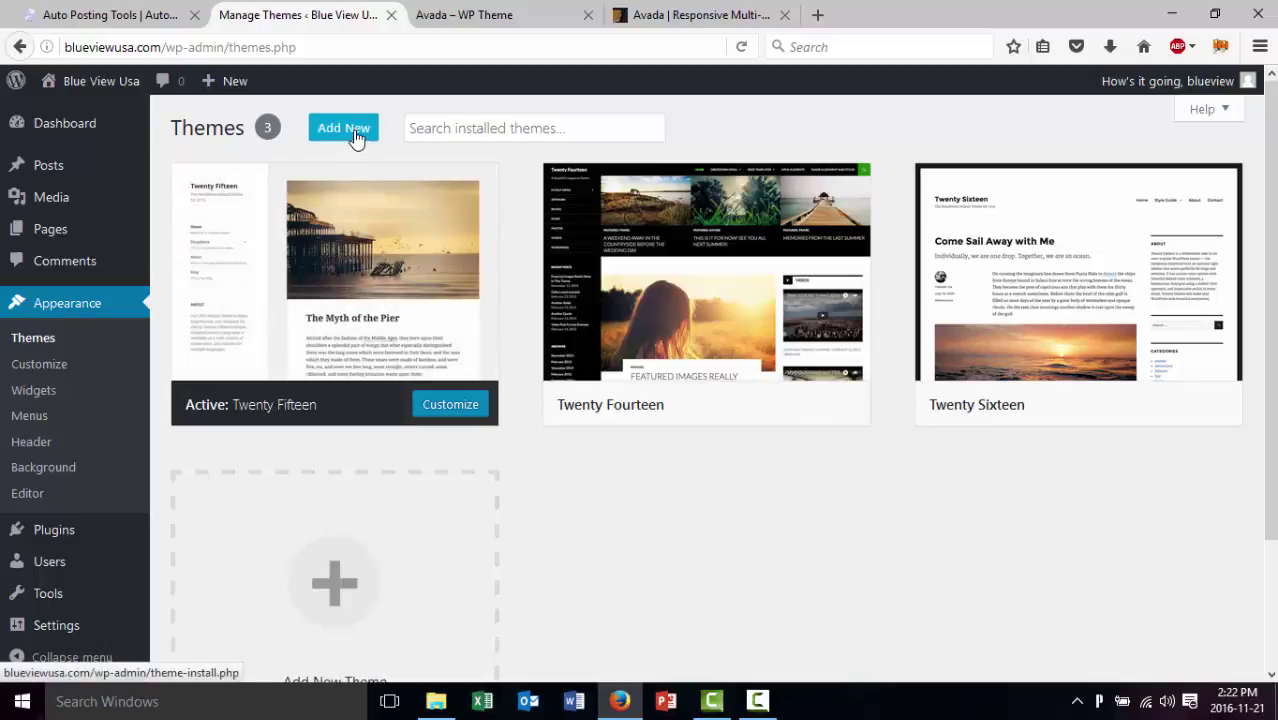
click(356, 135)
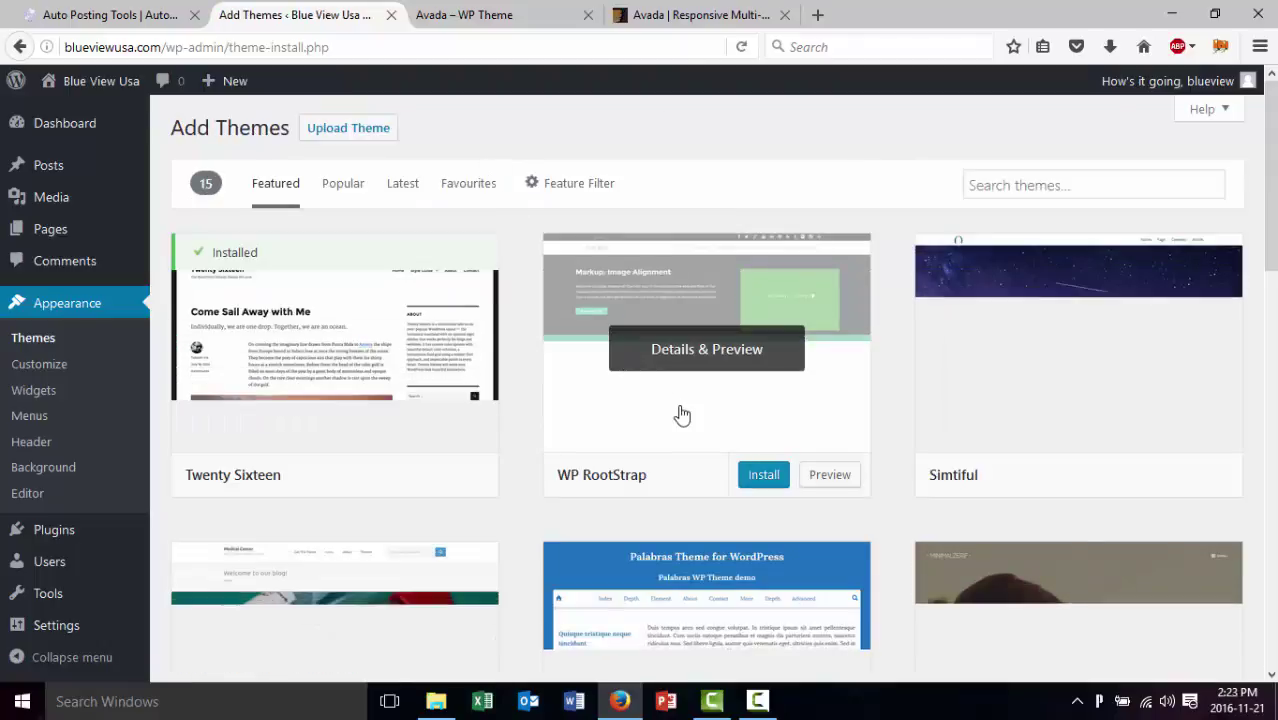
Find the Regina Lite theme among the featured themes, install it and activate it
scroll(681, 414, down, 2)
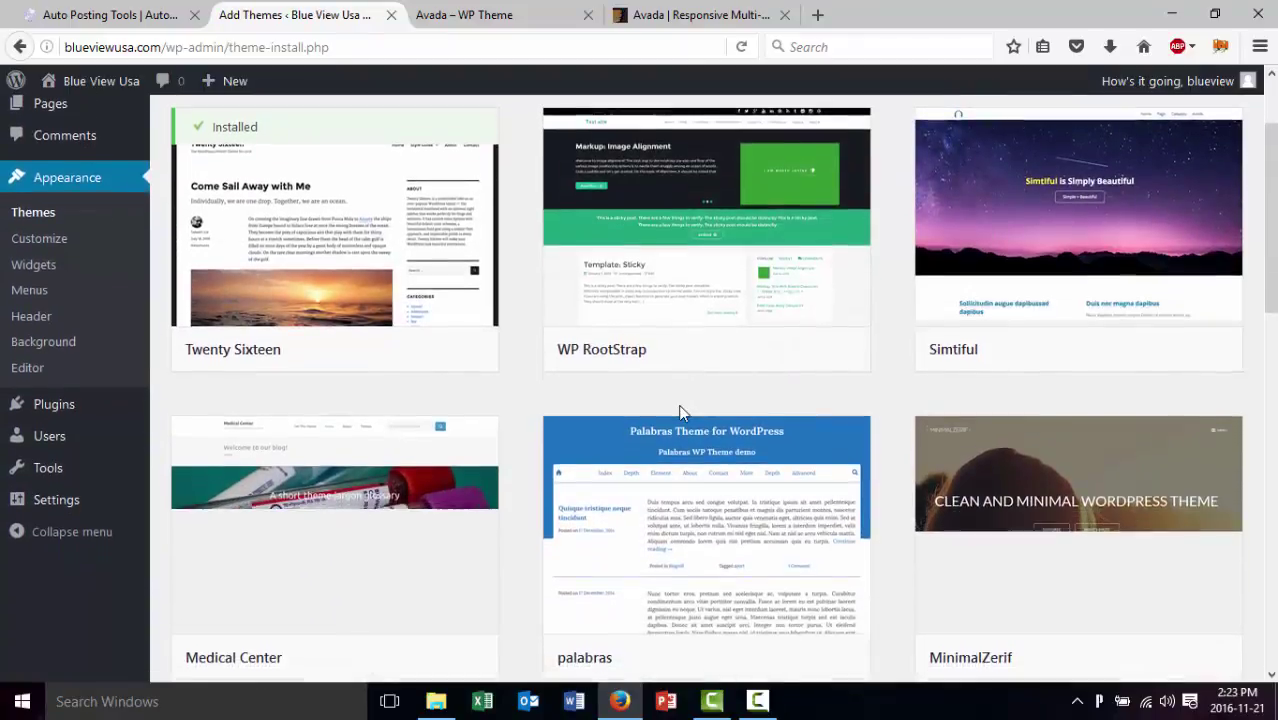
scroll(681, 414, down, 2)
scroll(681, 414, up, 4)
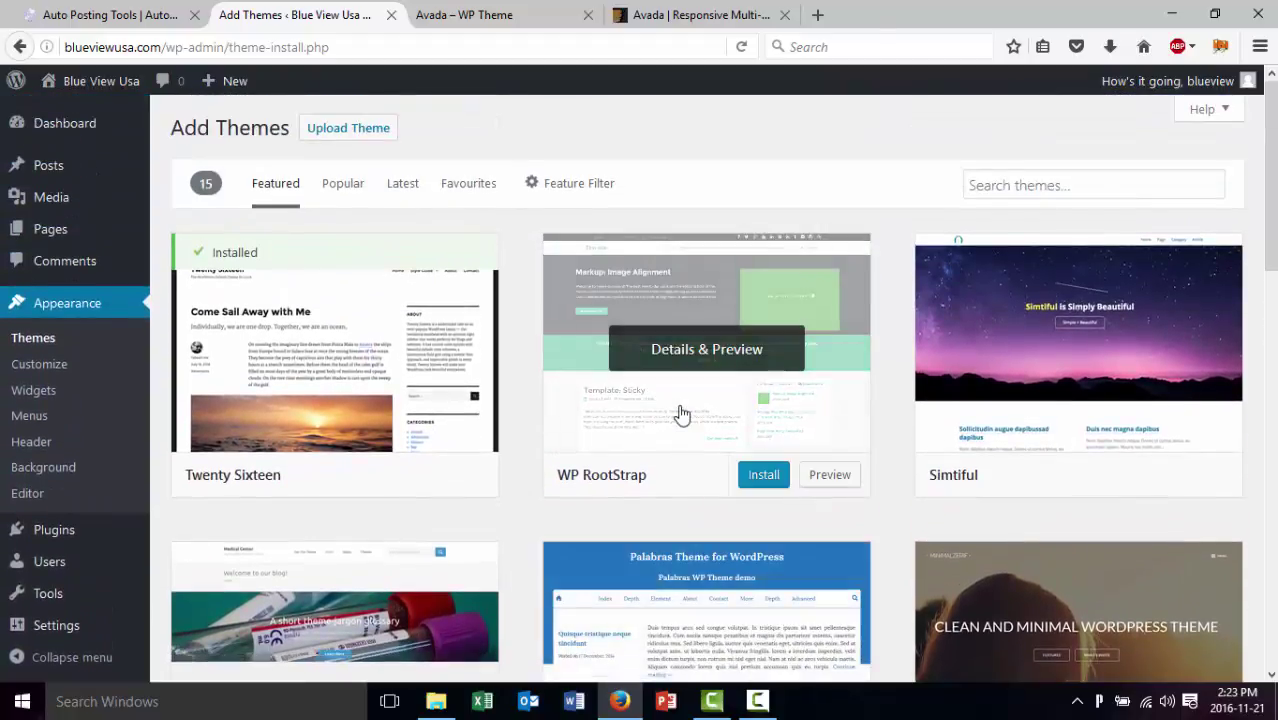
scroll(681, 414, down, 5)
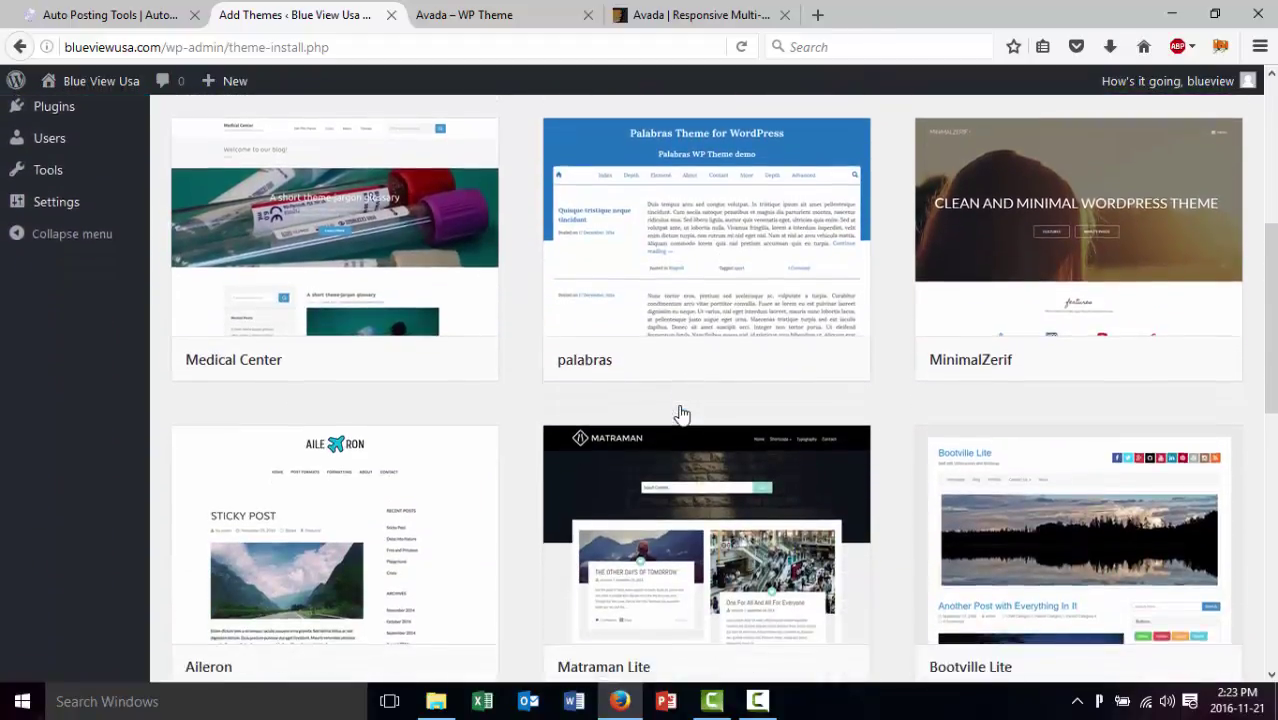
scroll(681, 414, down, 3)
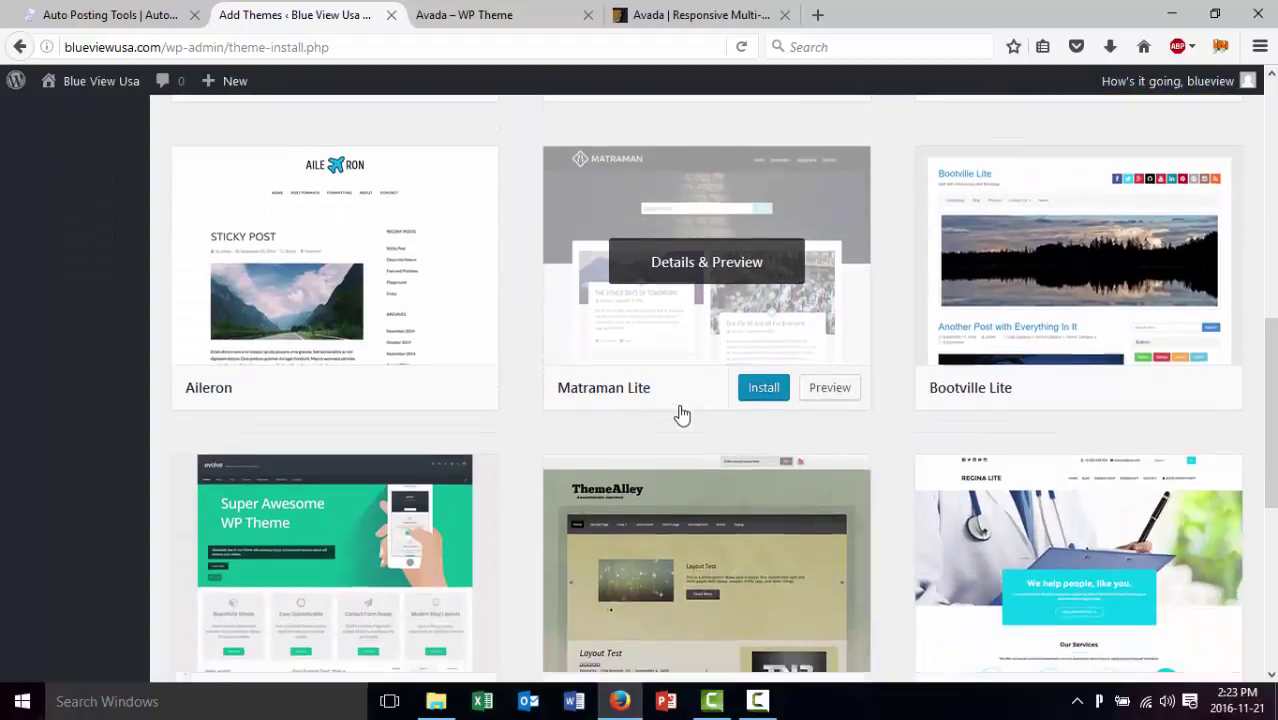
scroll(681, 414, down, 4)
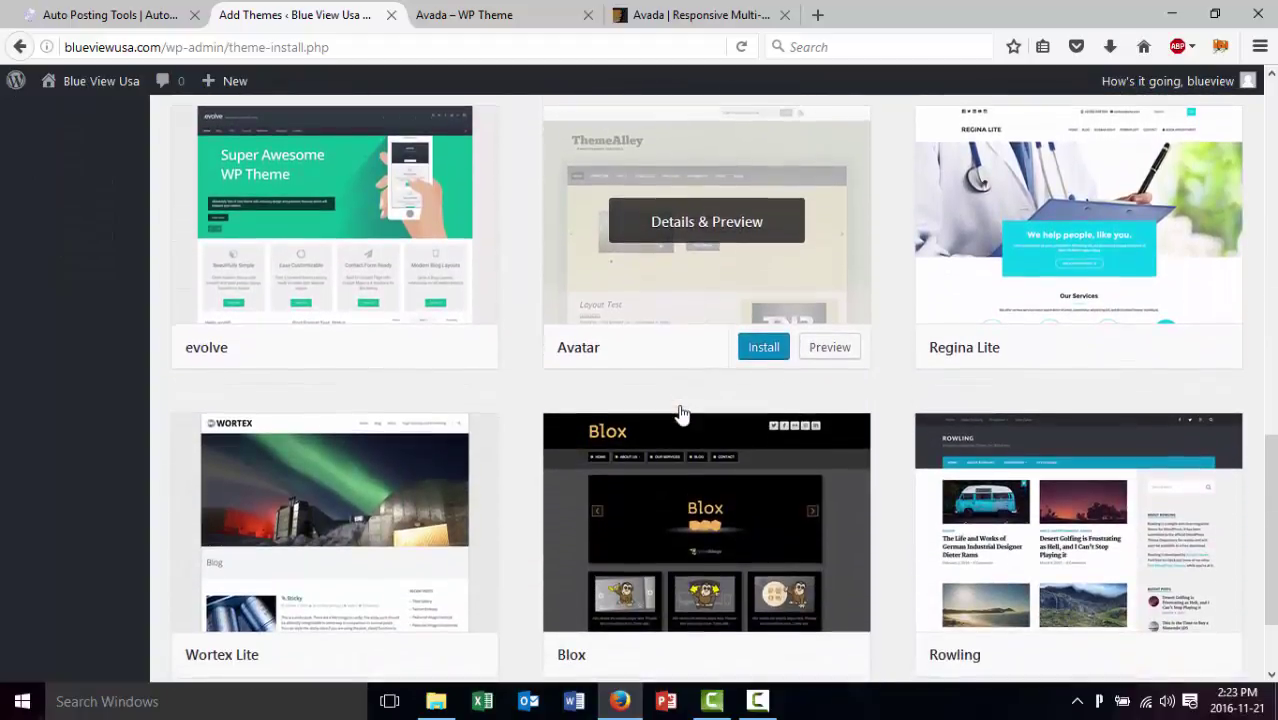
scroll(679, 412, down, 2)
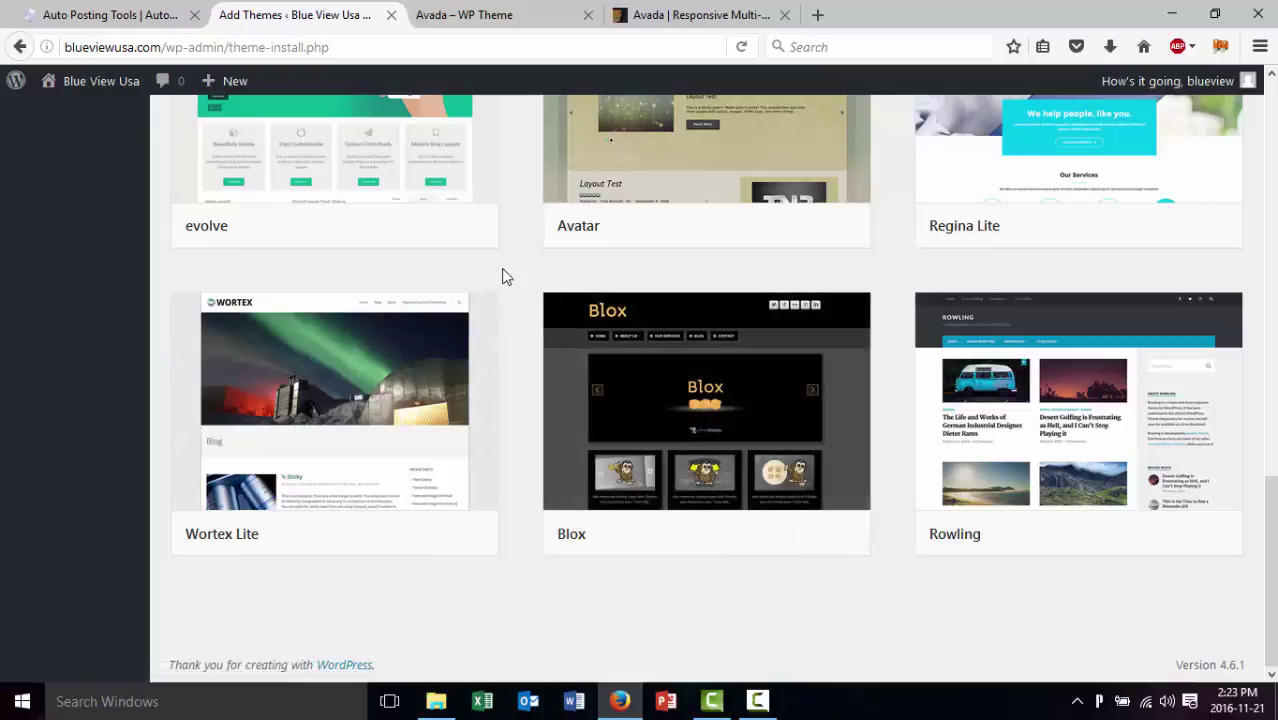
scroll(514, 271, up, 4)
scroll(514, 271, down, 2)
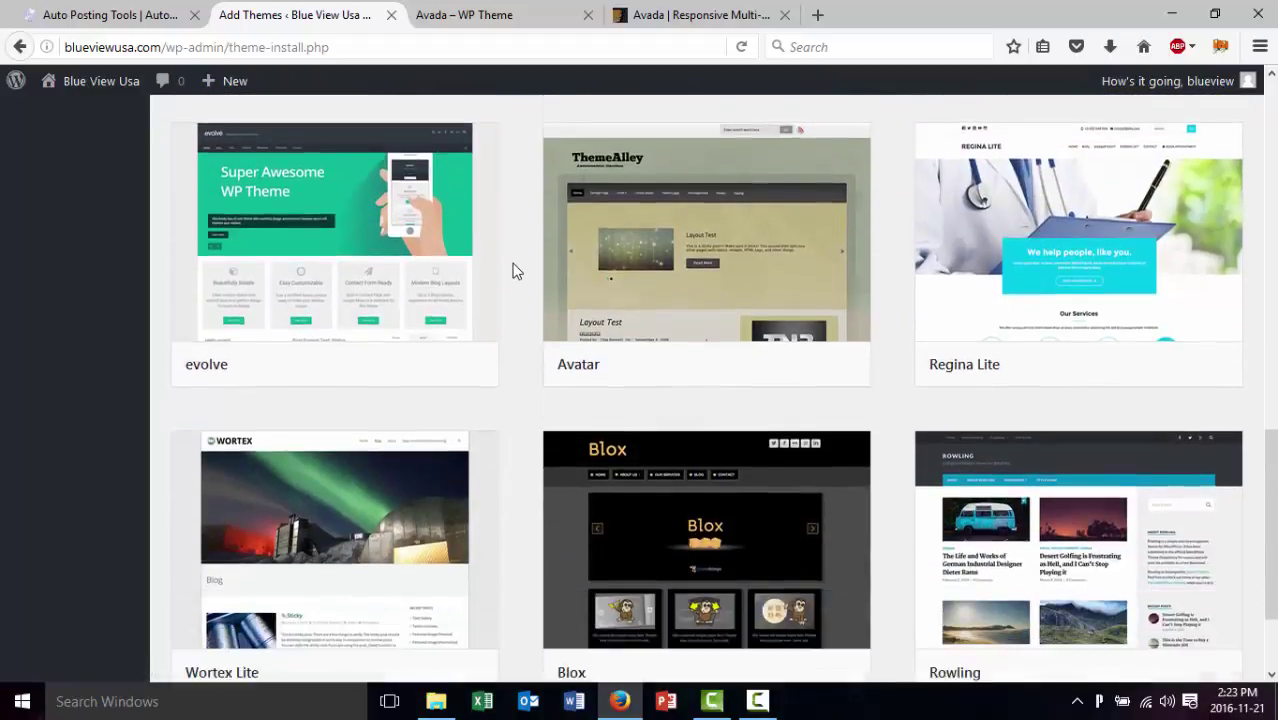
scroll(690, 285, up, 1)
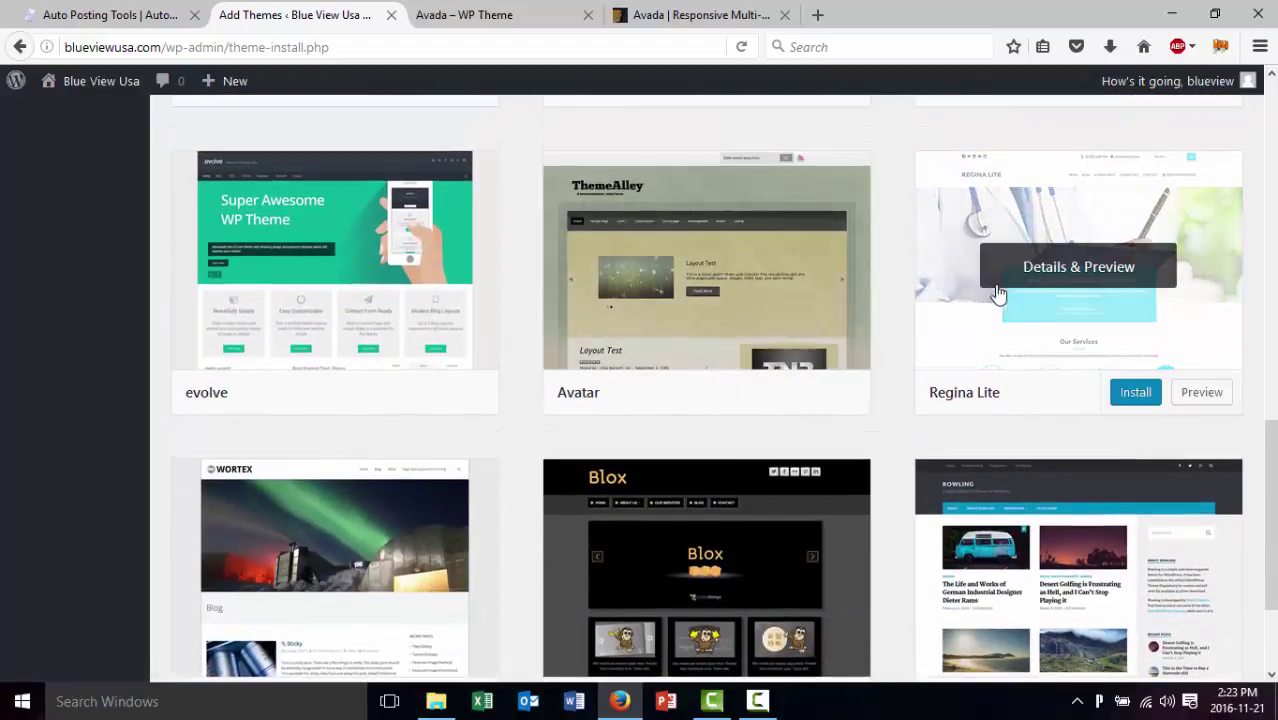
click(1135, 398)
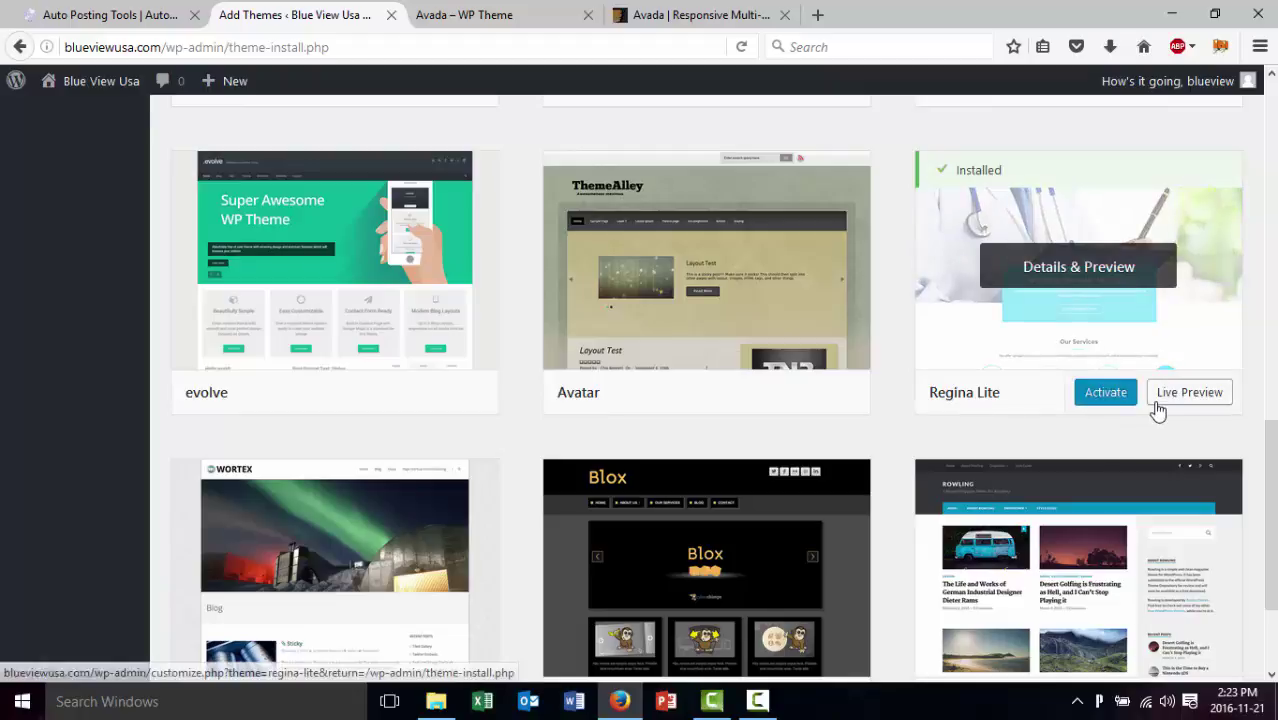
click(1103, 395)
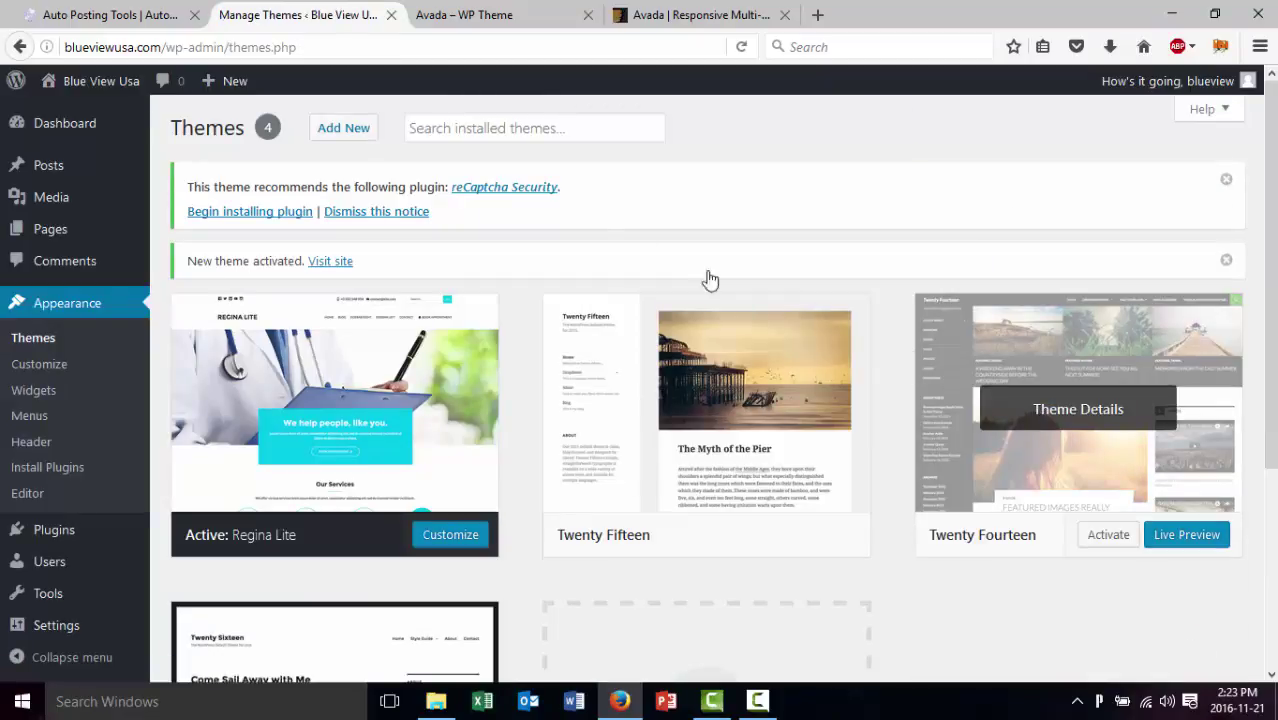
Visit the live site and examine the whole front page under the Regina Lite theme
click(340, 262)
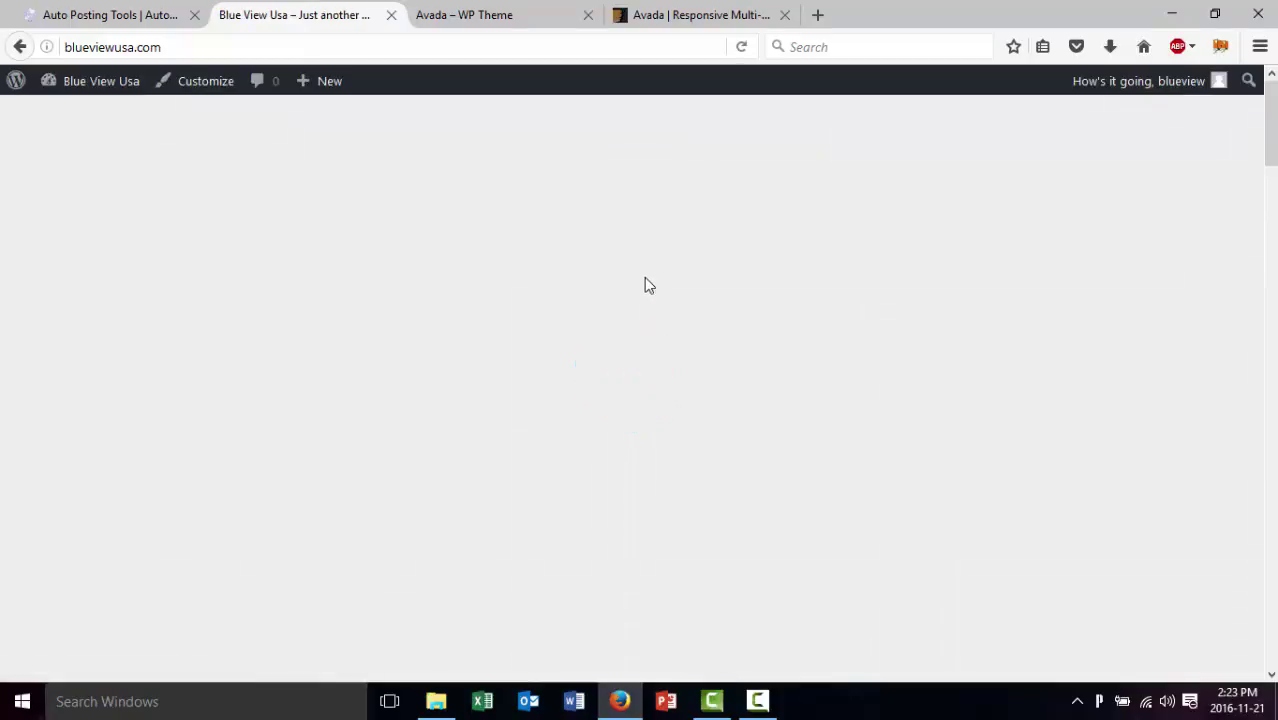
scroll(649, 341, down, 1)
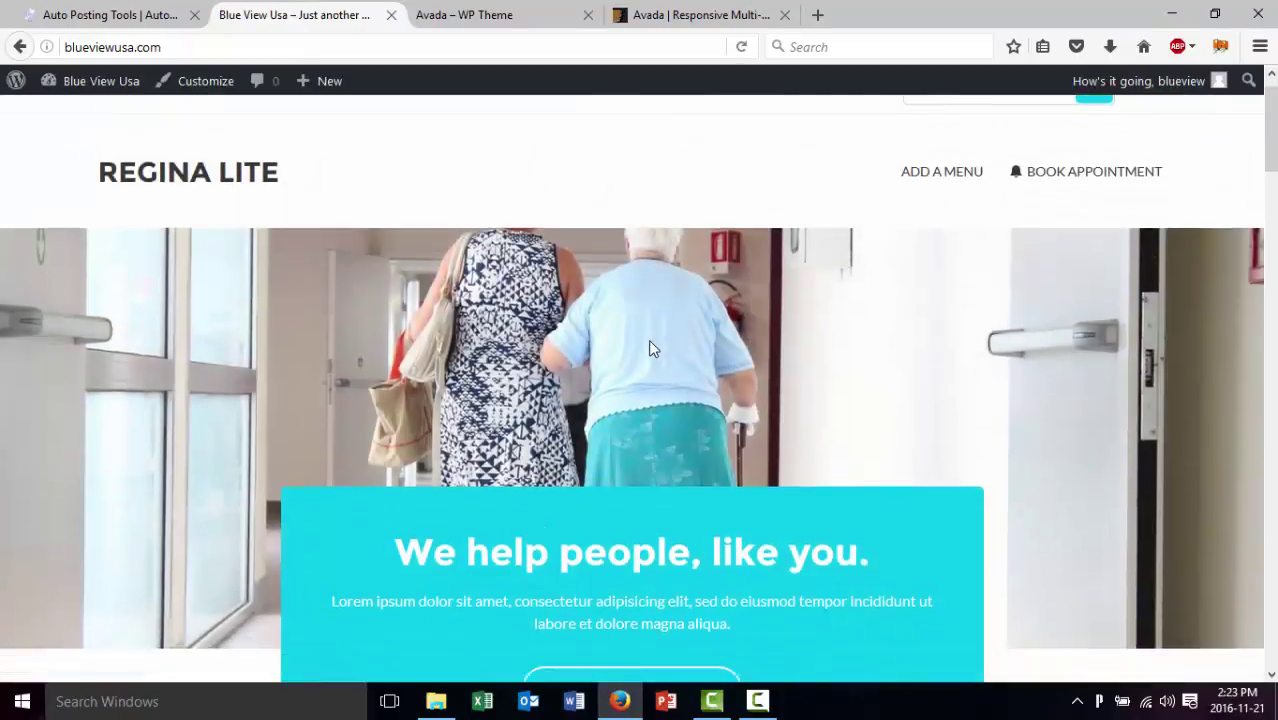
scroll(650, 348, down, 10)
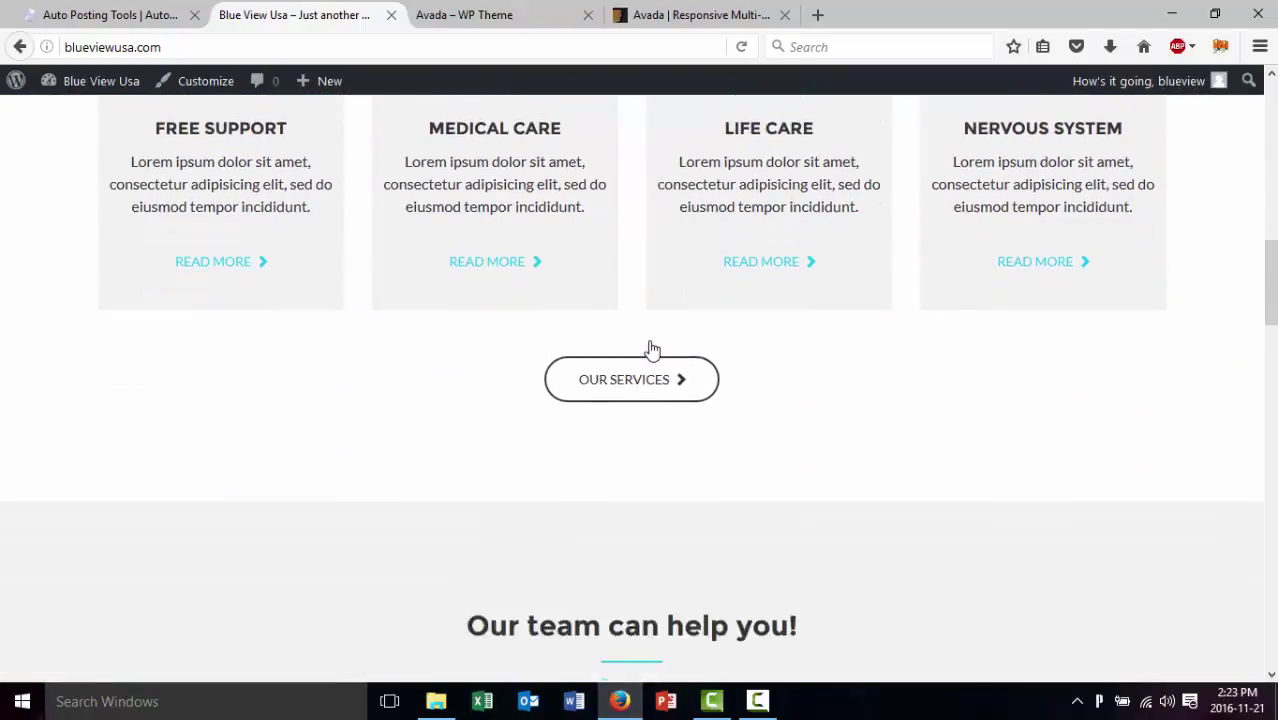
scroll(650, 348, down, 8)
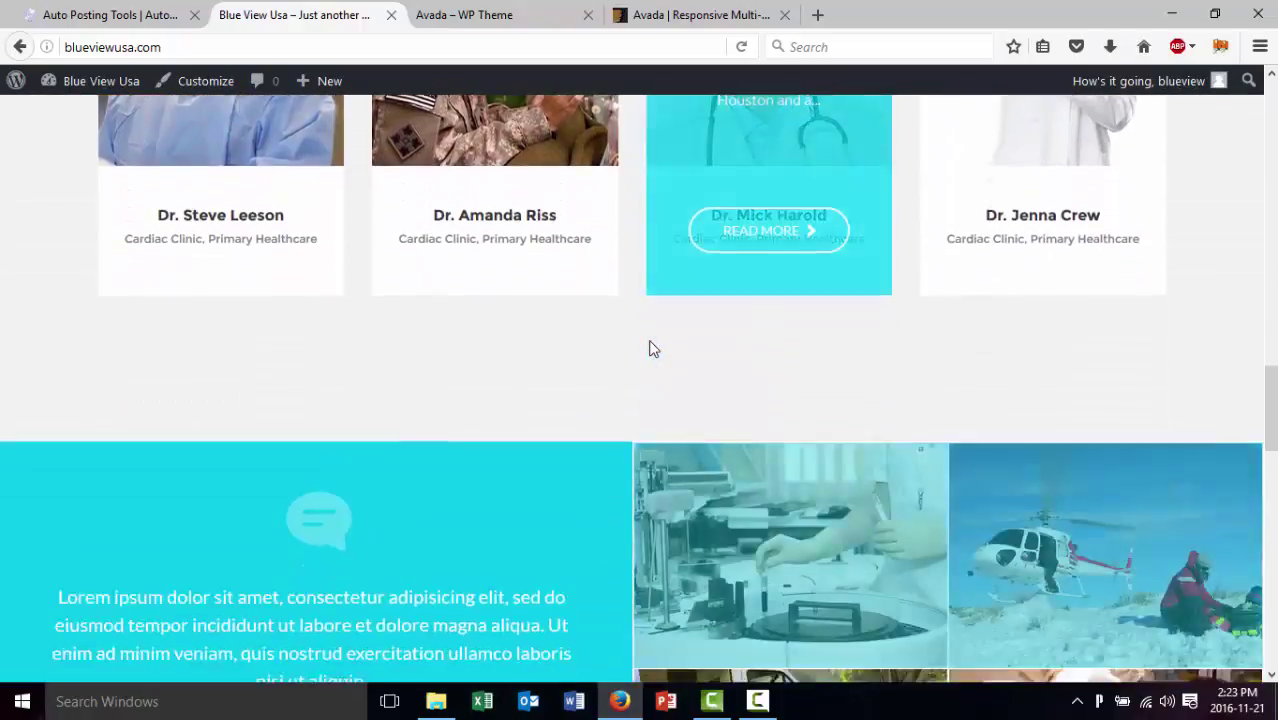
scroll(650, 348, down, 9)
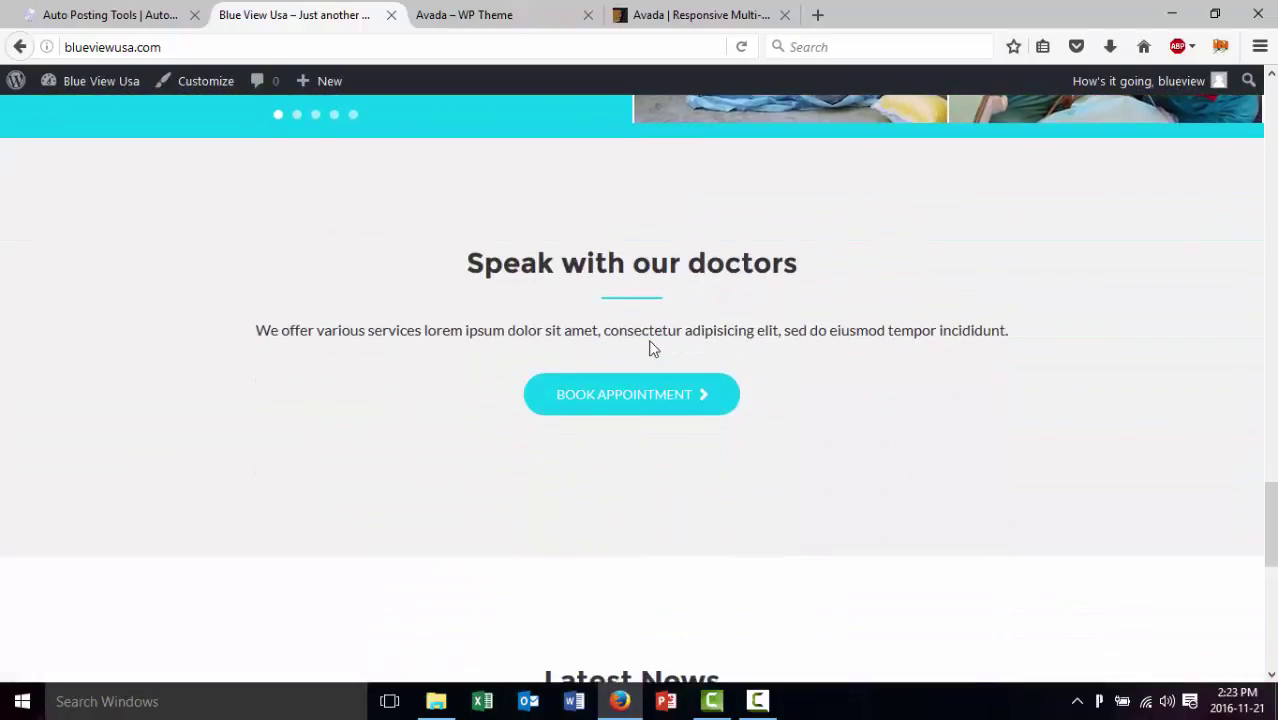
scroll(650, 348, down, 5)
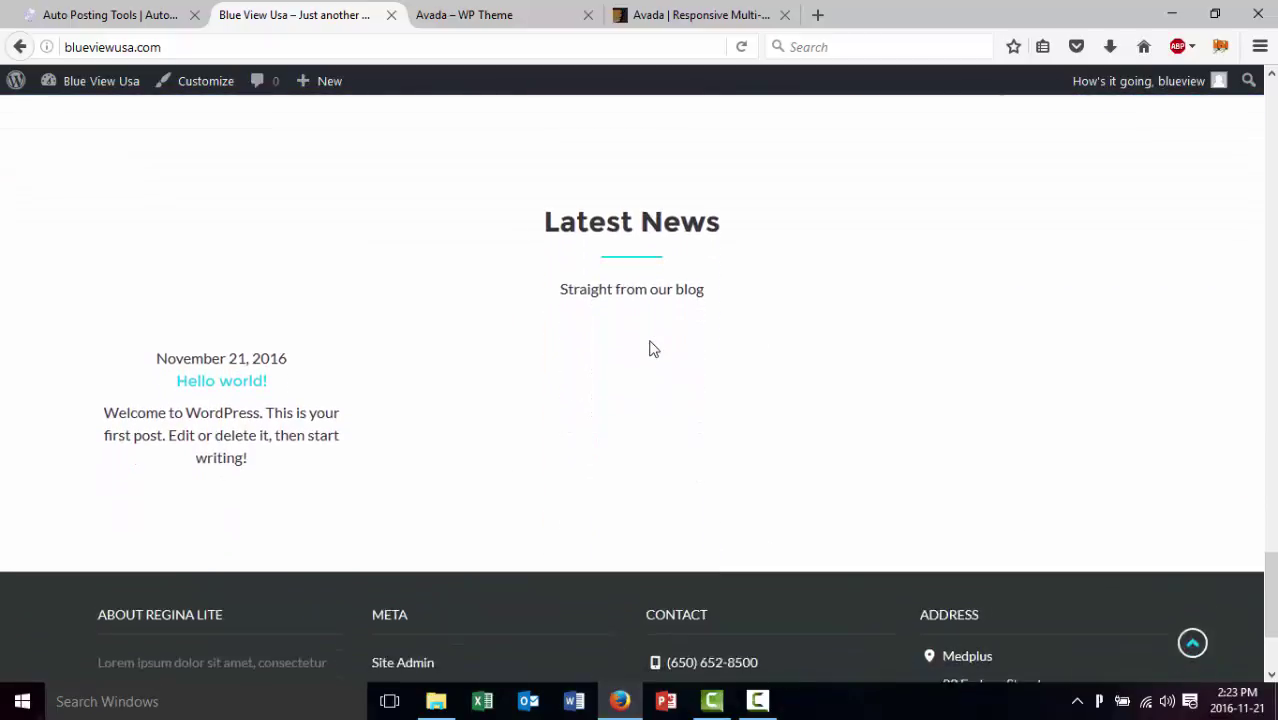
scroll(650, 348, down, 2)
scroll(650, 348, up, 5)
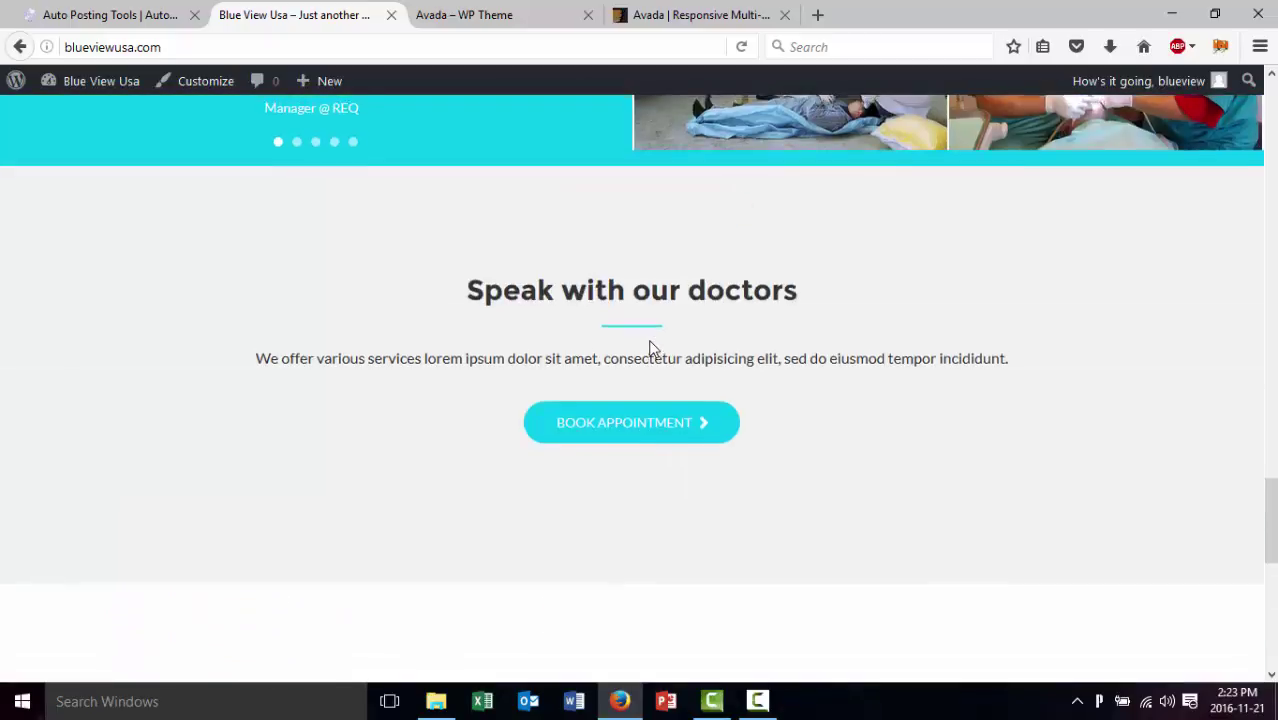
scroll(650, 348, up, 8)
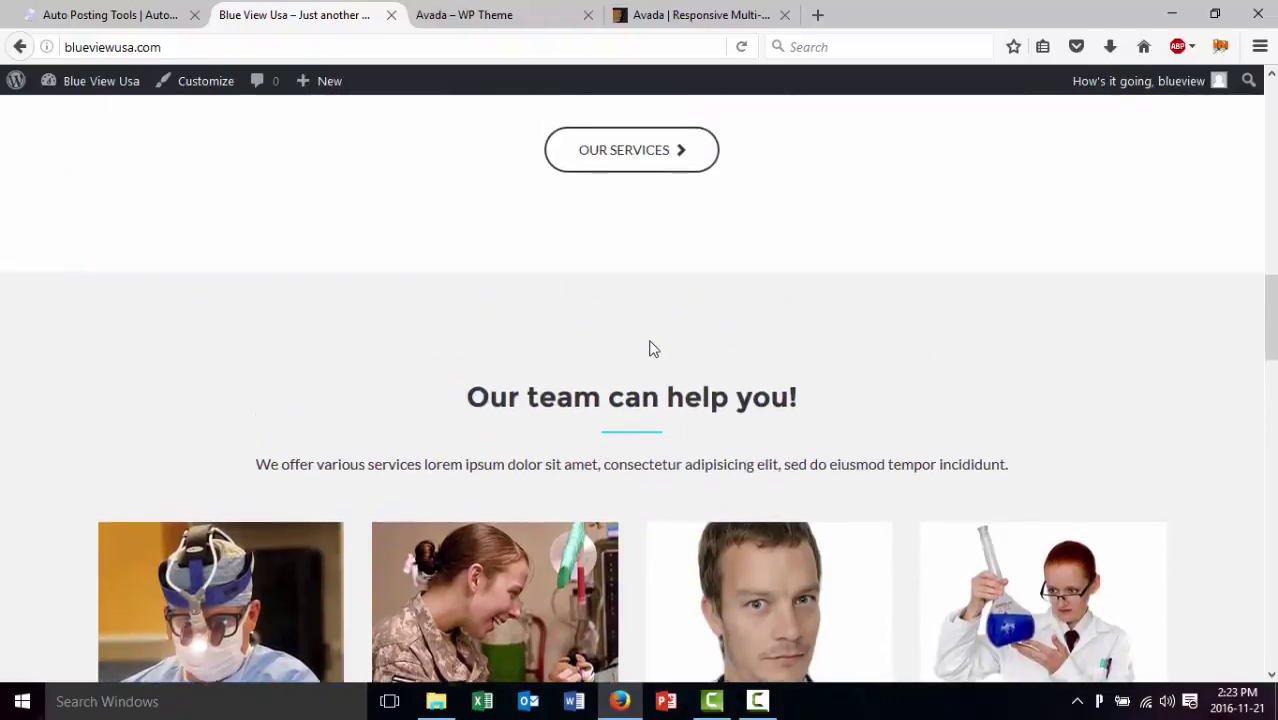
scroll(650, 348, up, 10)
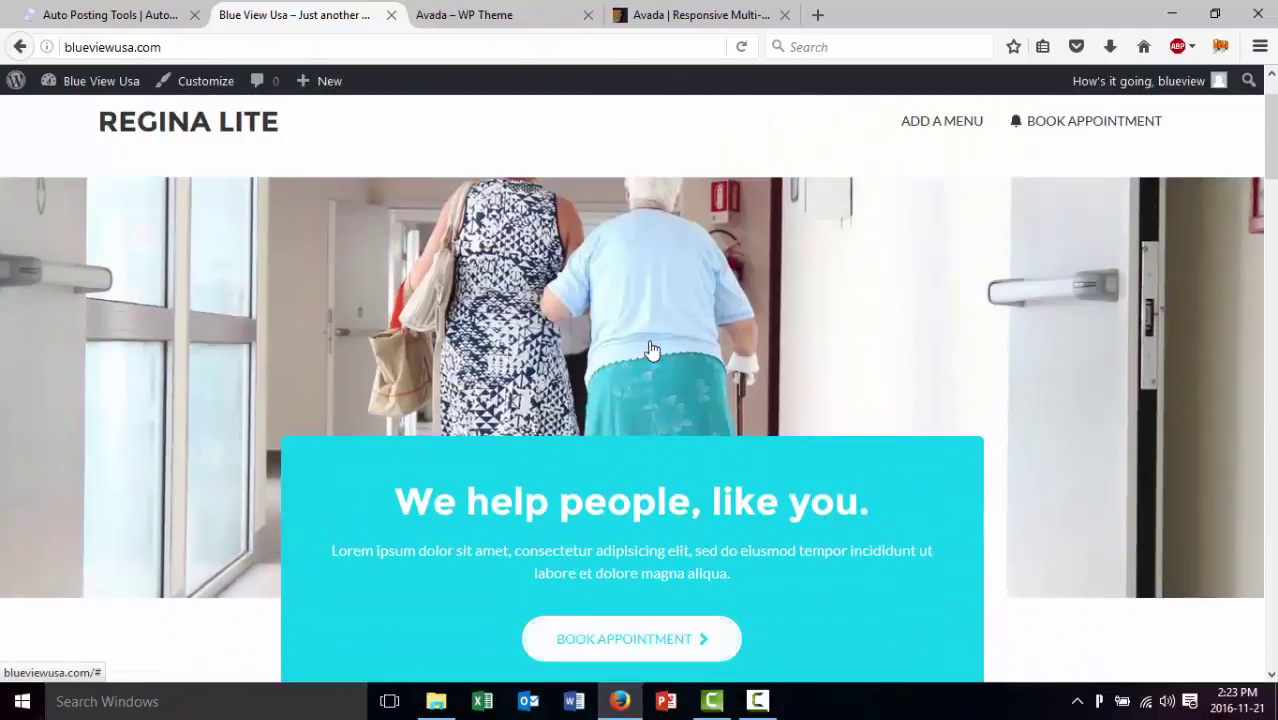
scroll(650, 348, up, 2)
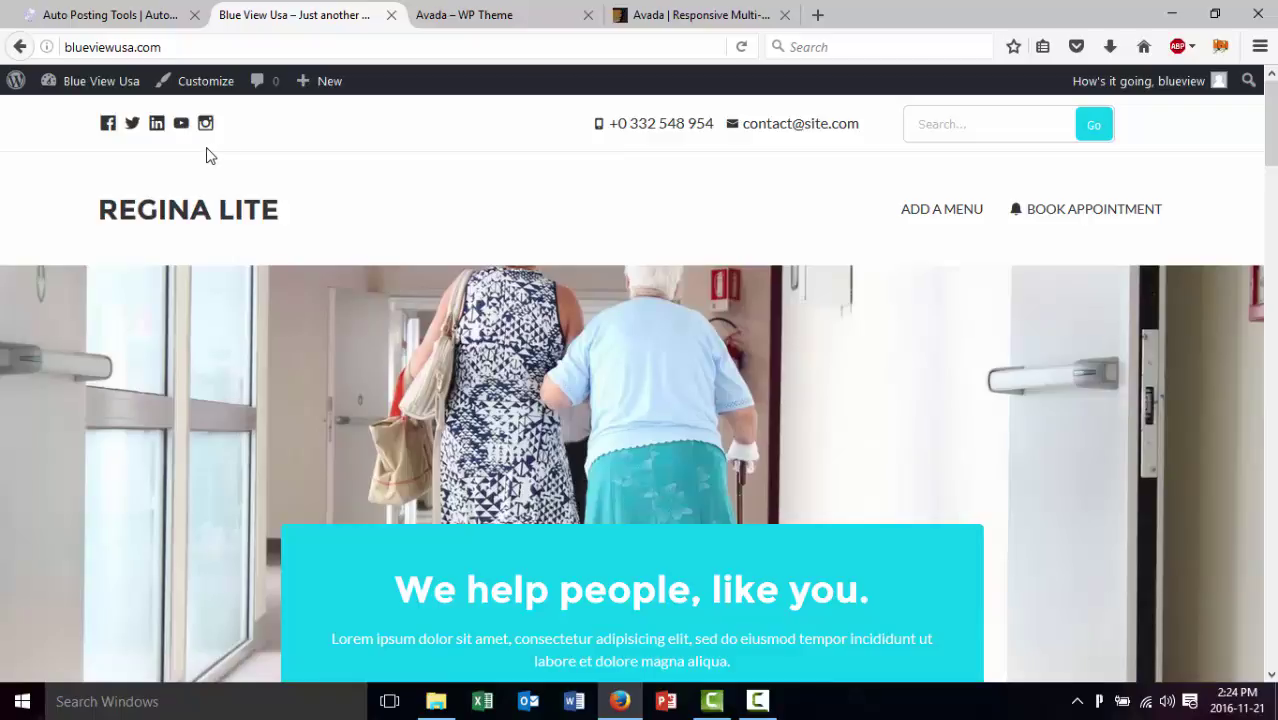
Return to the site's theme management and activate the Twenty Fifteen theme
mouse_move(110, 93)
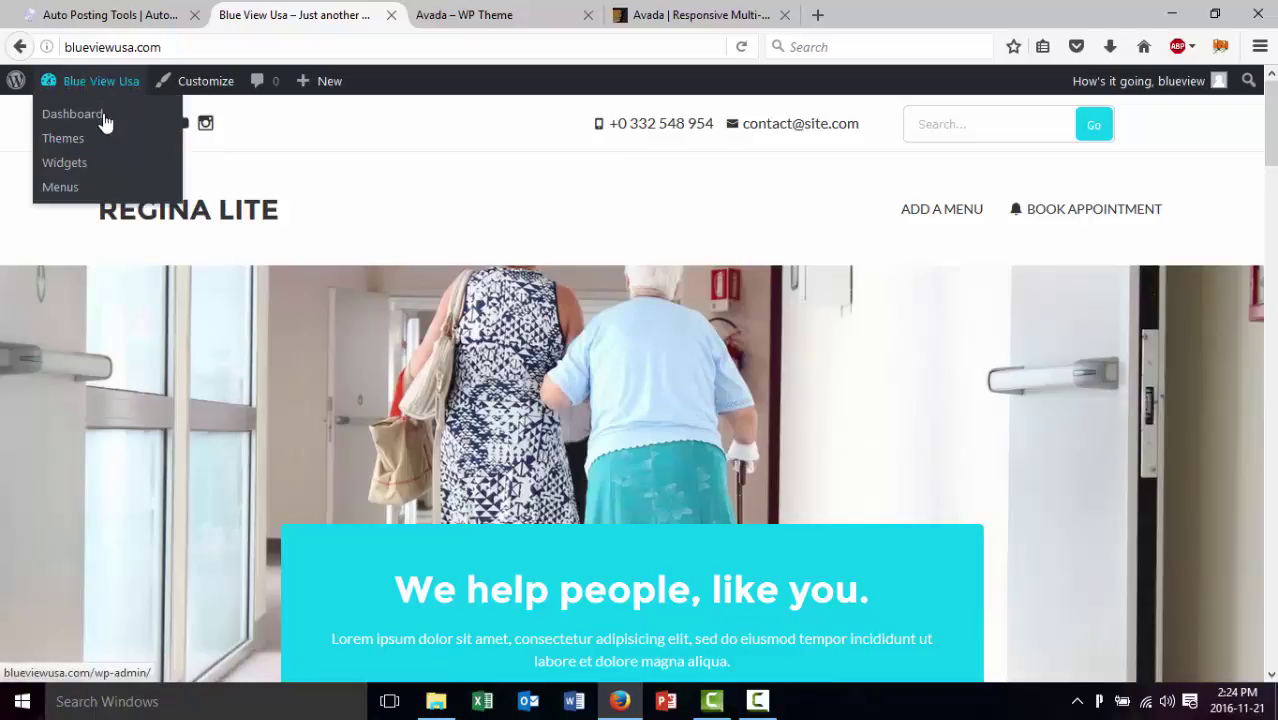
click(92, 140)
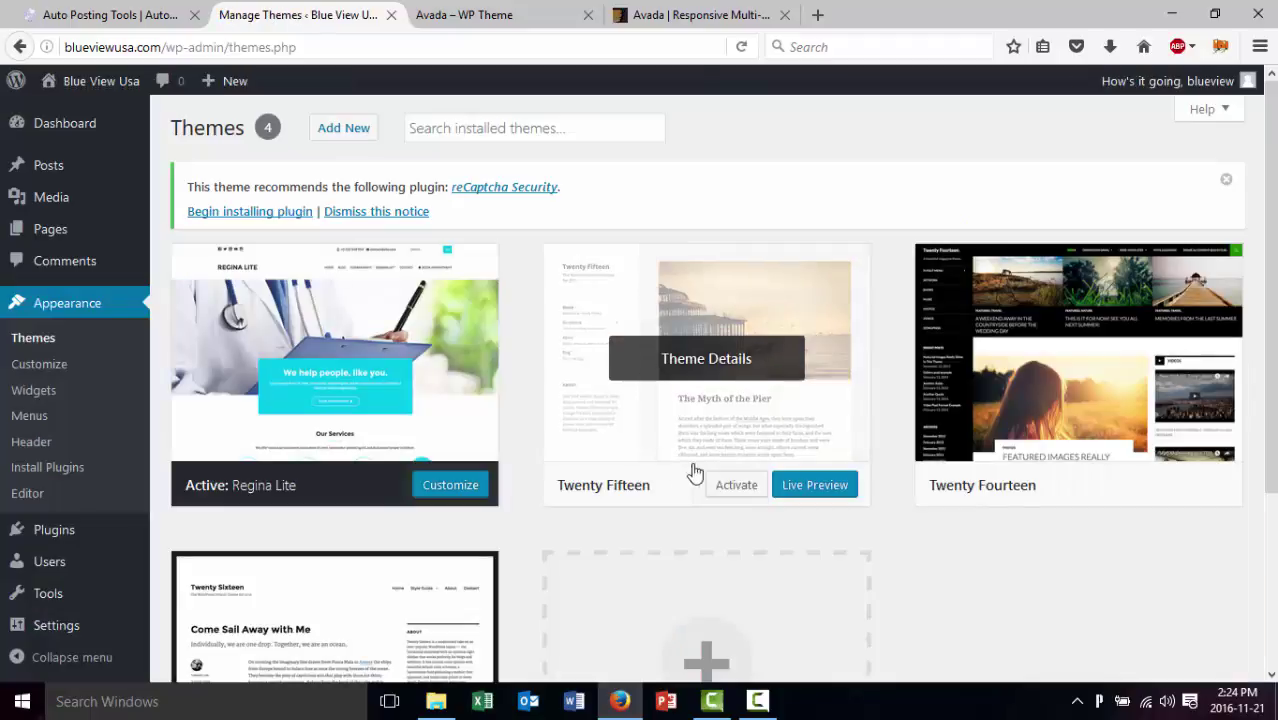
click(737, 489)
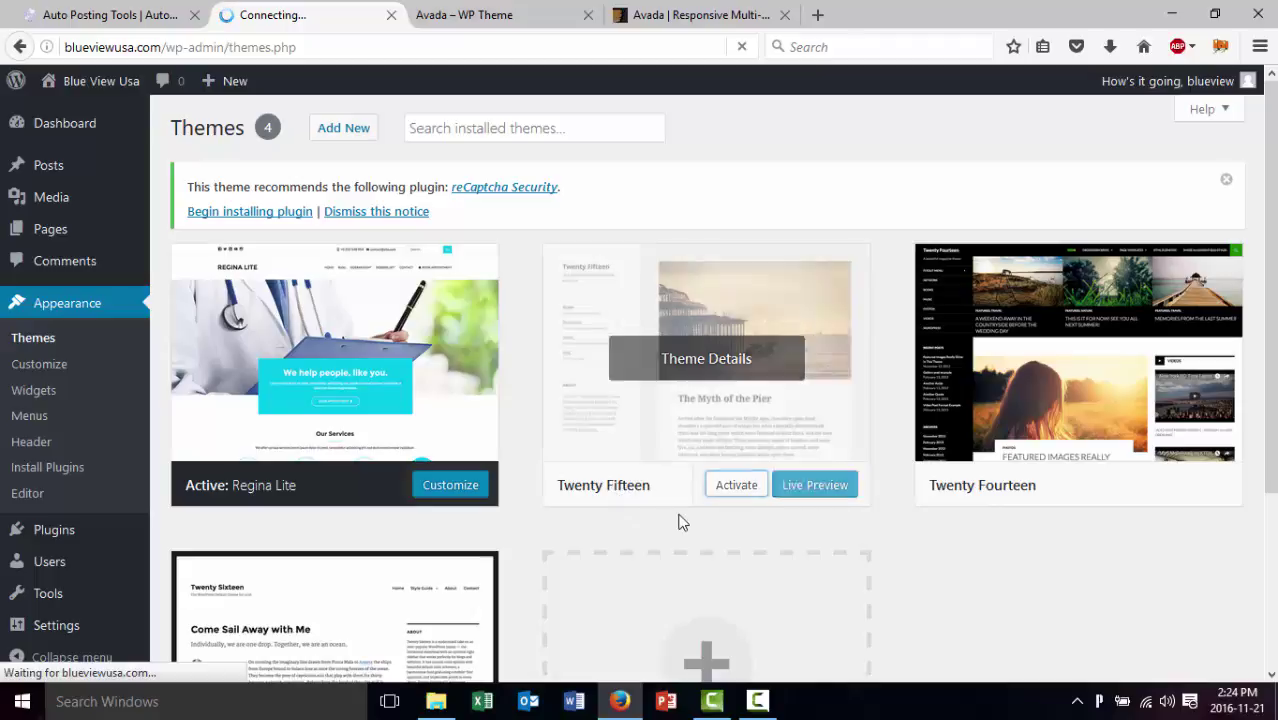
mouse_move(604, 477)
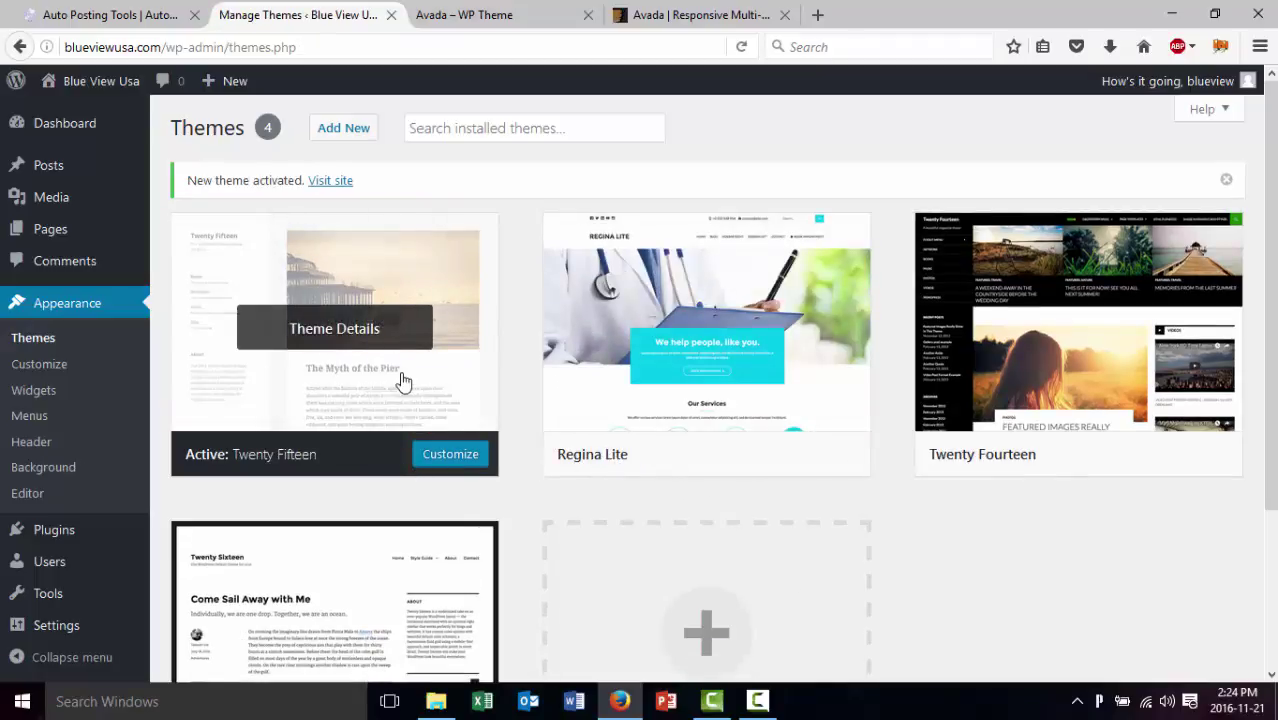
mouse_move(627, 434)
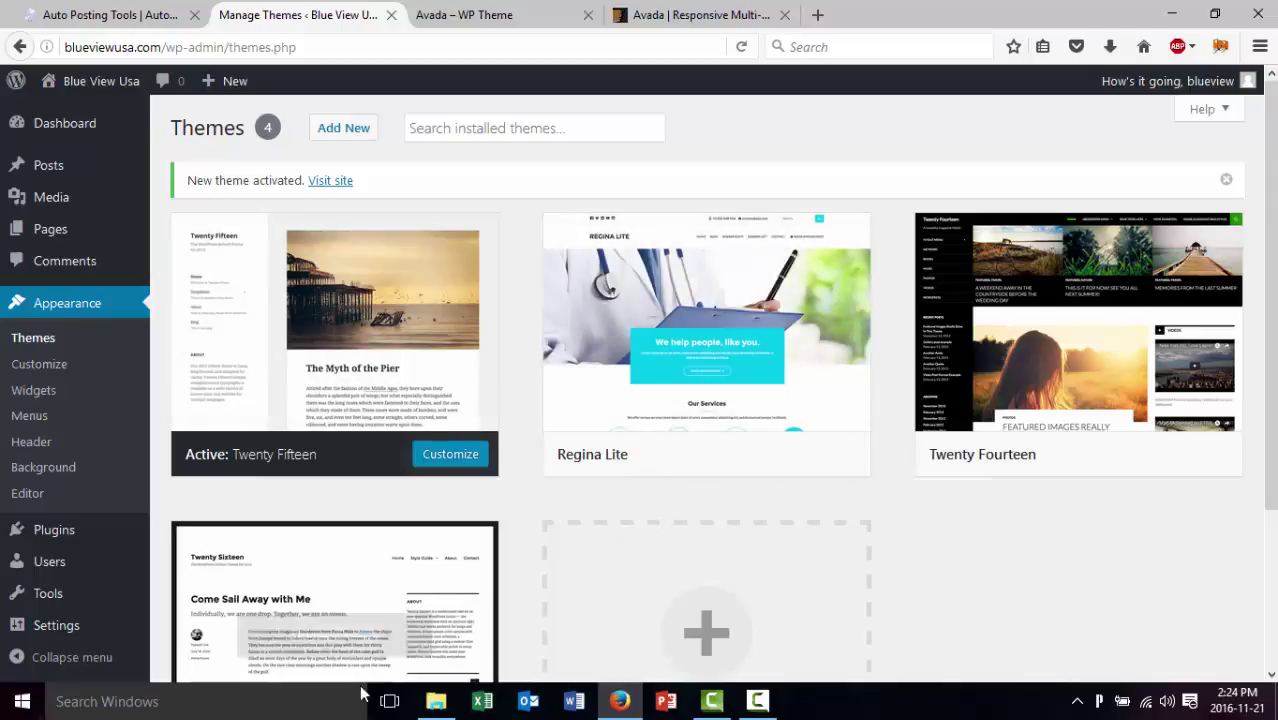
Launch FileZilla, bring its window to the front and dismiss the update notice without installing the new version
click(22, 701)
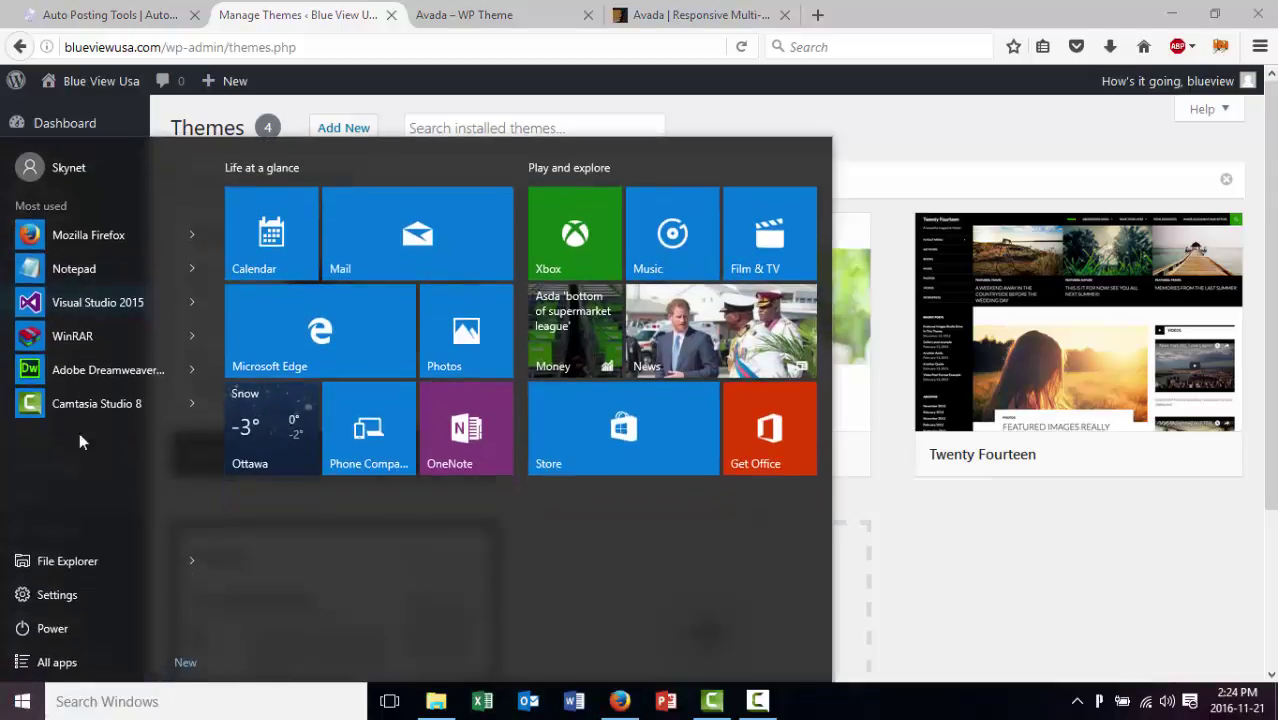
text(fil)
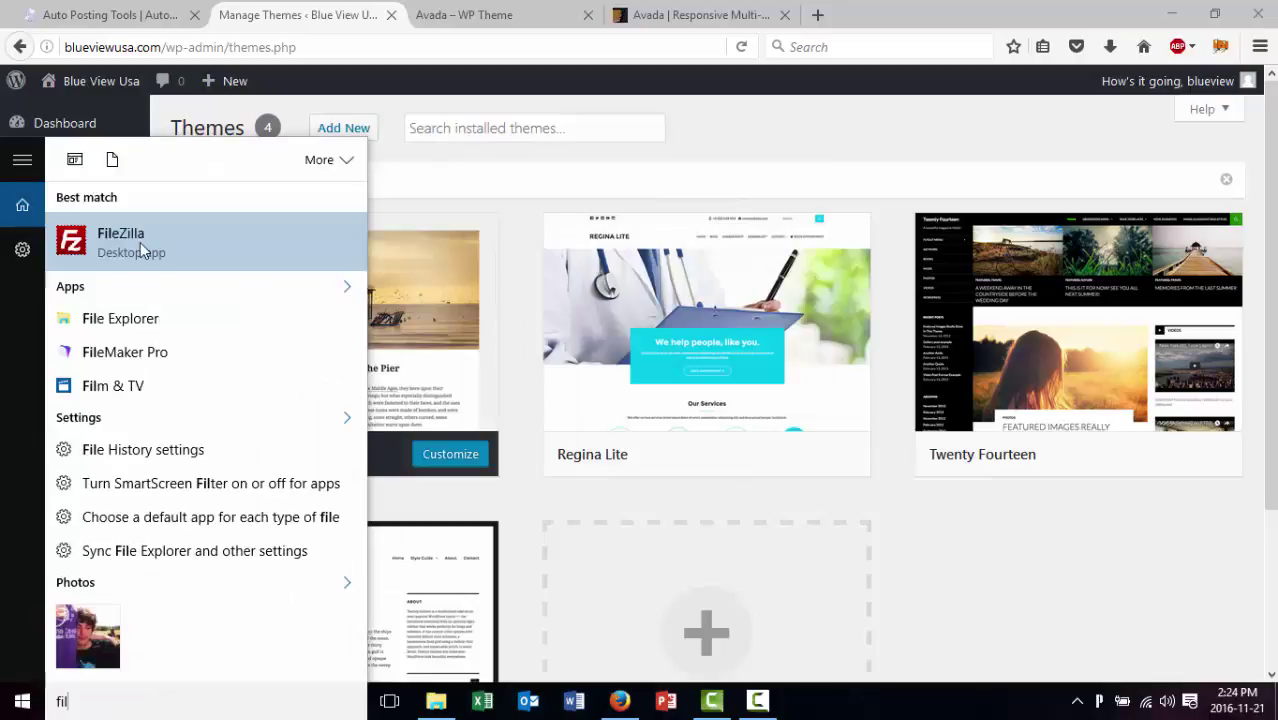
click(140, 242)
click(428, 248)
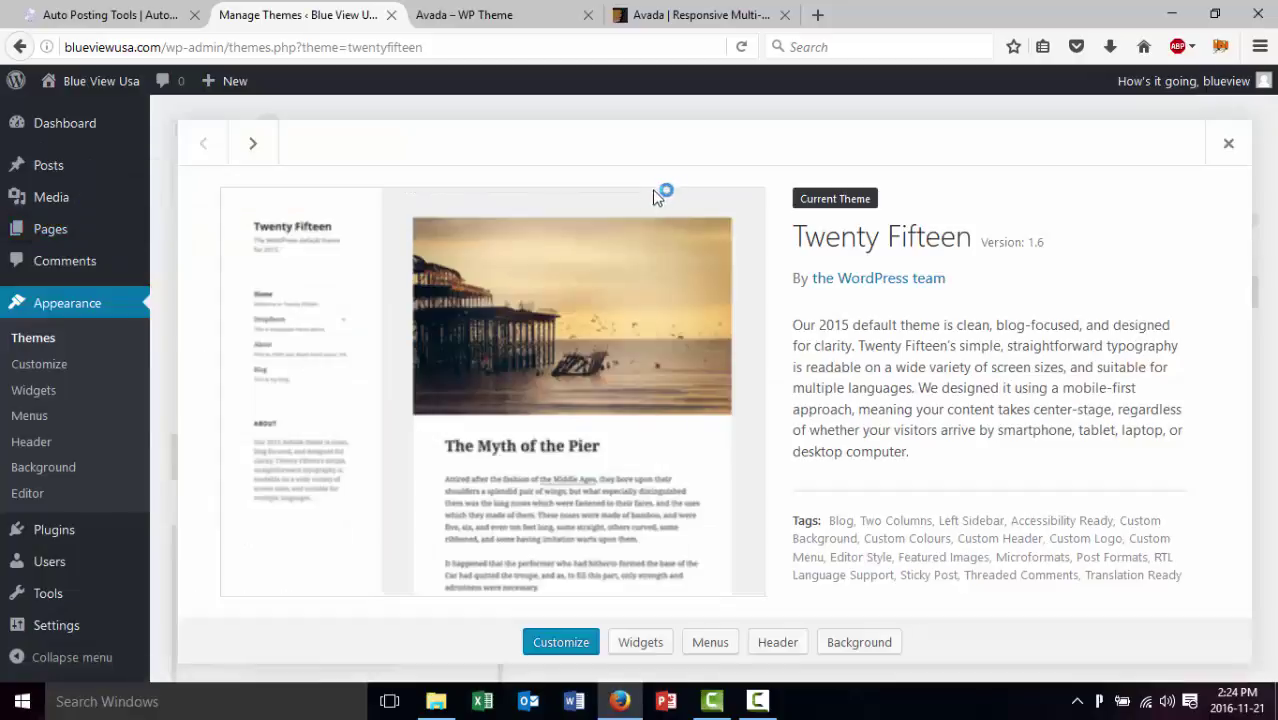
click(1230, 146)
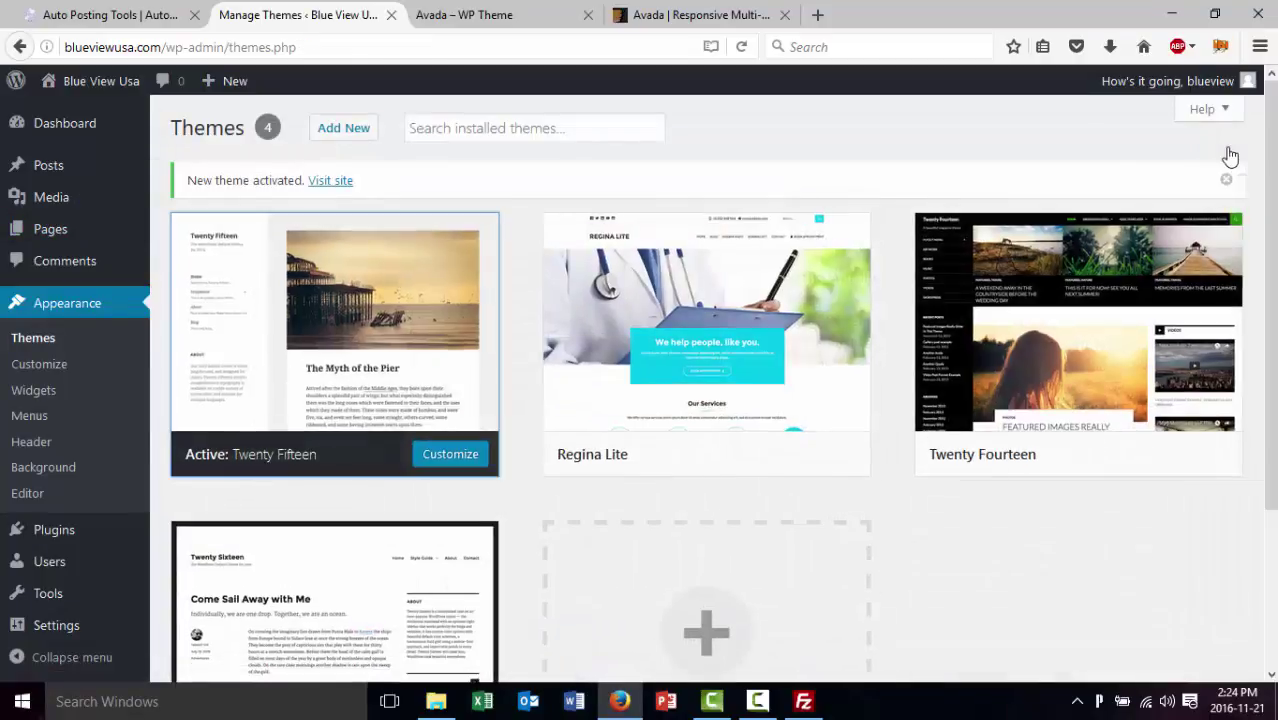
click(803, 701)
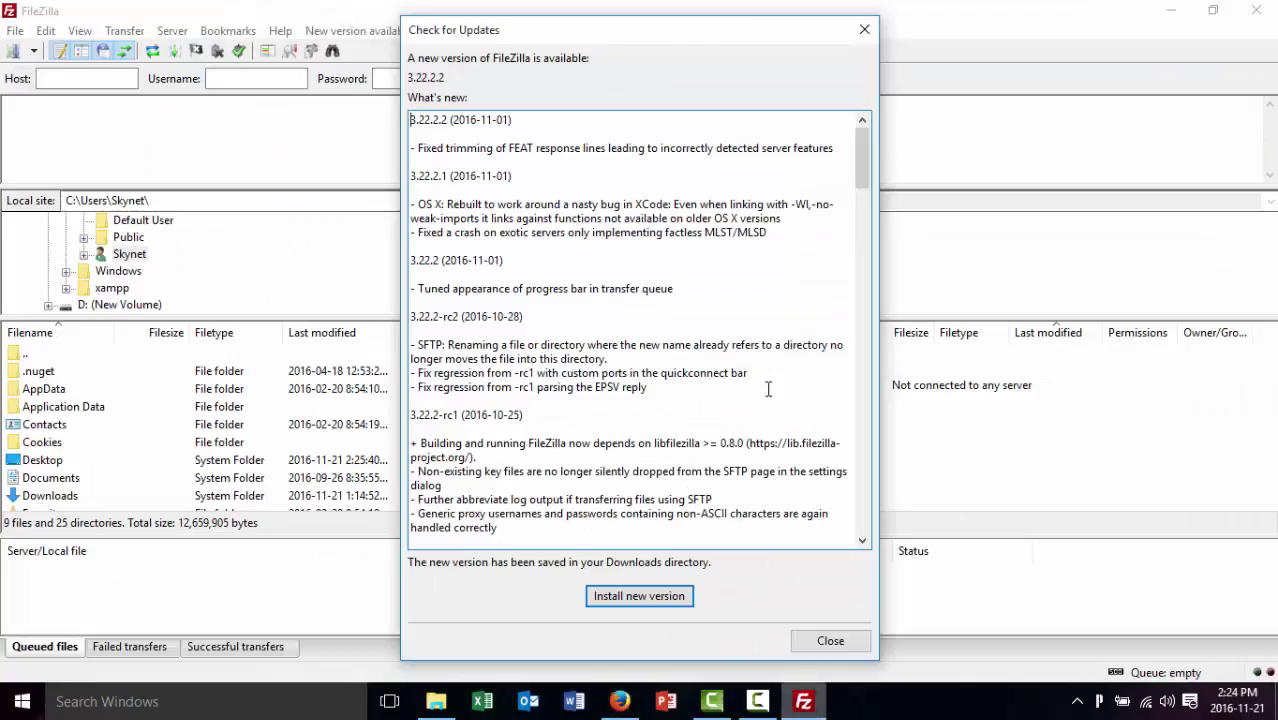
click(864, 29)
Connect to the second saved server in the Quickconnect history and open the remote folder public_html_blueviewusa
click(664, 80)
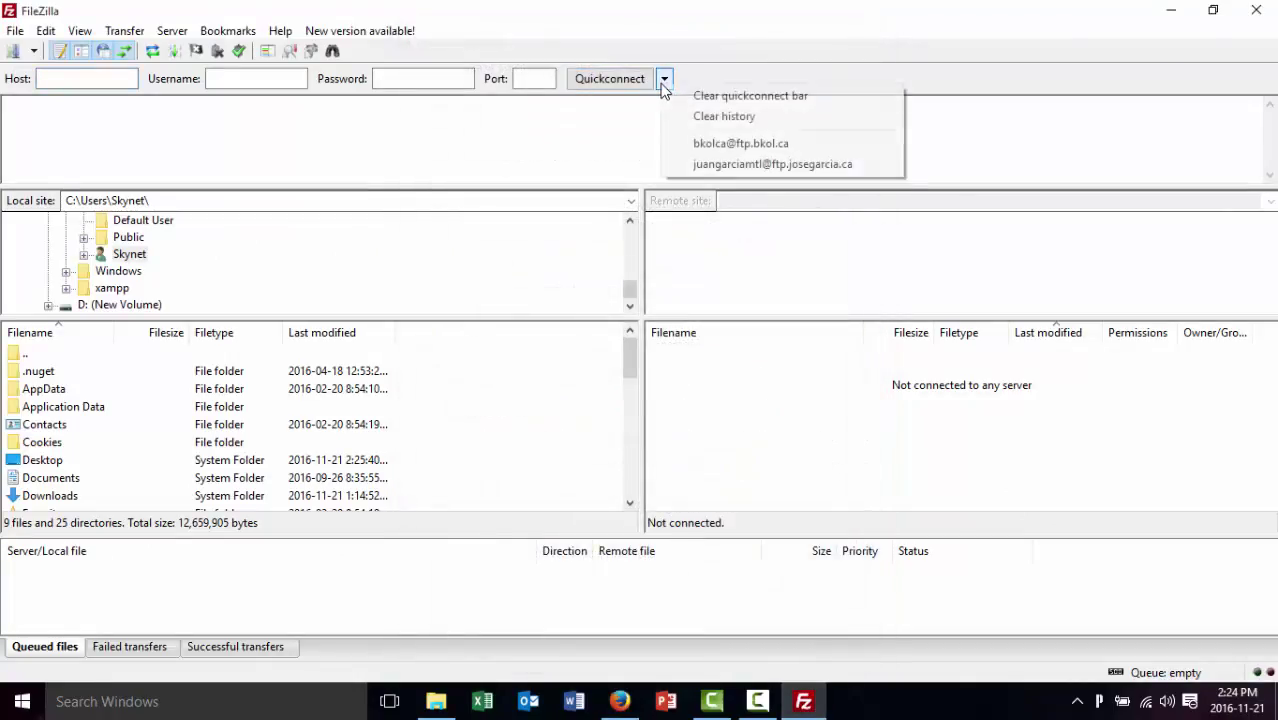
click(712, 168)
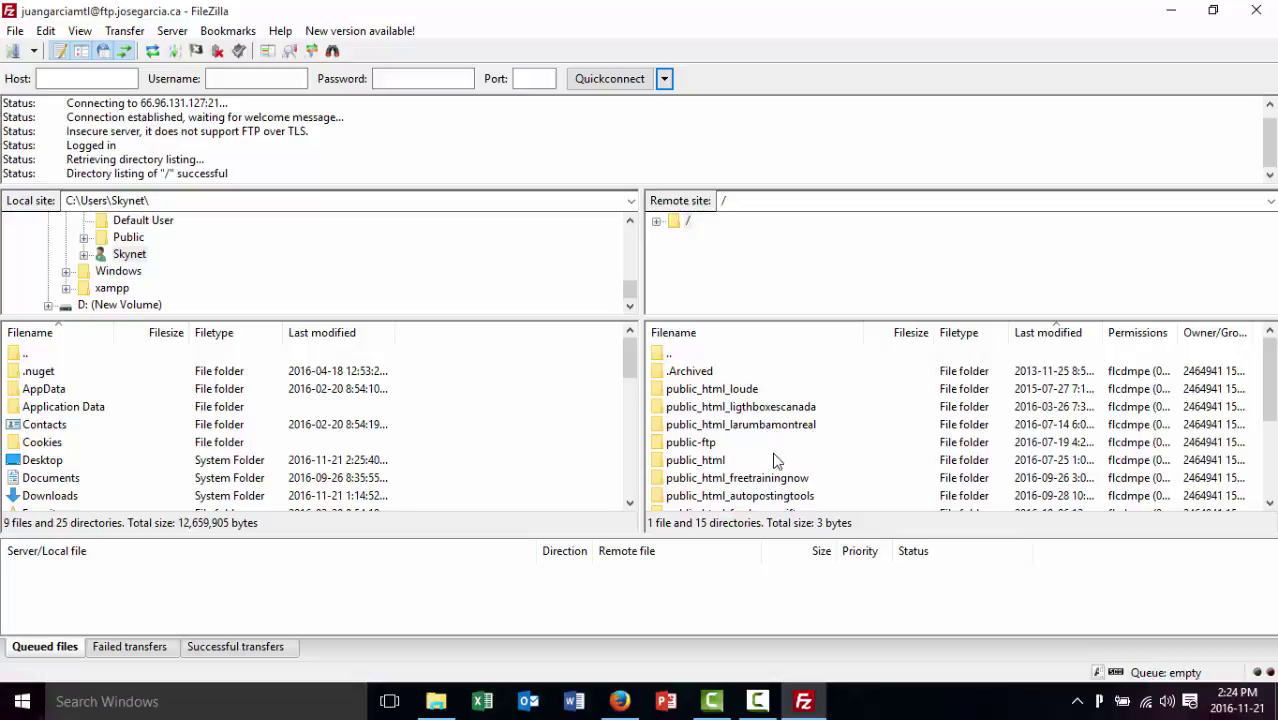
scroll(775, 460, down, 3)
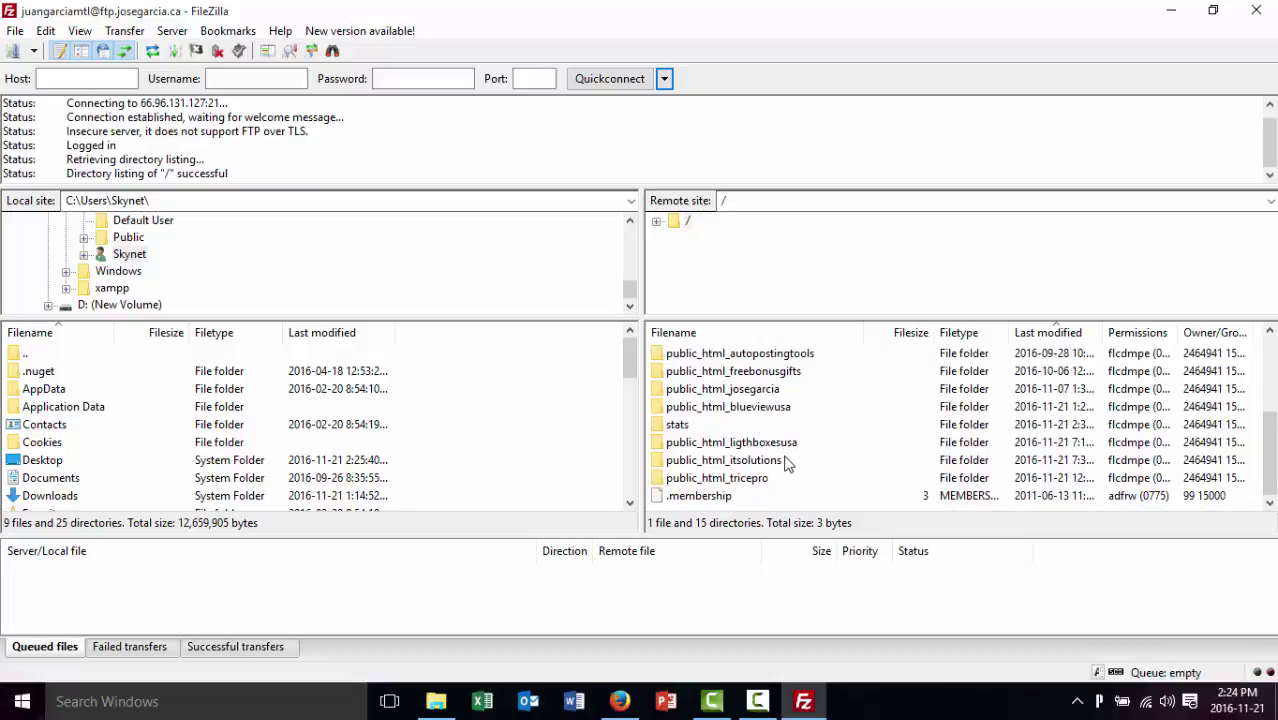
scroll(785, 462, up, 3)
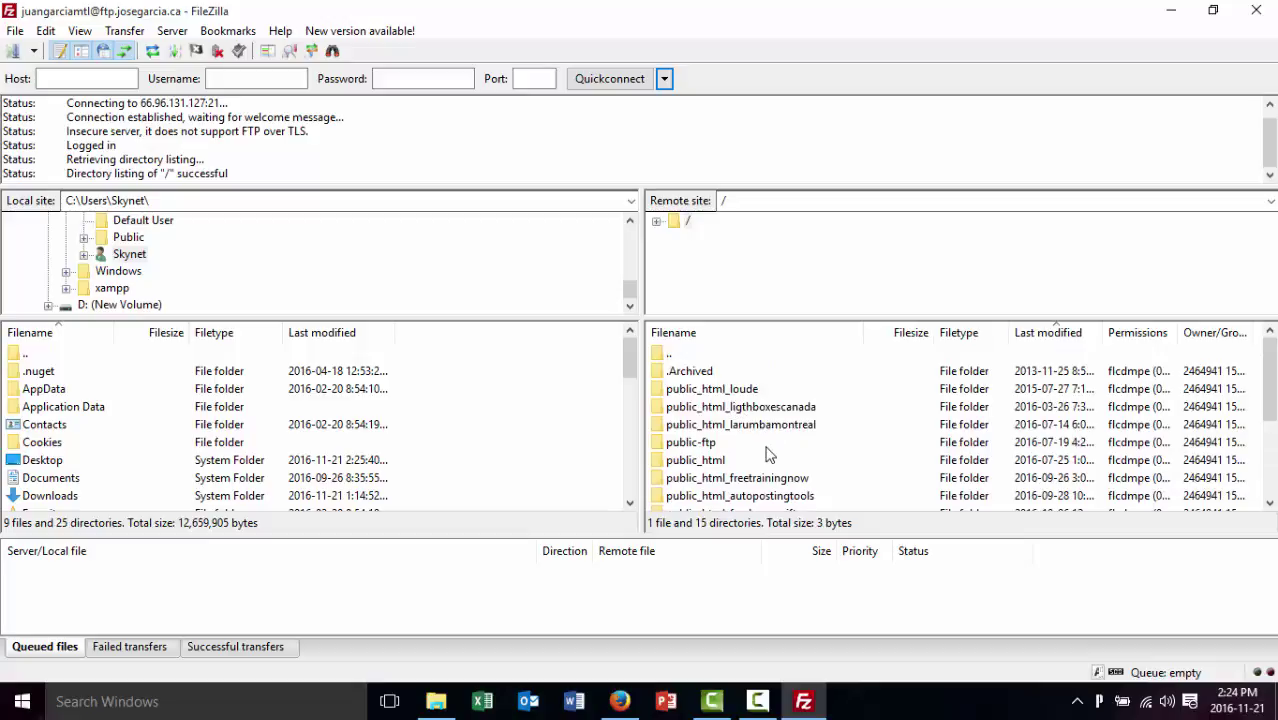
scroll(768, 455, down, 2)
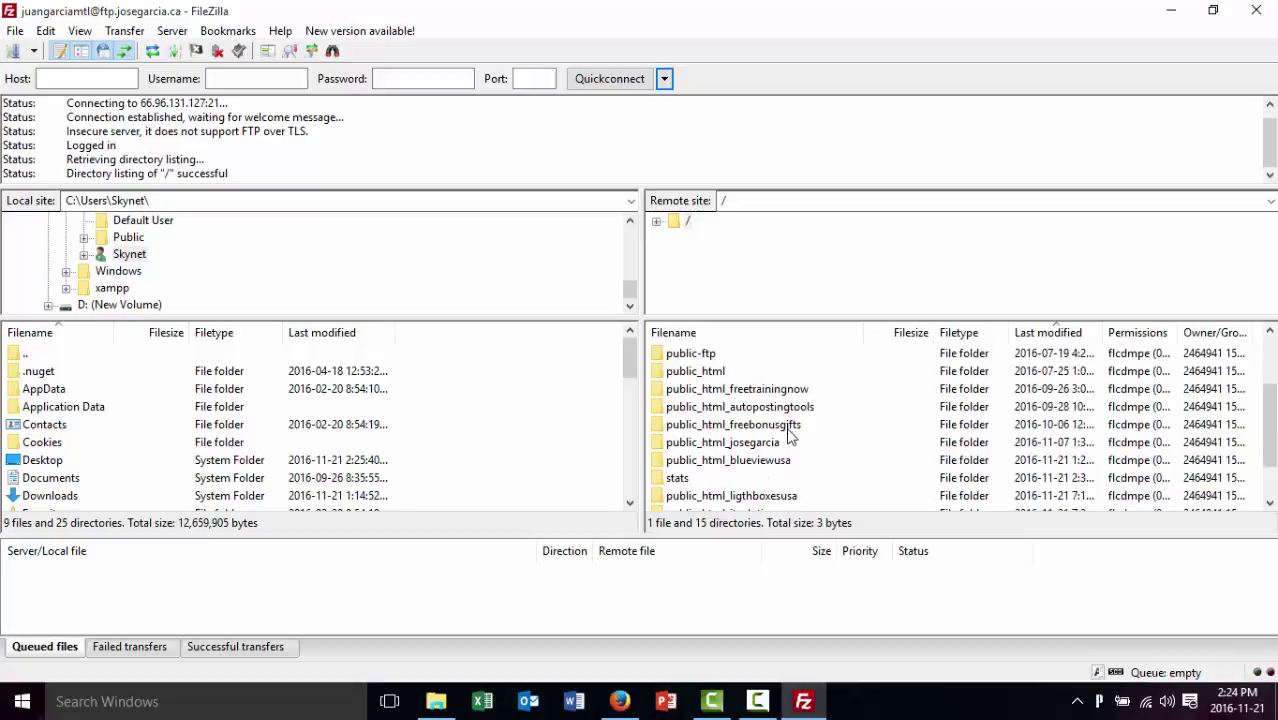
double_click(772, 463)
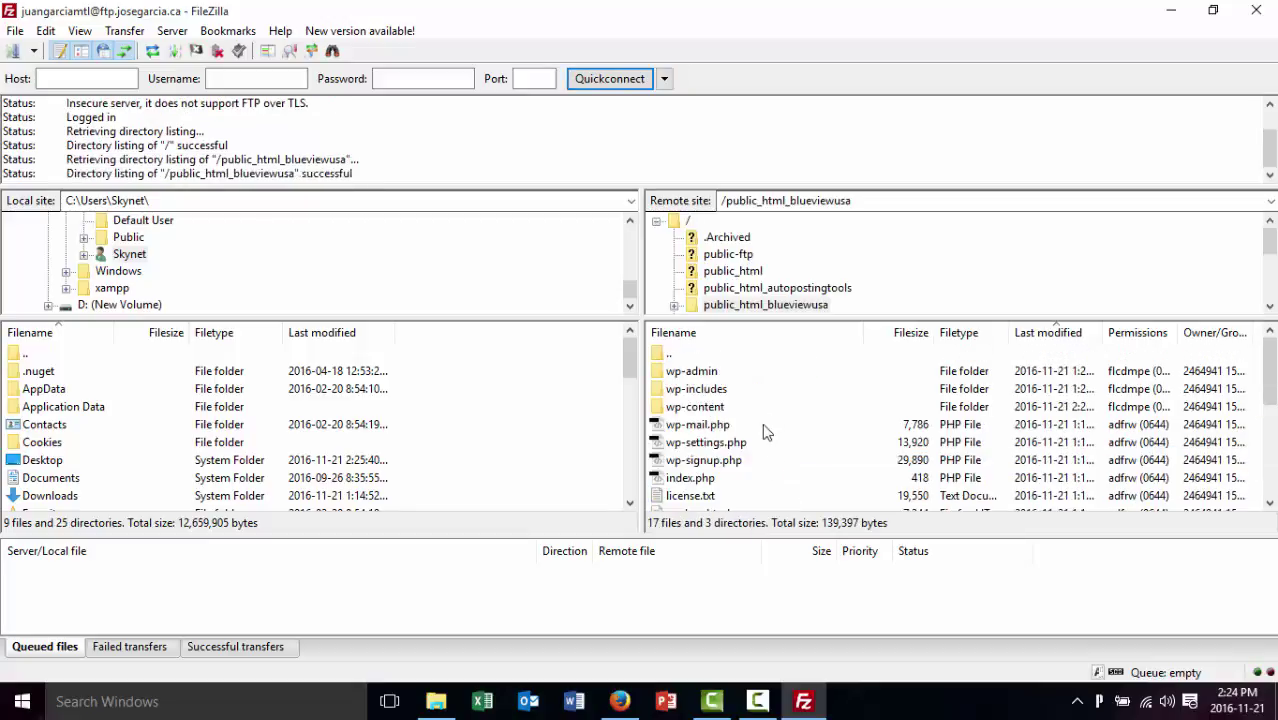
Look through the site's root files on the server and open the wp-content/themes folder
scroll(772, 463, down, 4)
scroll(772, 463, up, 4)
double_click(701, 410)
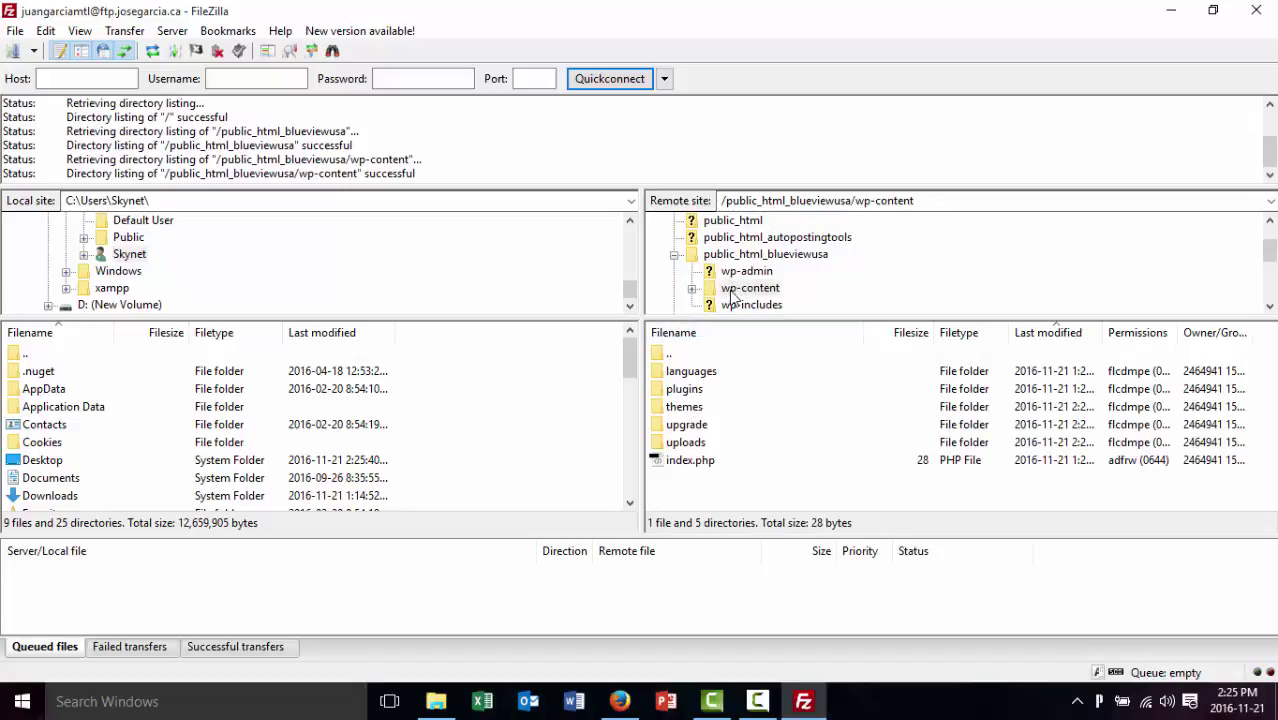
double_click(697, 410)
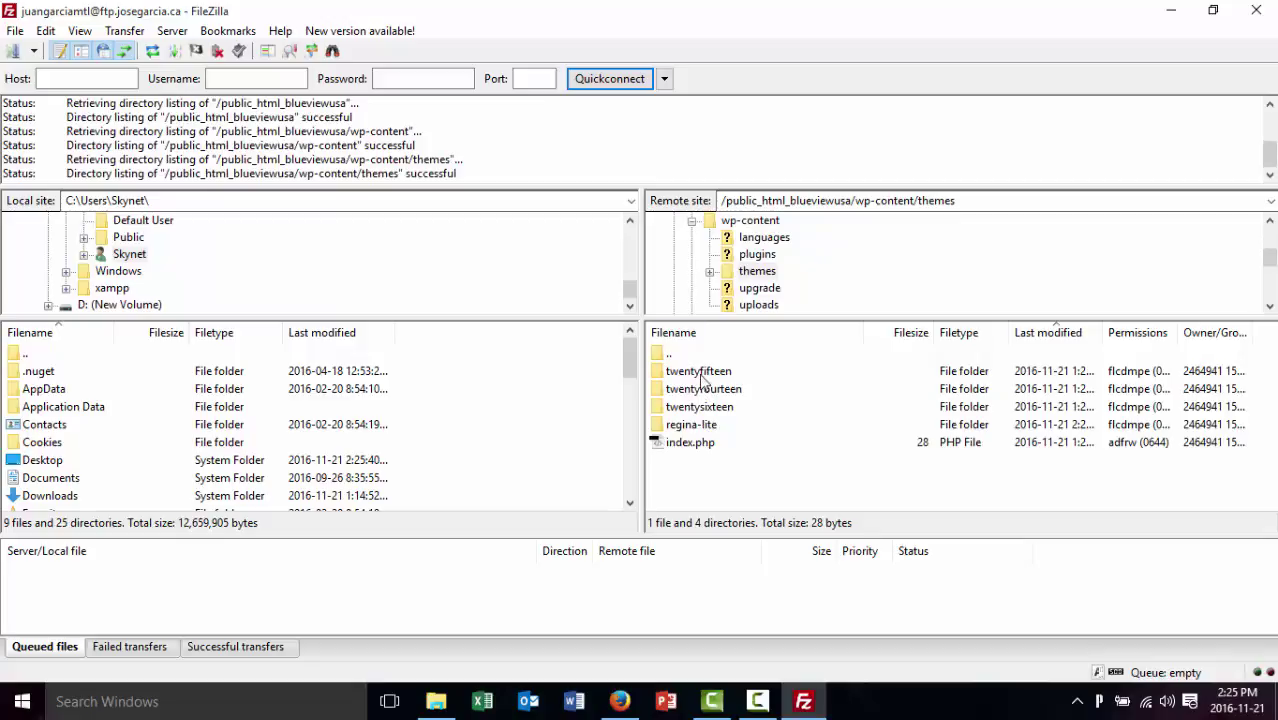
Delete the regina-lite theme folder with its contents from the server
click(697, 428)
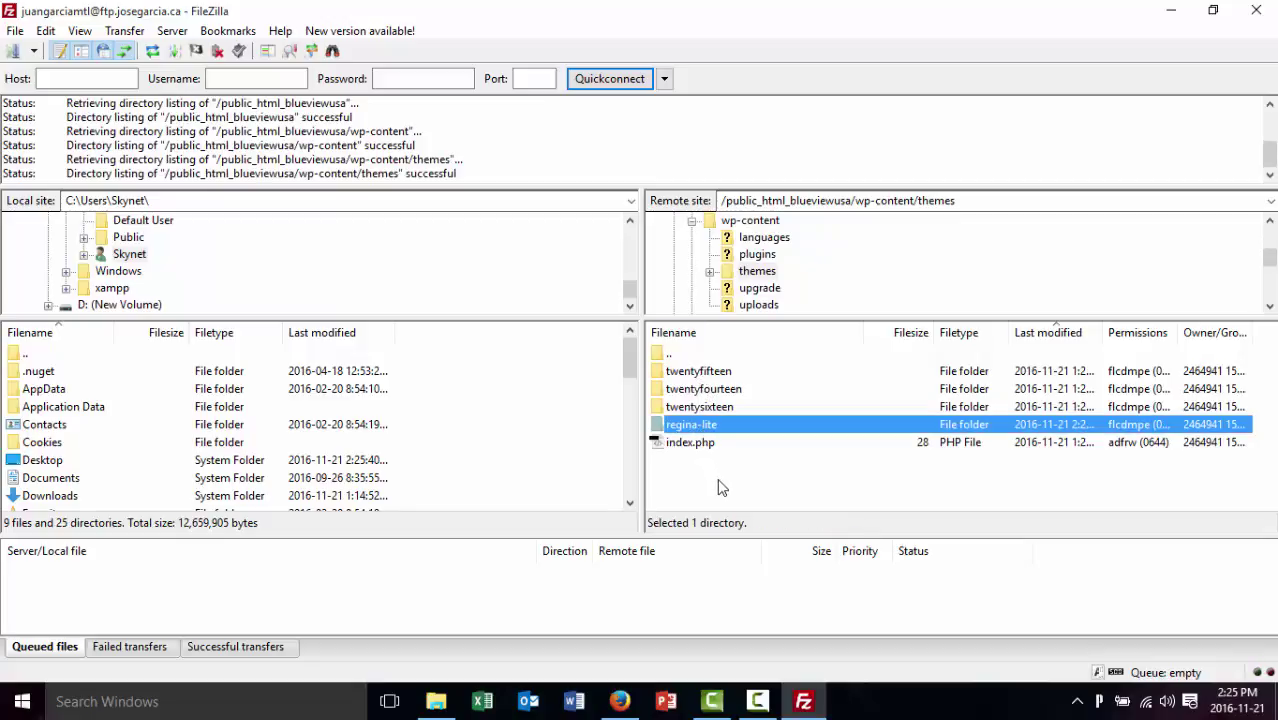
key(Delete)
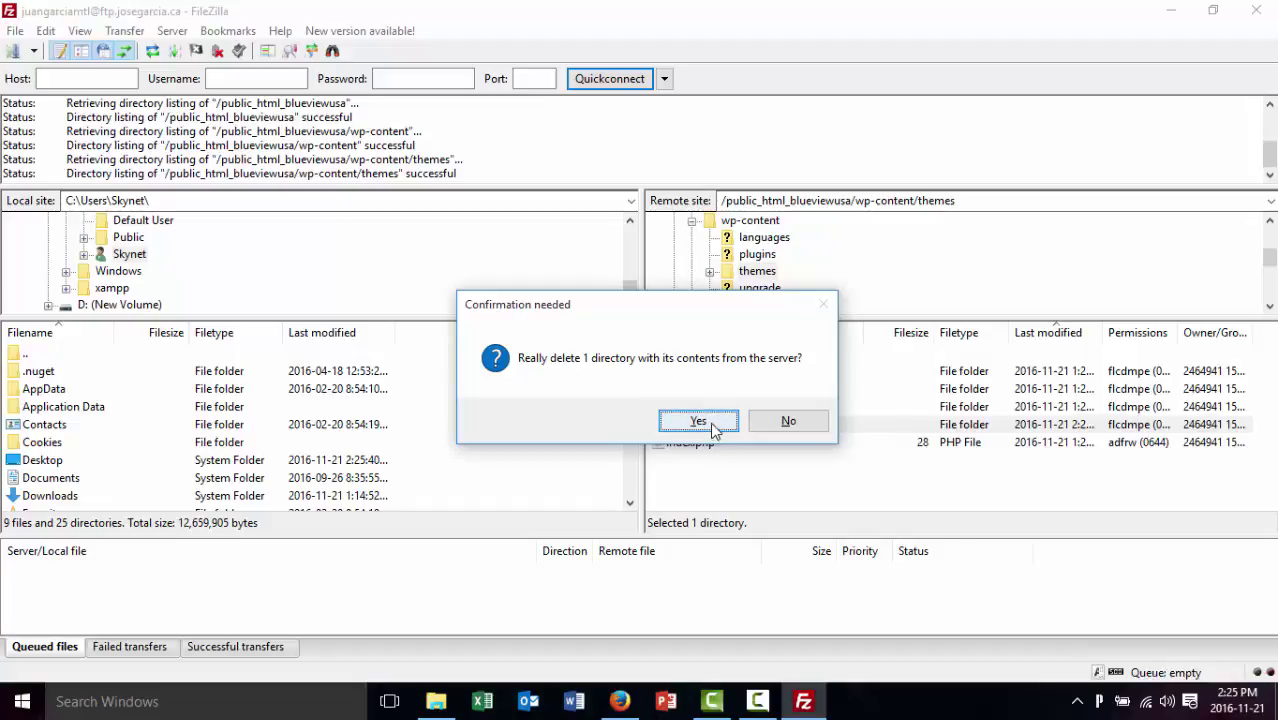
click(710, 422)
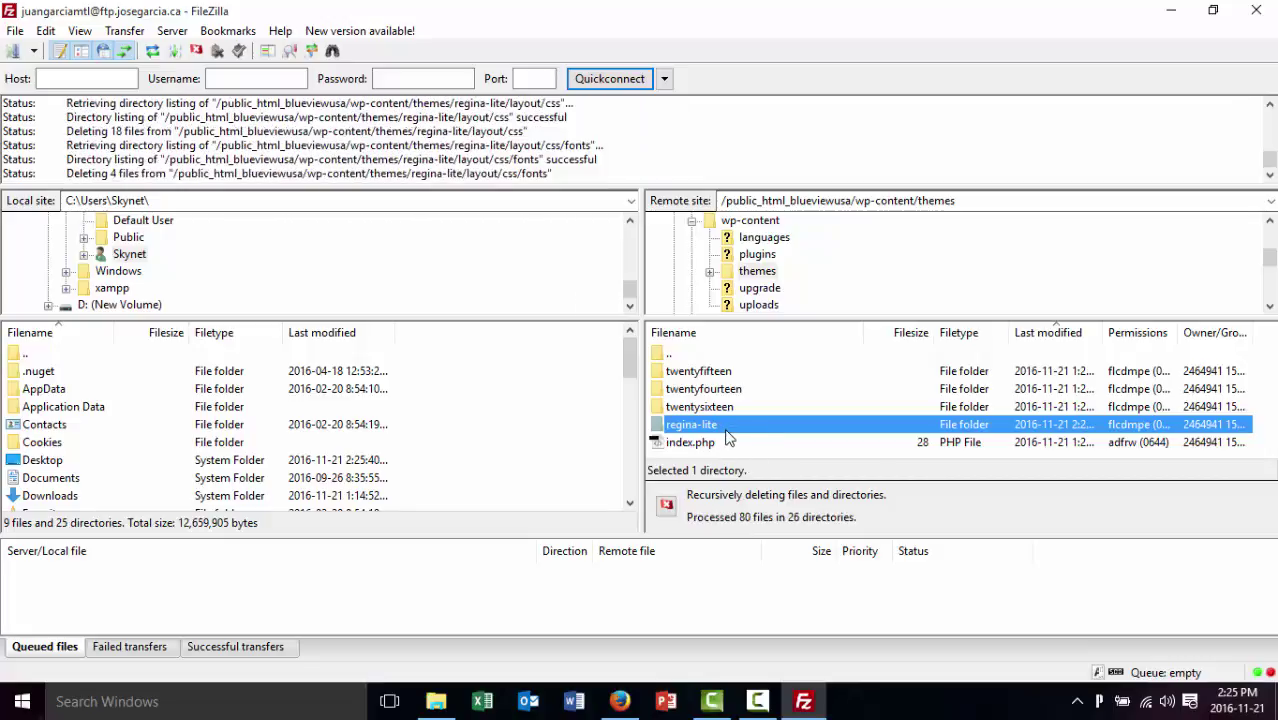
Check the downloaded Avada theme folder in File Explorer, and switch to the Avada demo site in Firefox
click(436, 703)
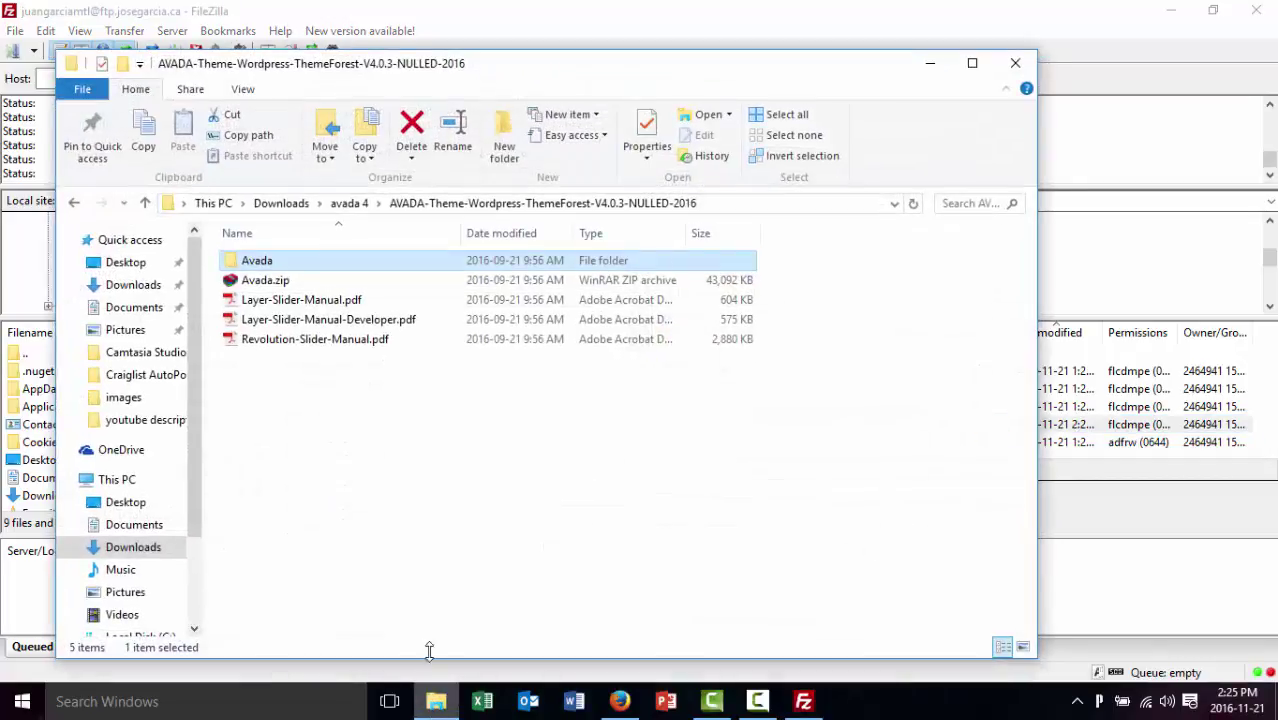
click(268, 266)
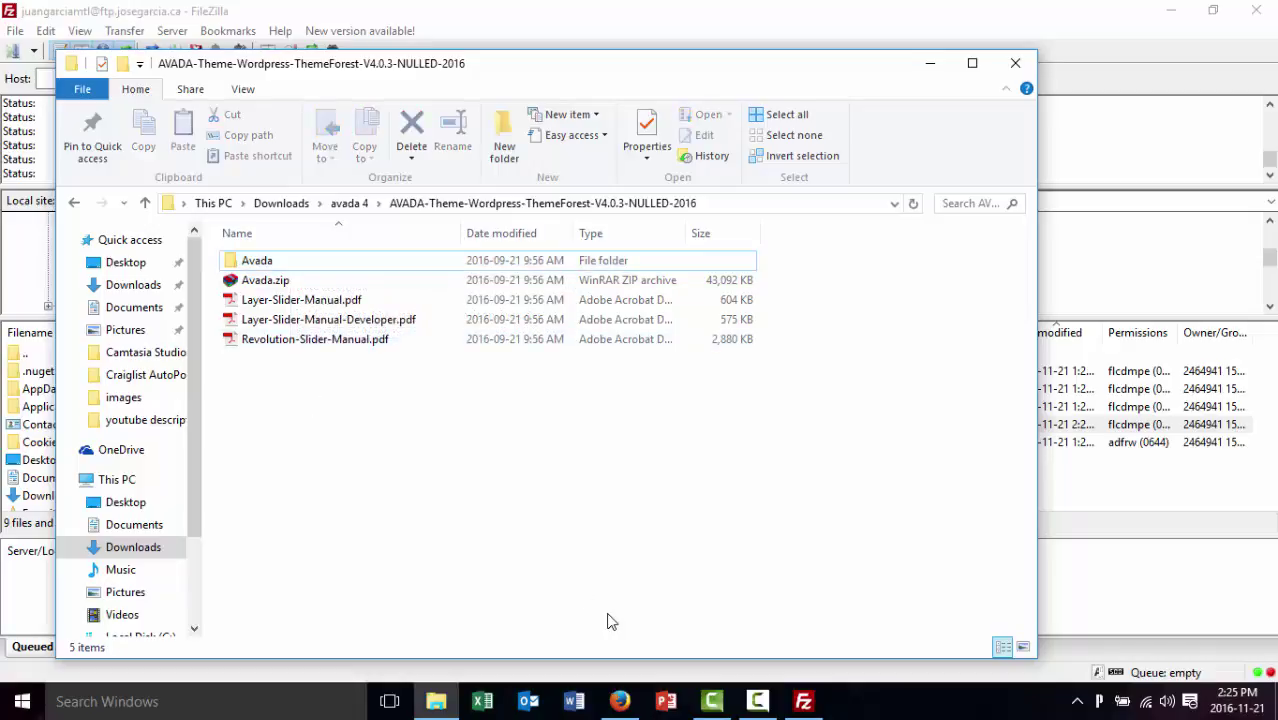
click(620, 701)
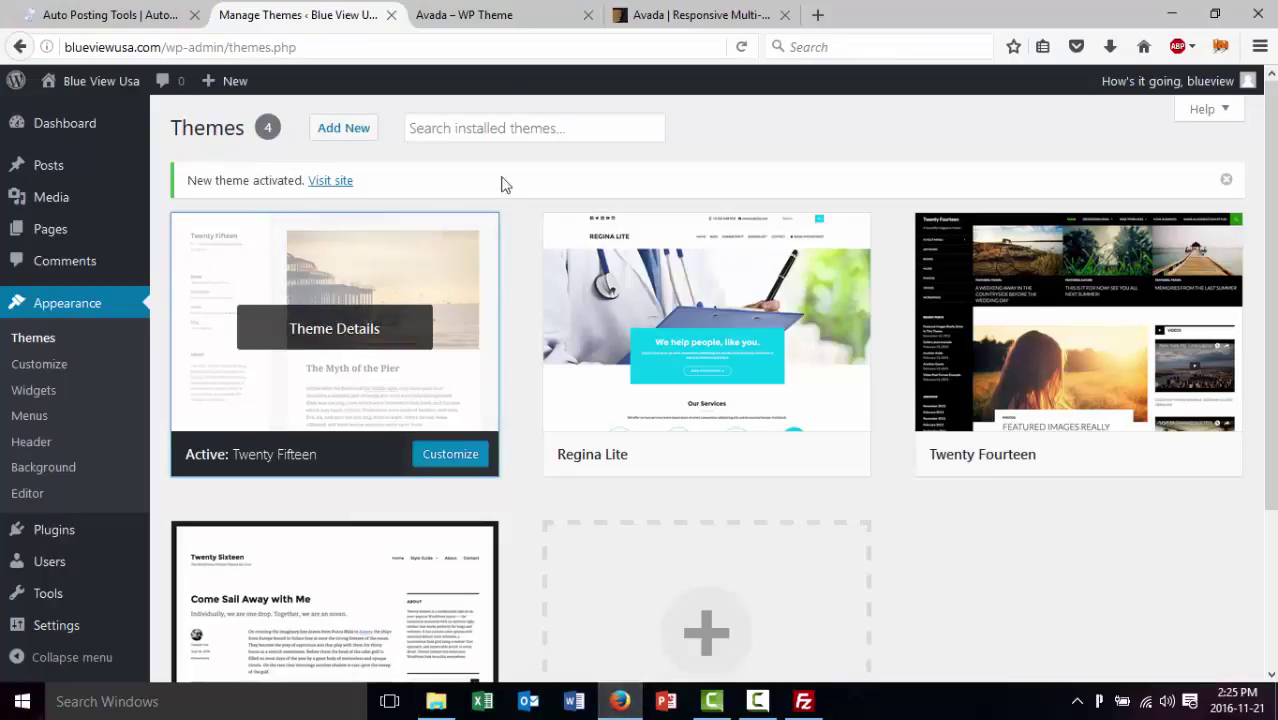
click(522, 17)
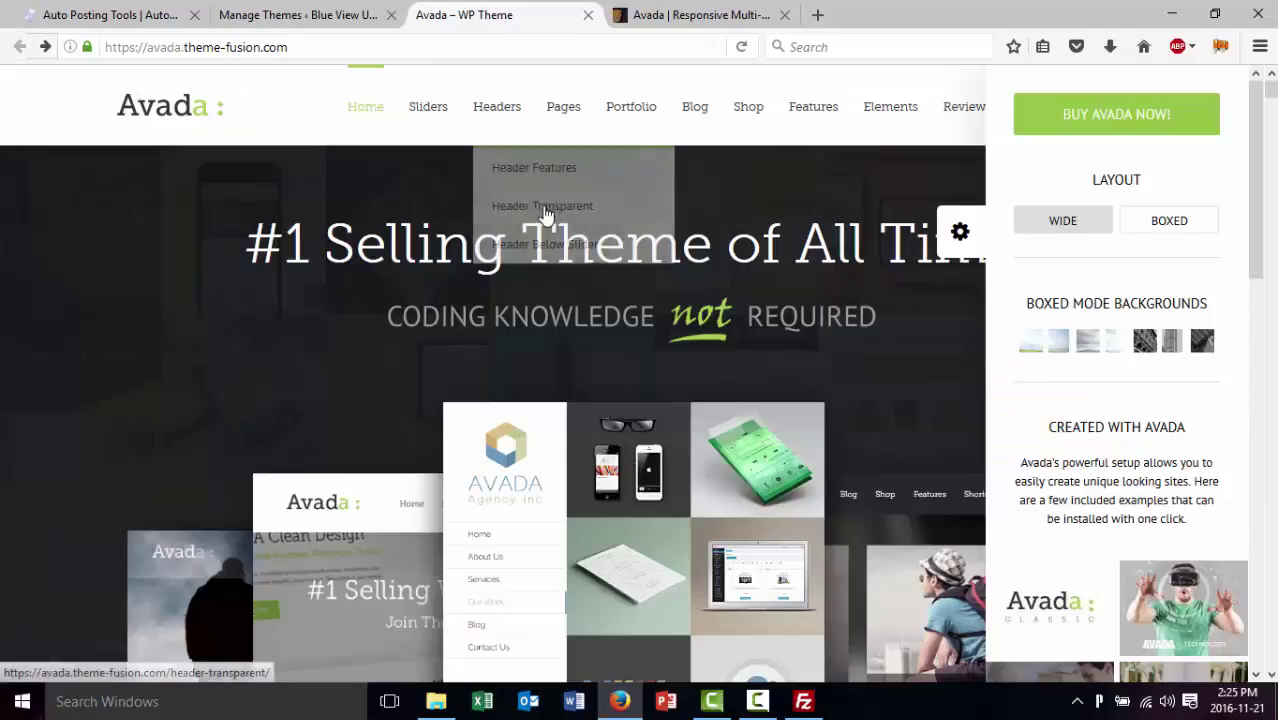
Look through the Avada demo homepage, including its included demo designs, layout options and feature overview
scroll(750, 363, down, 7)
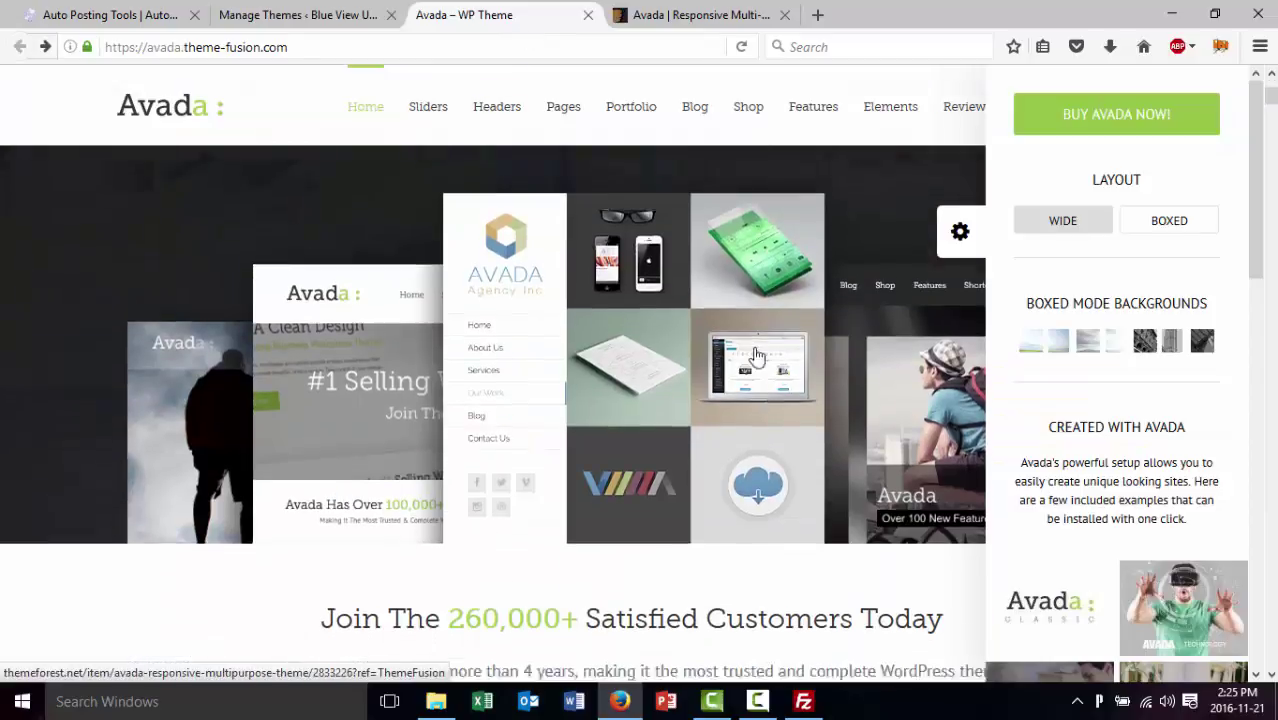
scroll(670, 420, down, 10)
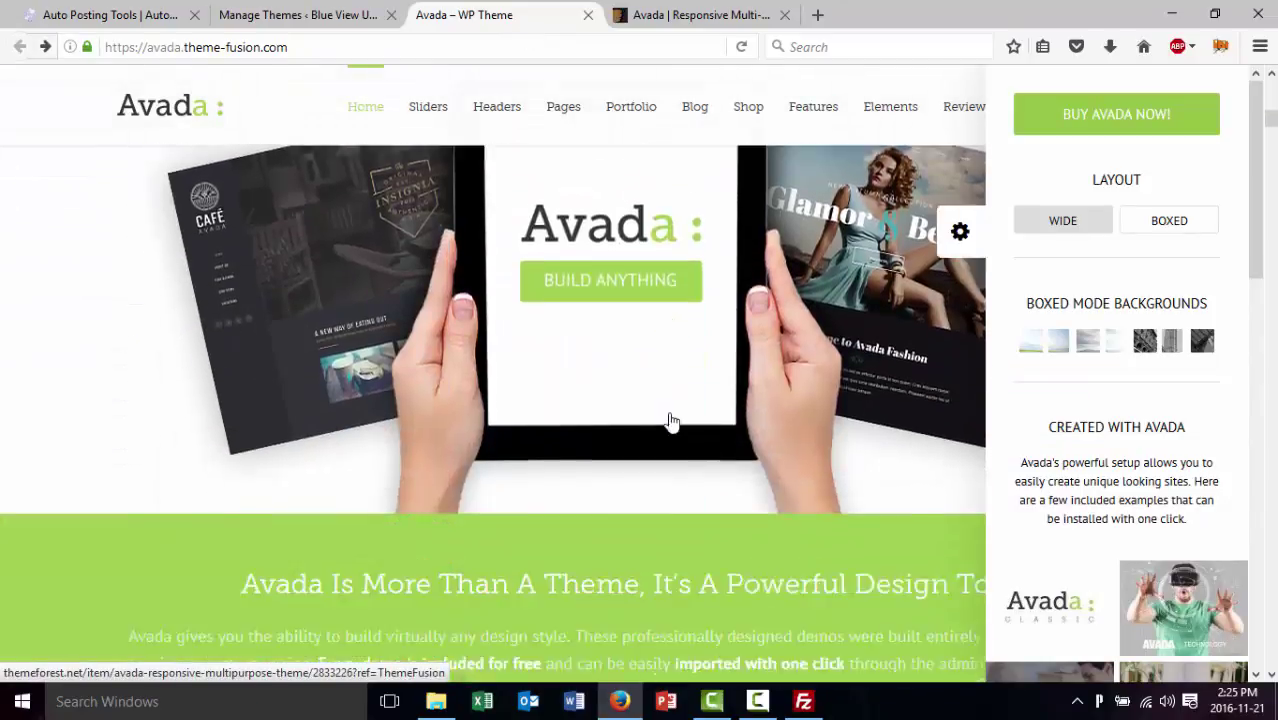
scroll(670, 420, down, 10)
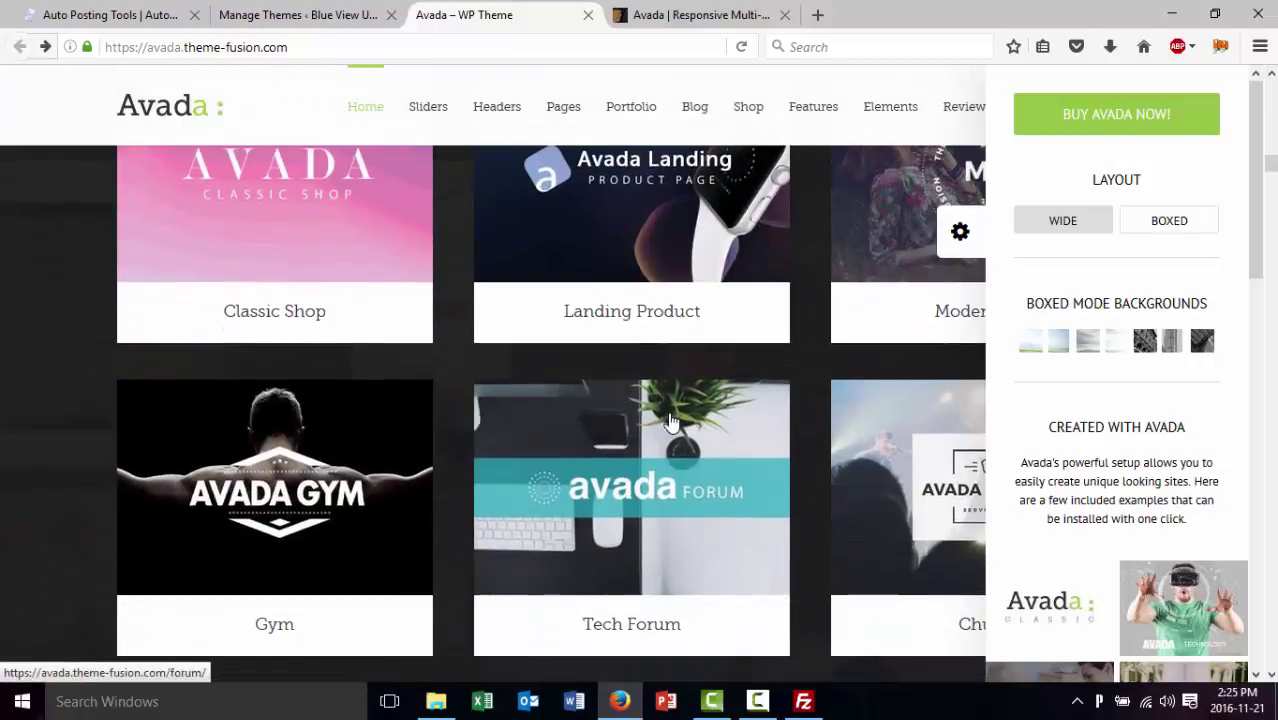
scroll(670, 420, down, 10)
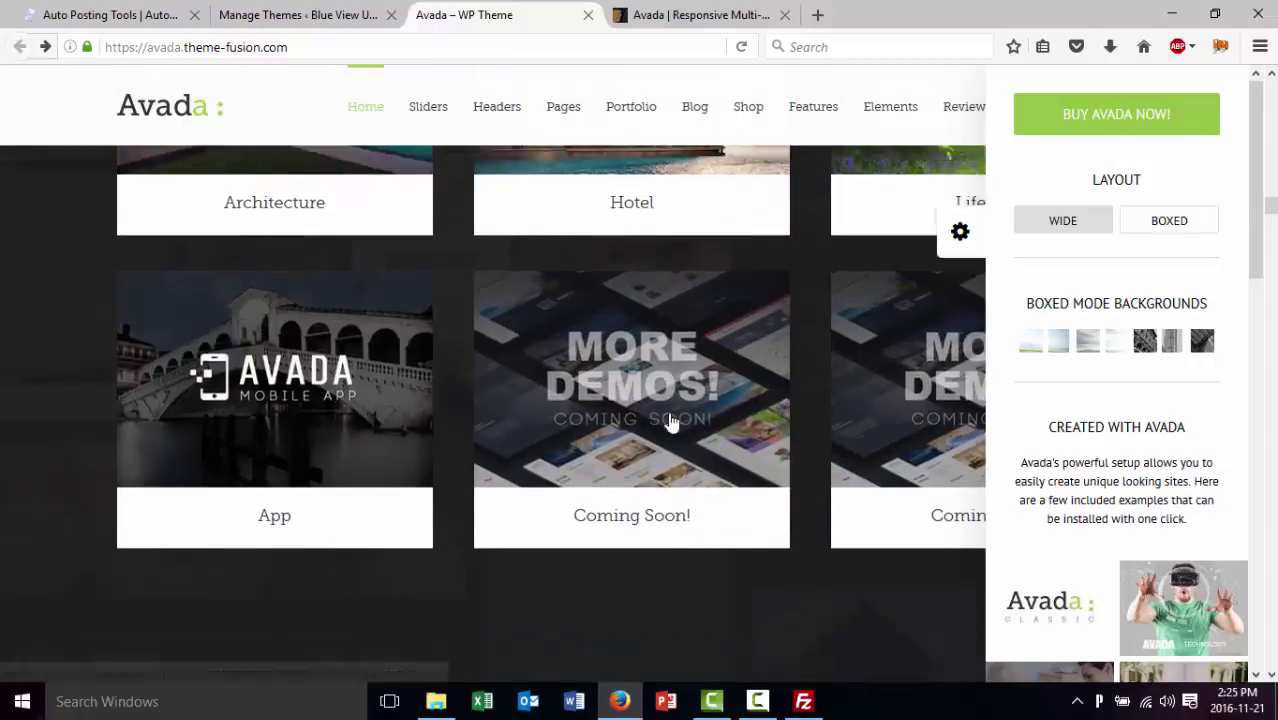
scroll(670, 421, down, 10)
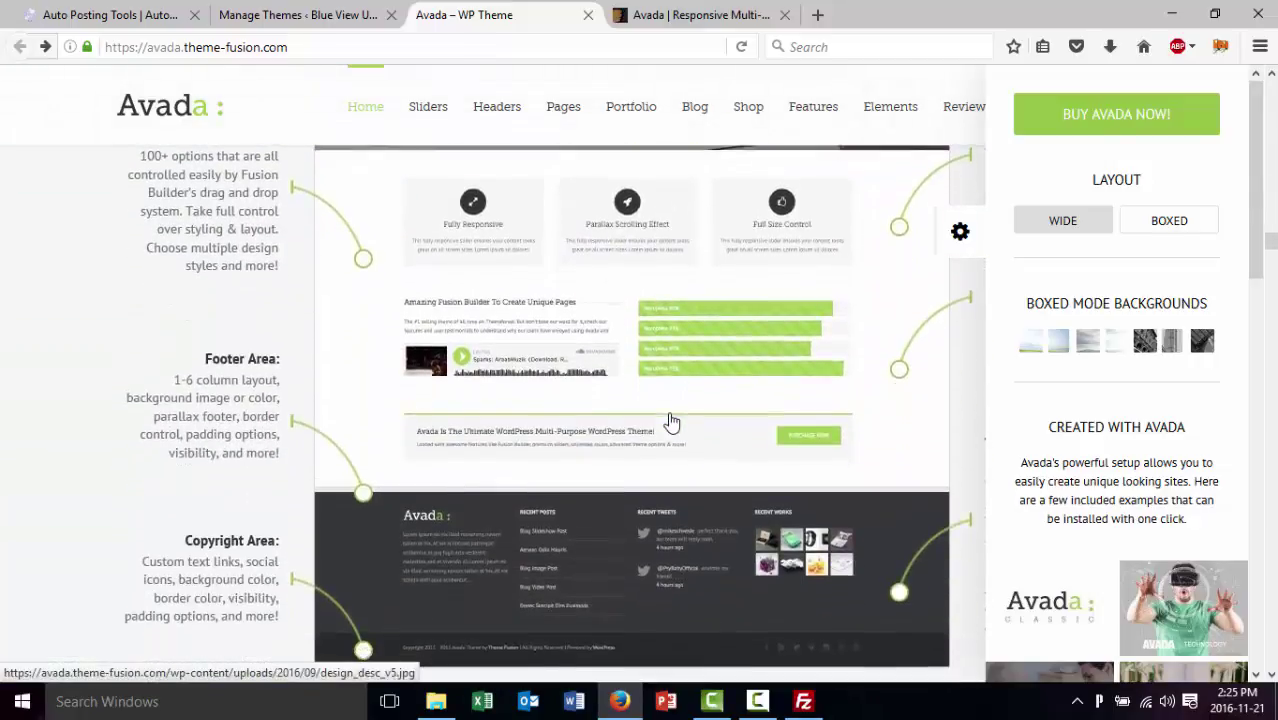
scroll(670, 421, down, 10)
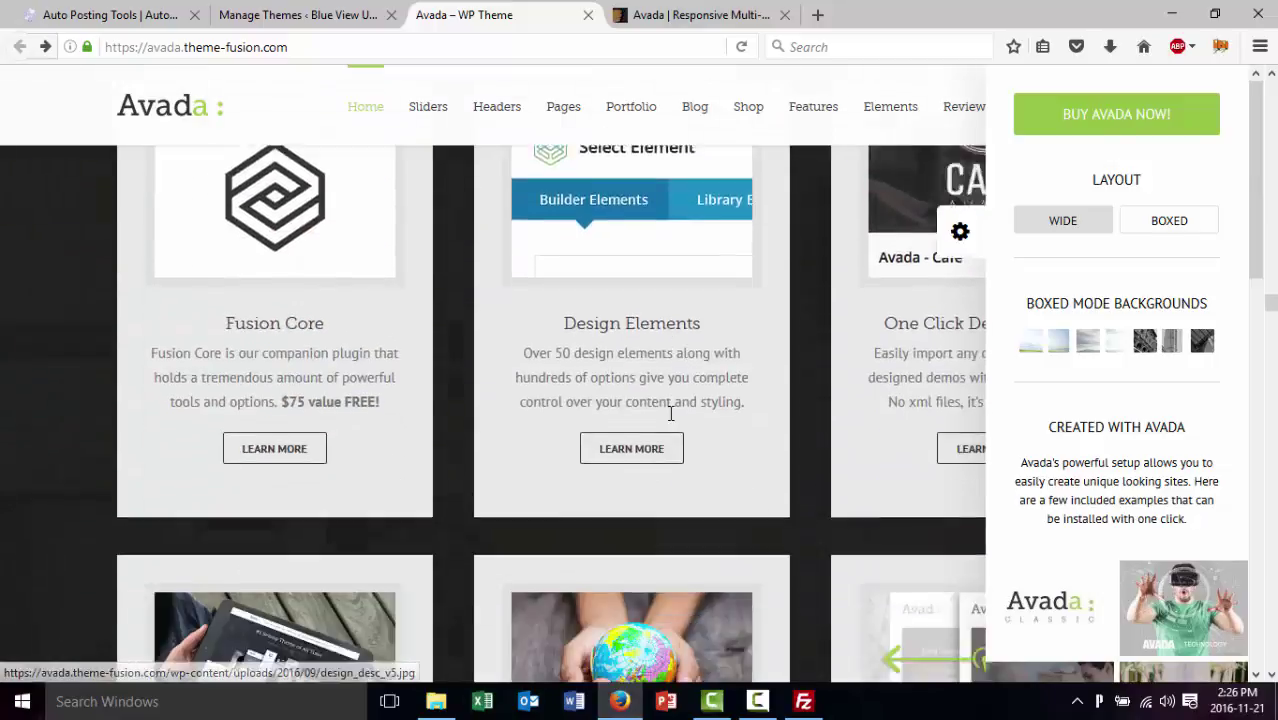
scroll(670, 420, up, 10)
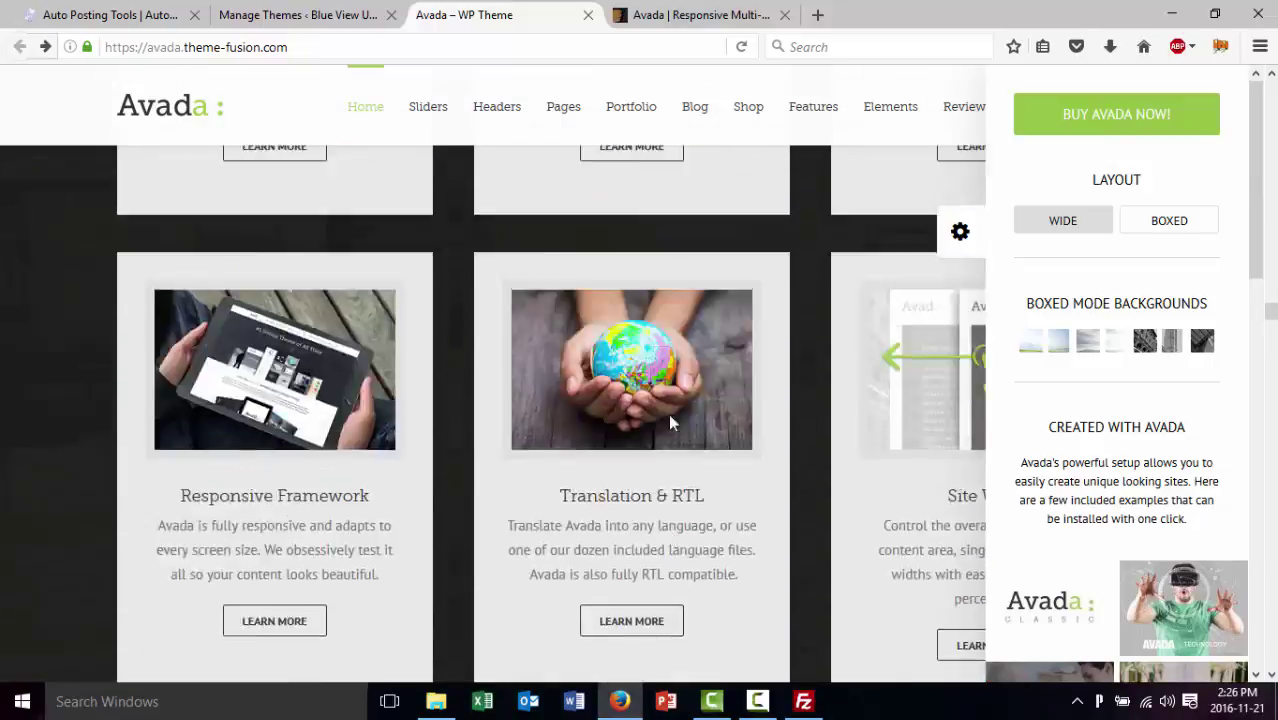
scroll(670, 422, up, 10)
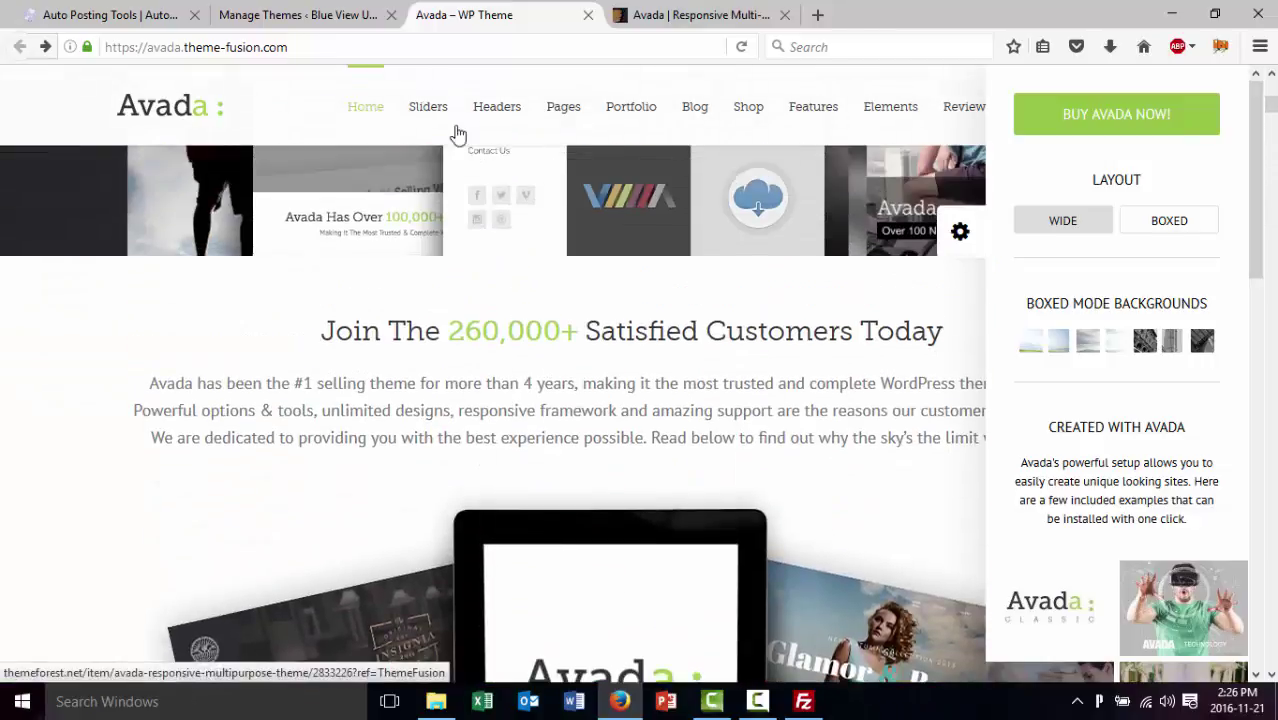
Open the Avada demo's 3 Column Classic portfolio layout and look over its sample project grid
mouse_move(429, 113)
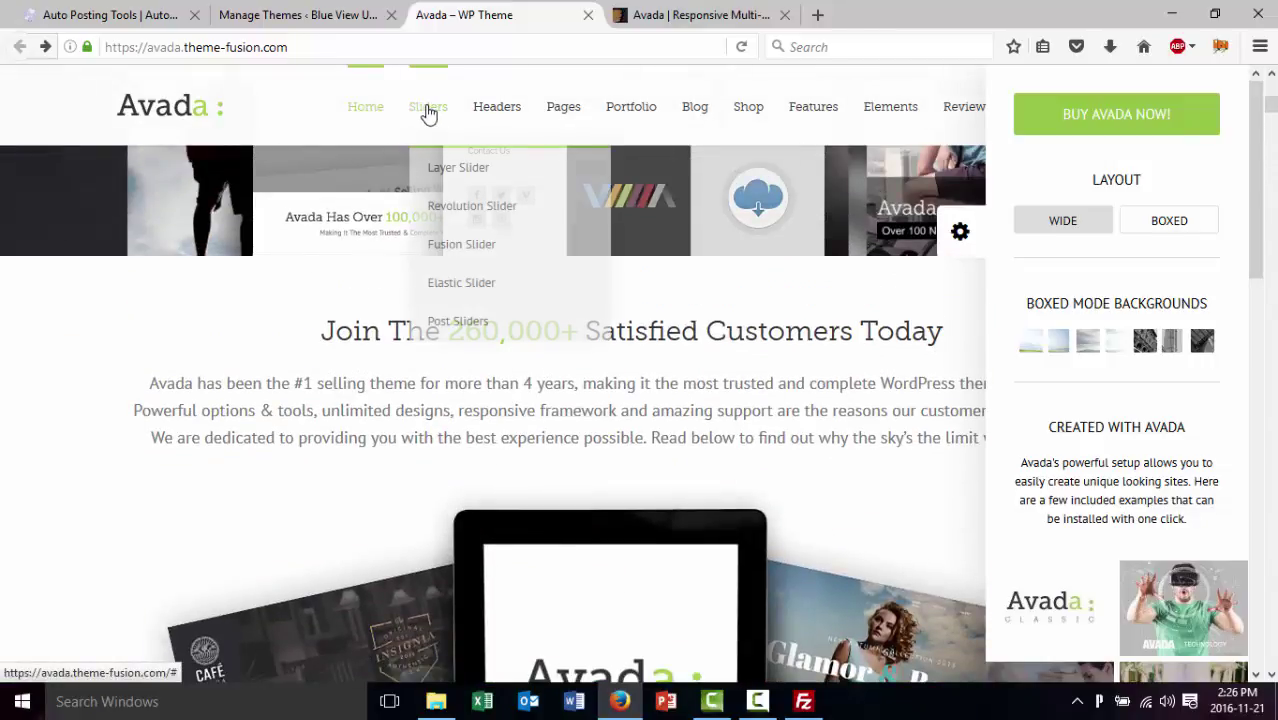
mouse_move(461, 172)
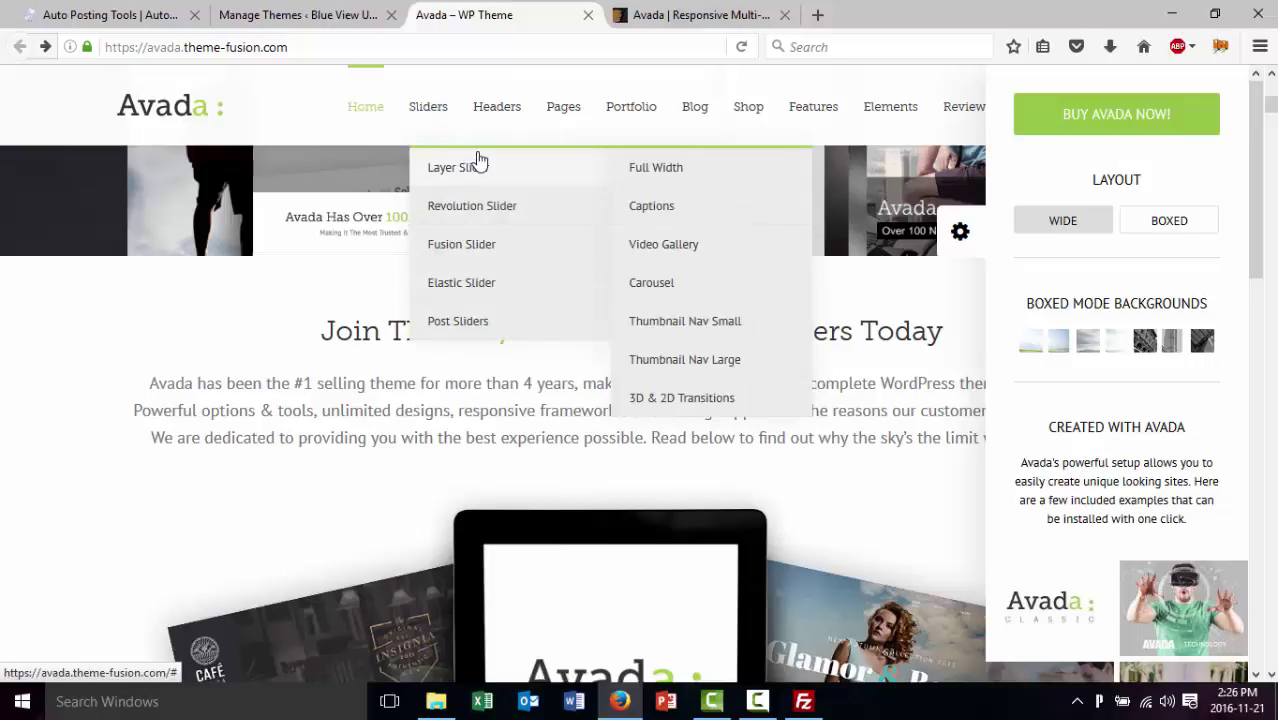
mouse_move(497, 121)
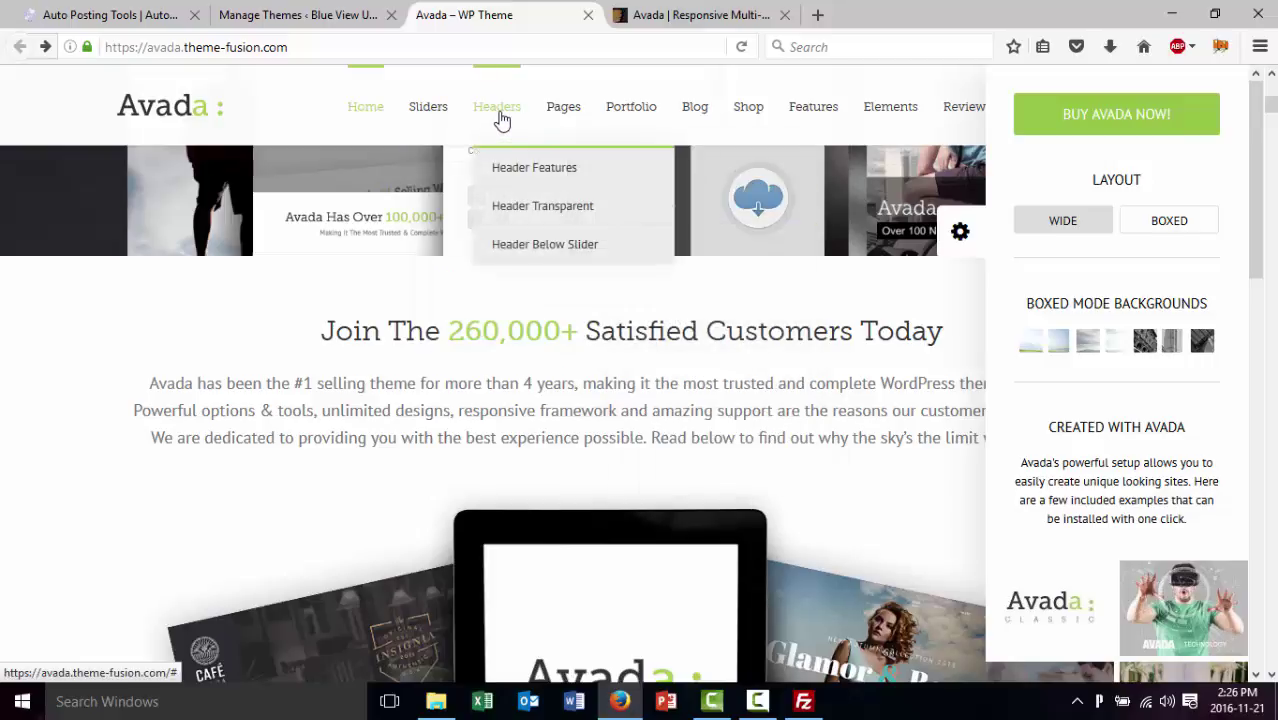
mouse_move(566, 113)
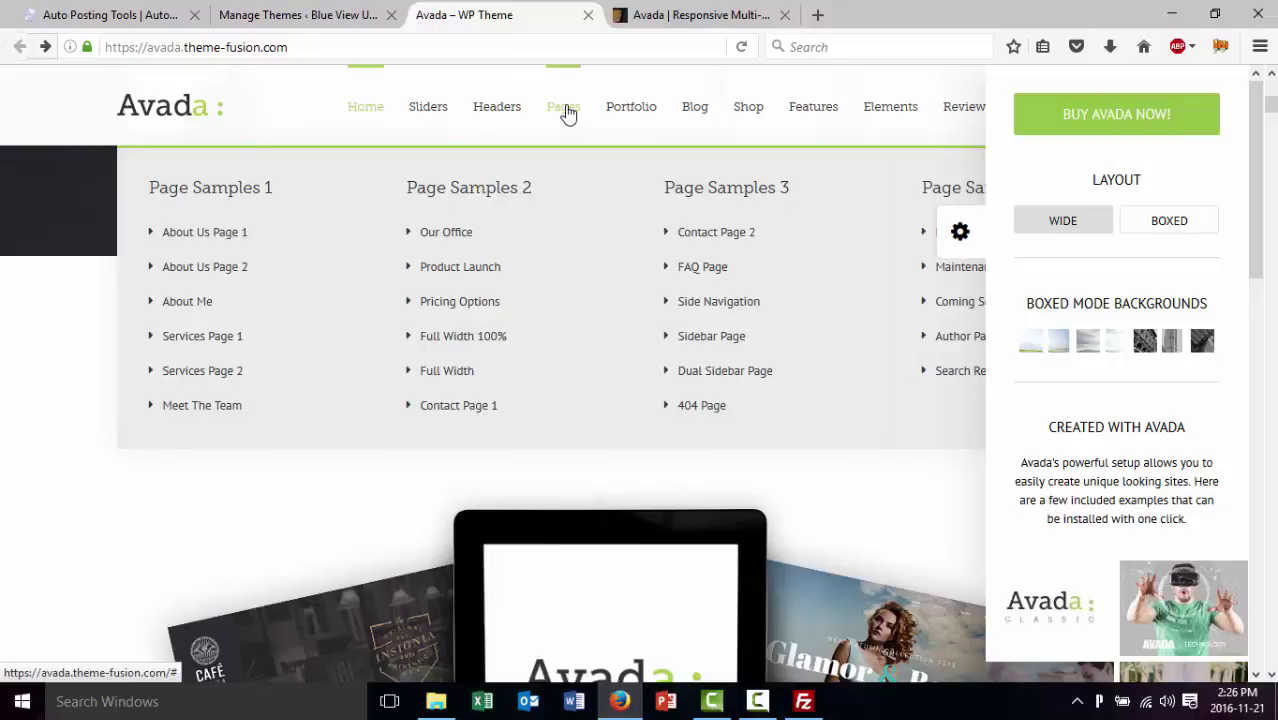
mouse_move(646, 108)
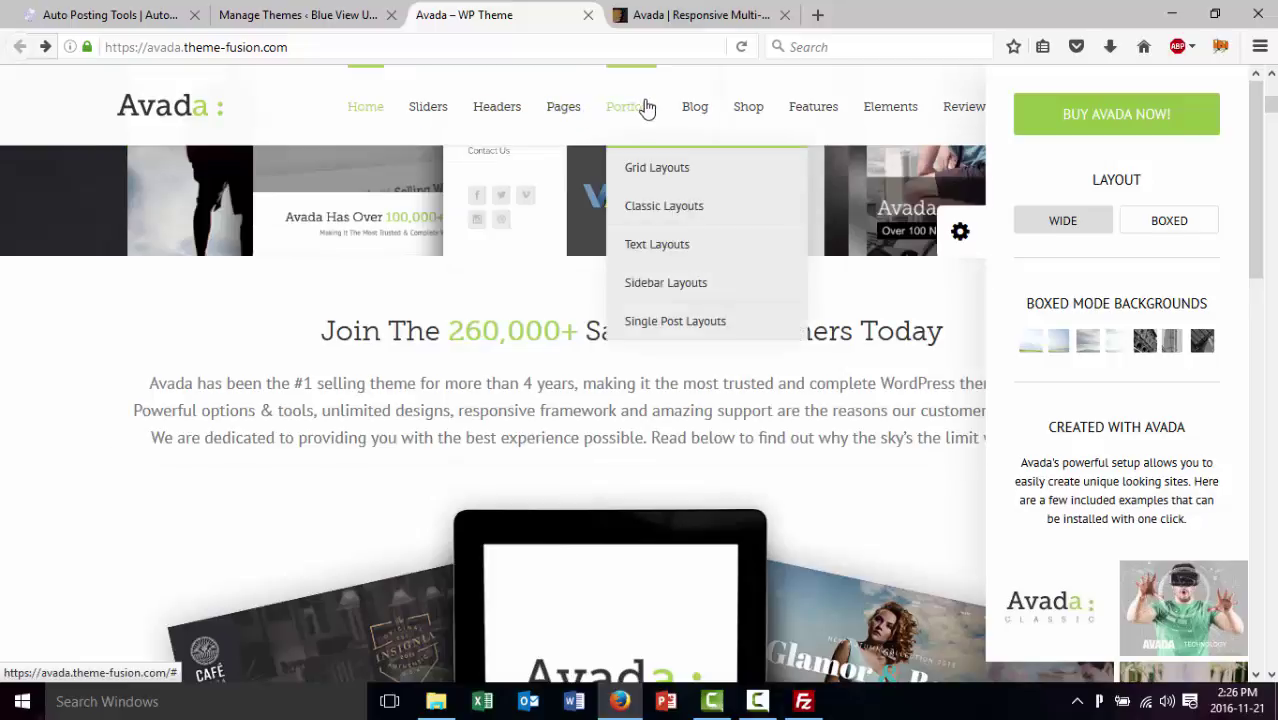
mouse_move(668, 207)
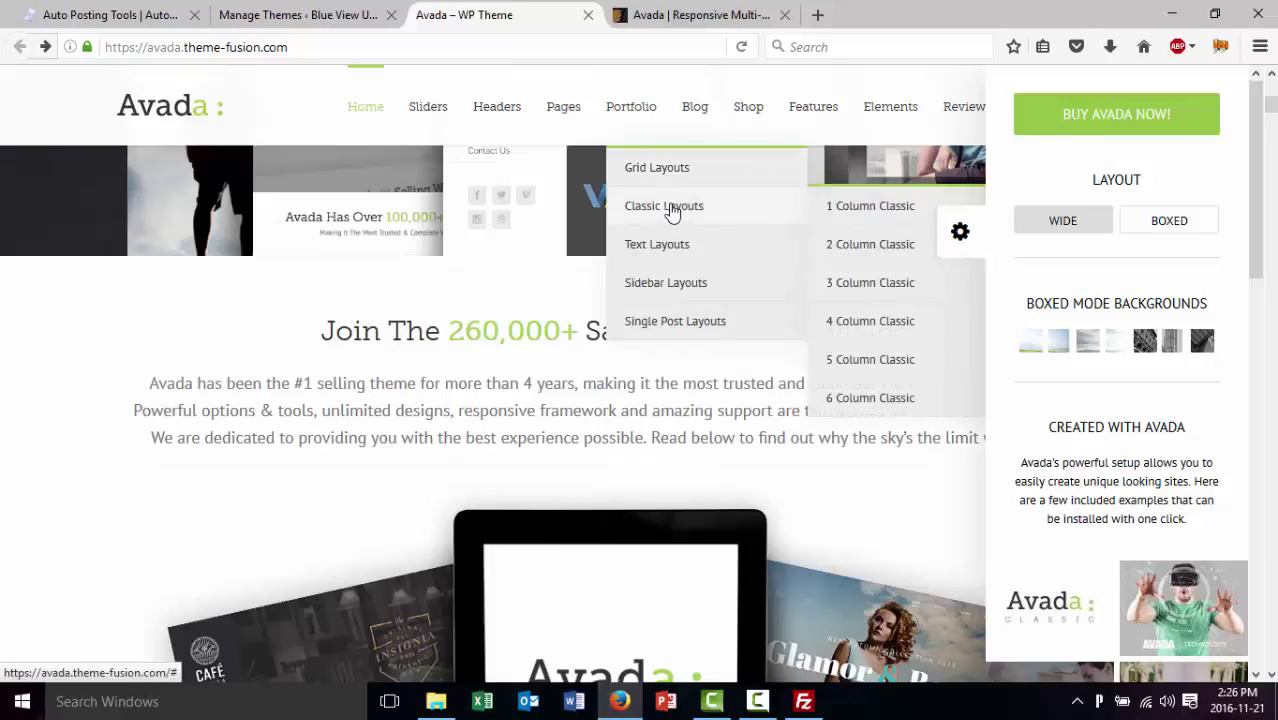
mouse_move(776, 204)
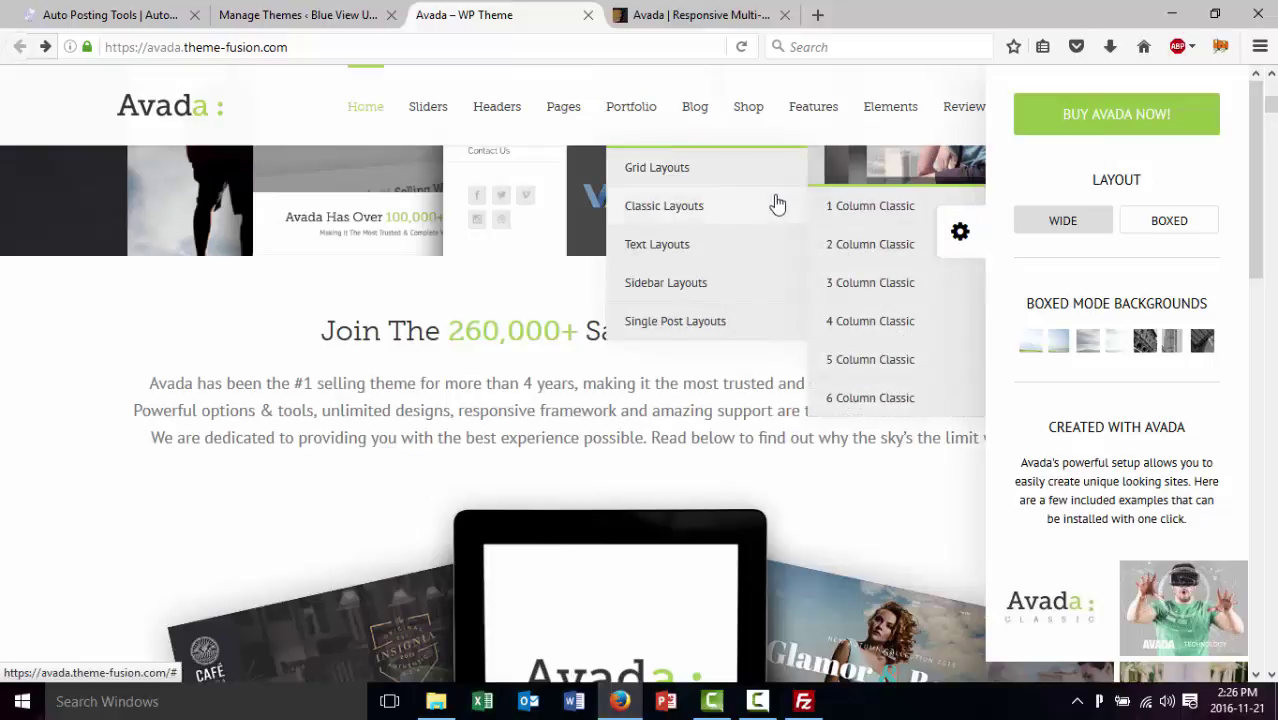
click(867, 289)
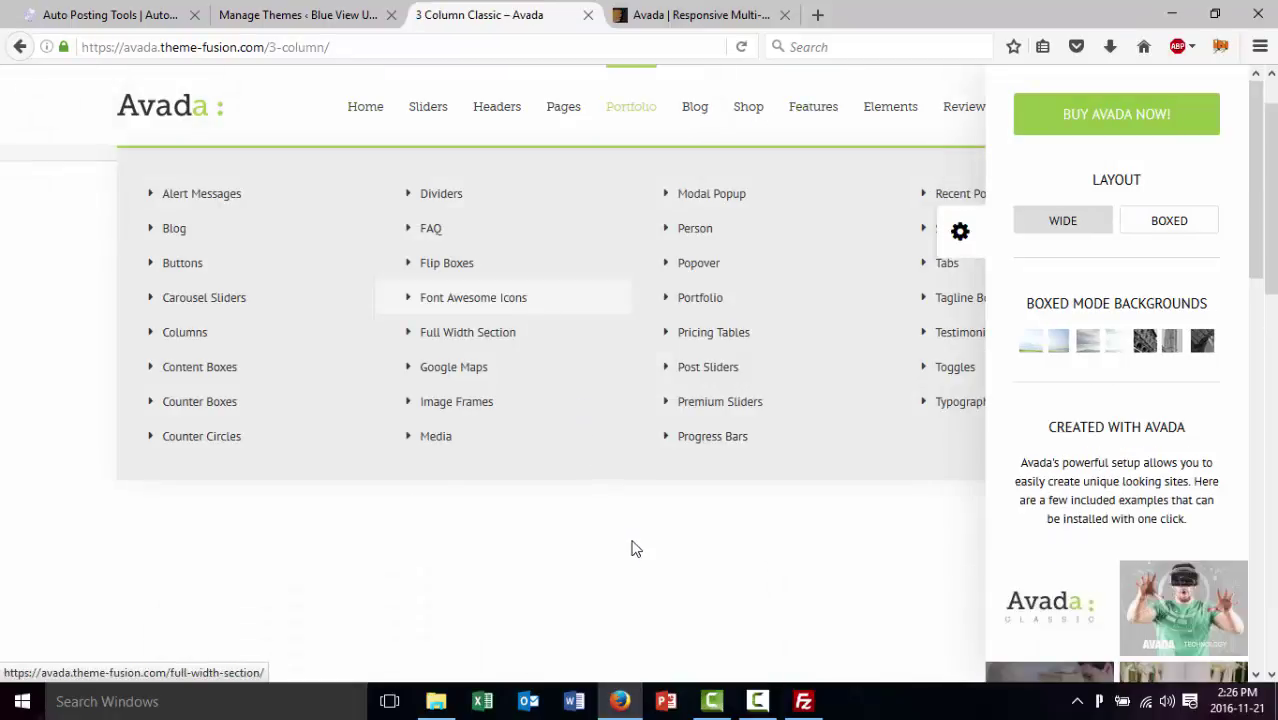
scroll(632, 543, down, 3)
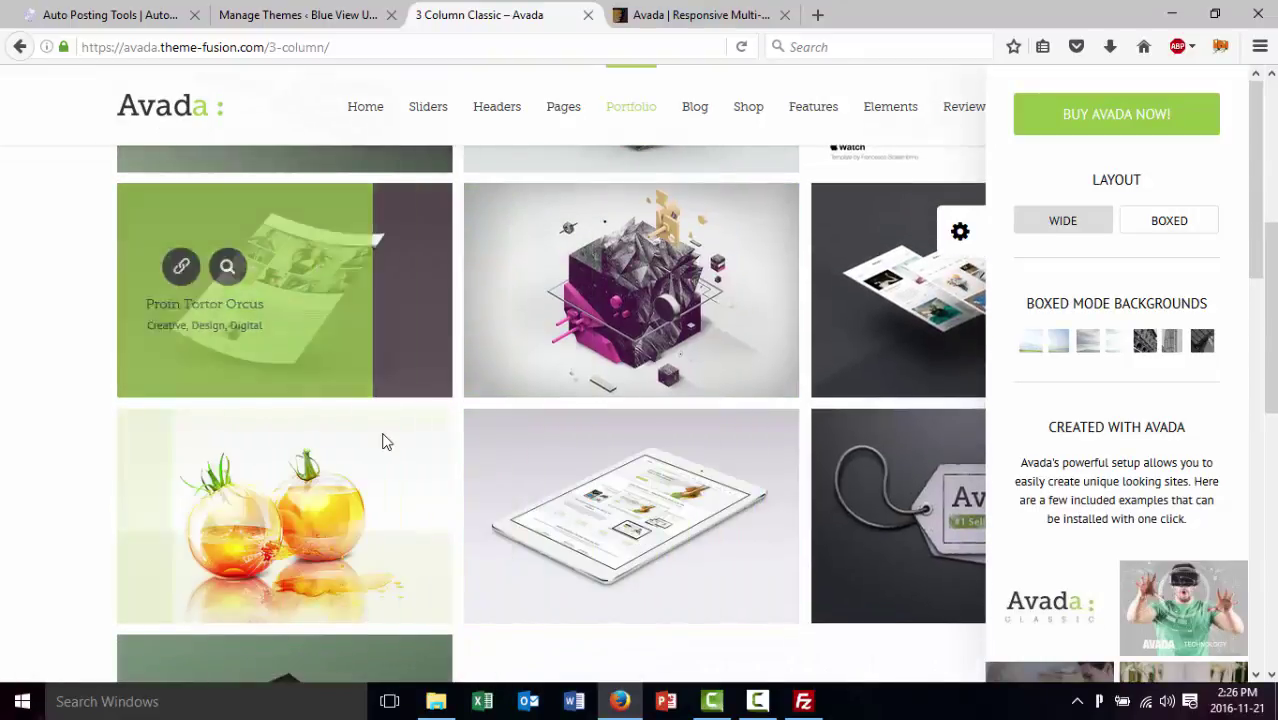
scroll(383, 436, down, 2)
scroll(381, 432, up, 4)
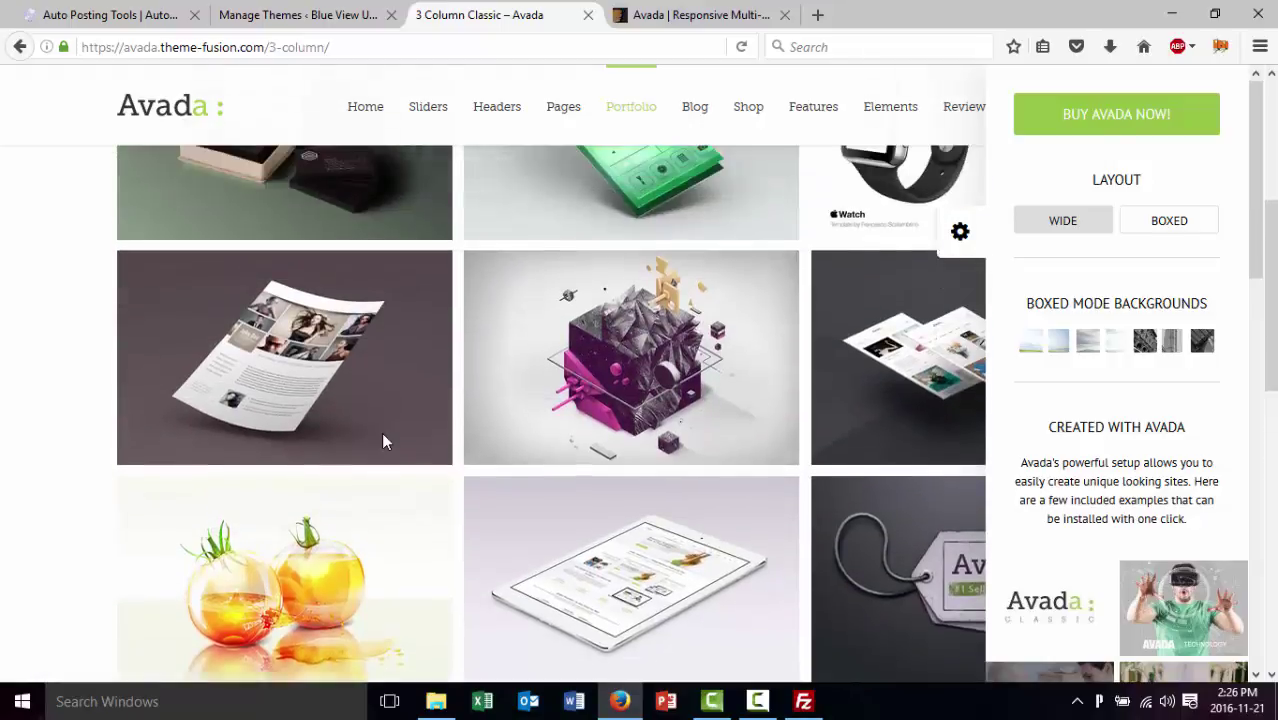
scroll(381, 432, up, 2)
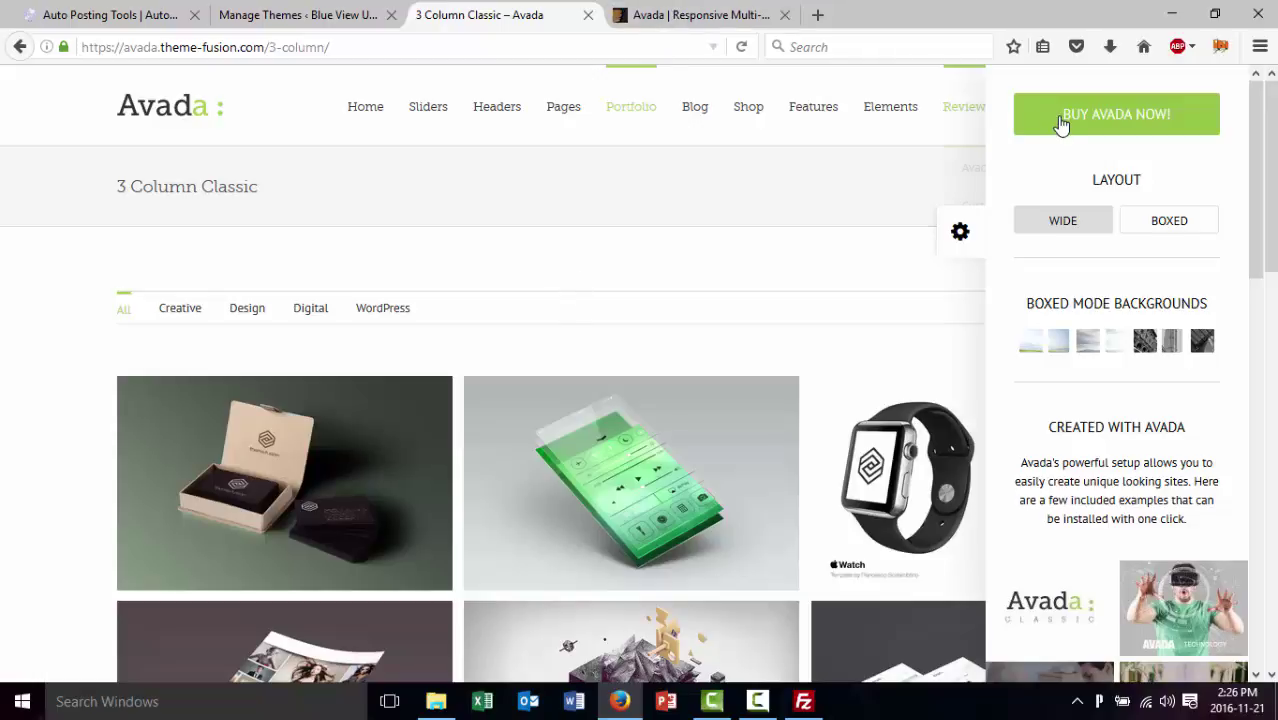
Check the regular license price of Avada on its ThemeForest item page
click(678, 12)
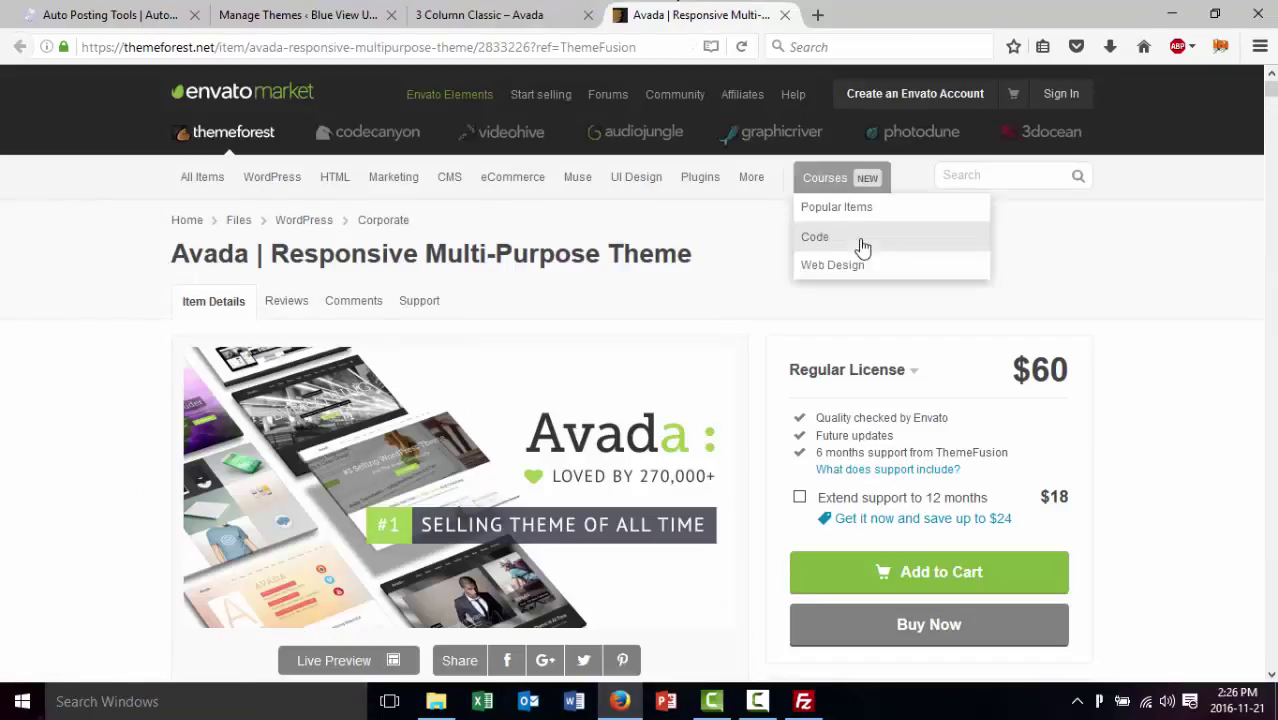
drag(1009, 372, 1085, 383)
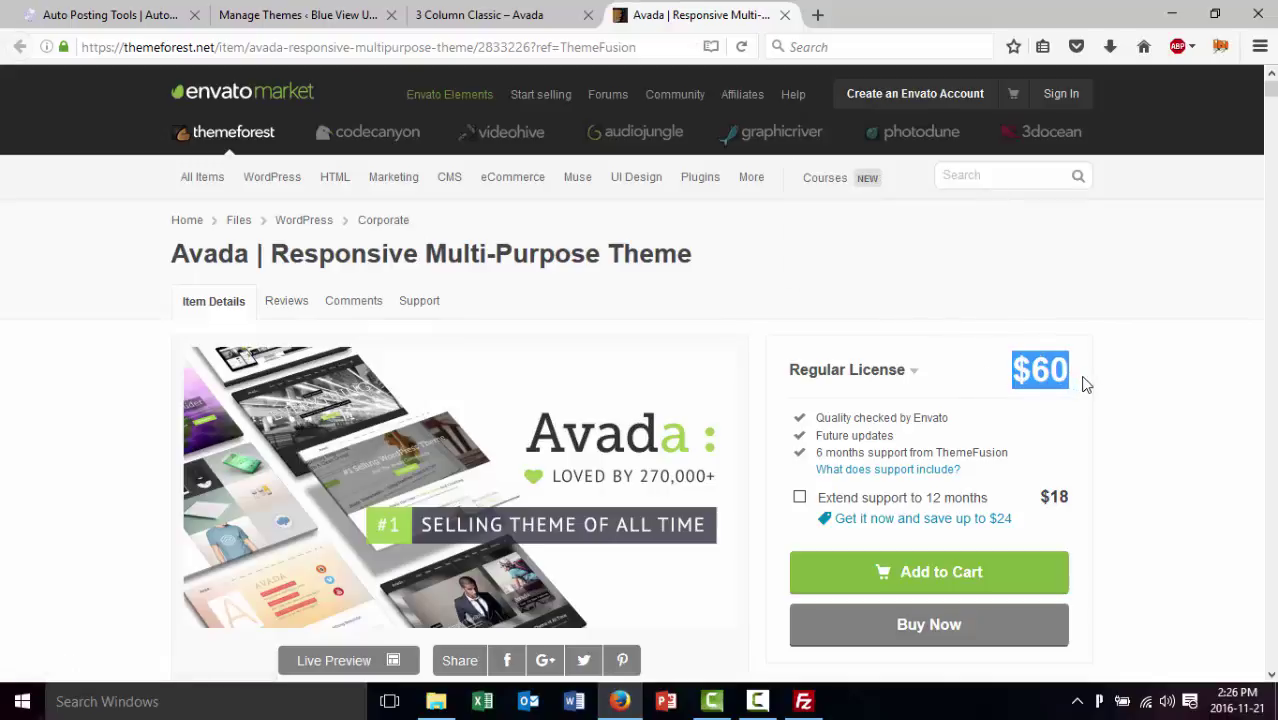
triple_click(990, 370)
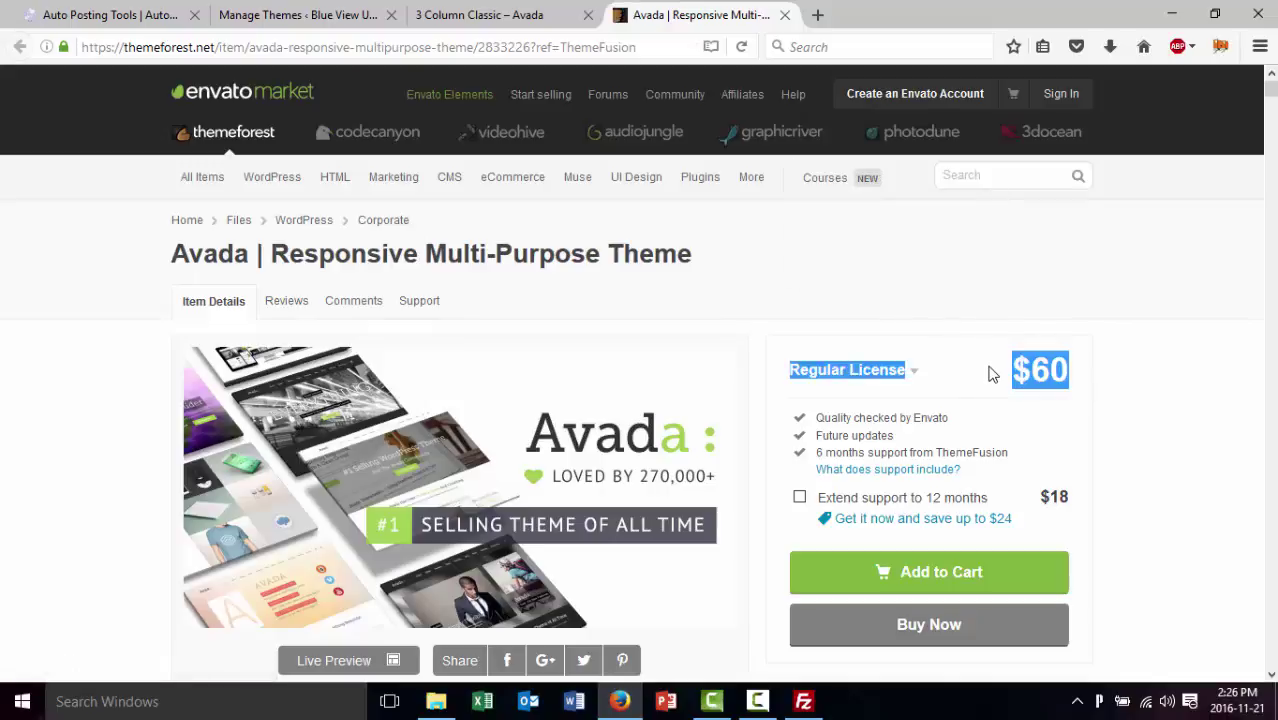
click(935, 337)
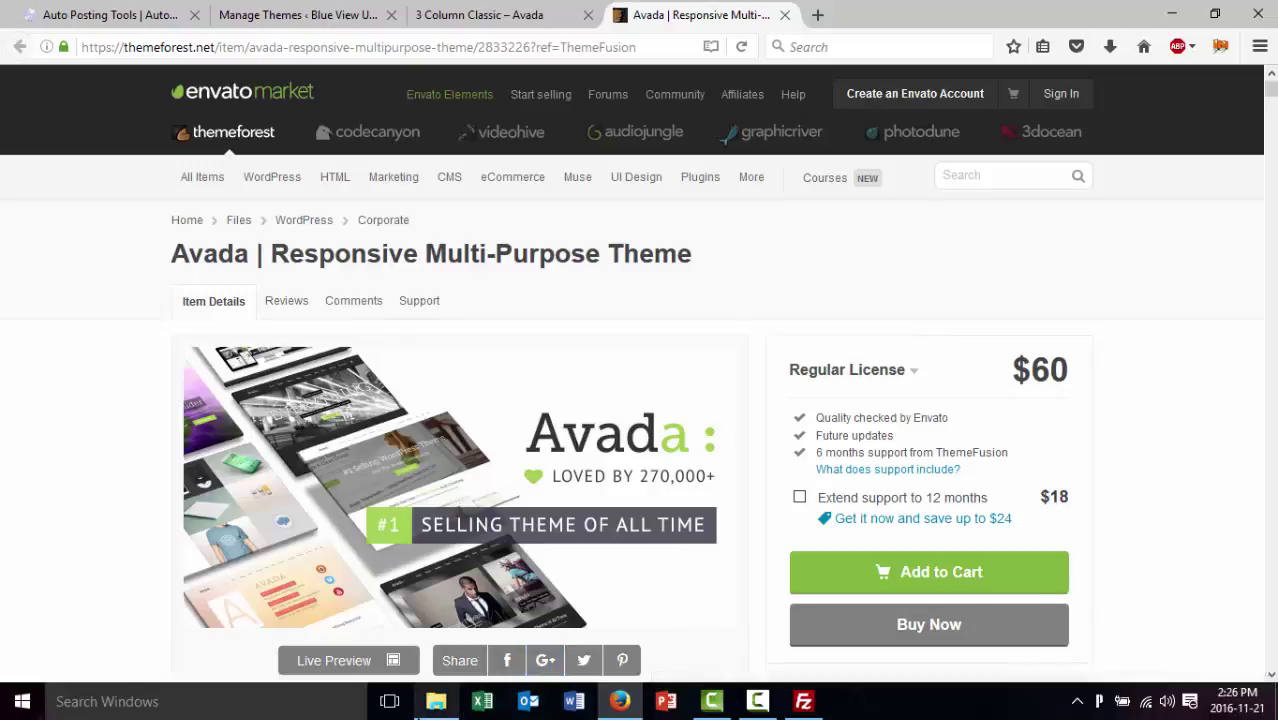
Upload the extracted Avada folder from File Explorer to the server's wp-content/themes folder in FileZilla
click(436, 701)
click(281, 264)
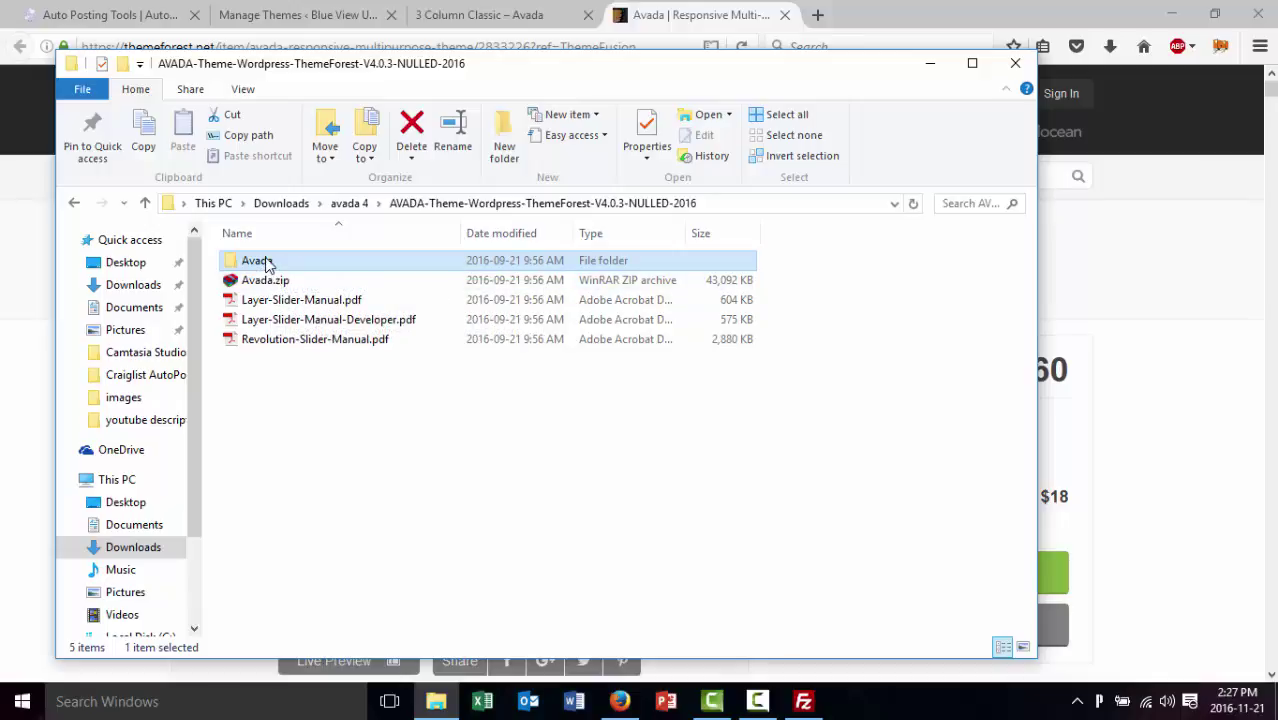
click(802, 701)
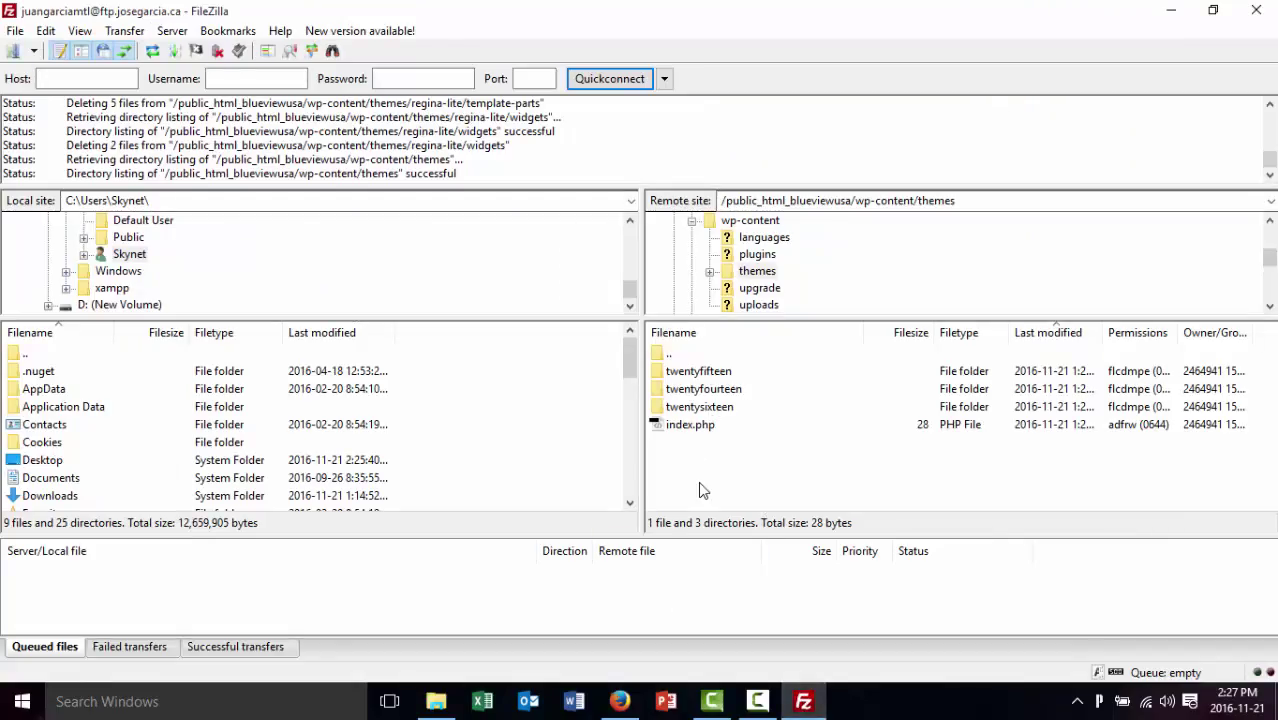
click(436, 701)
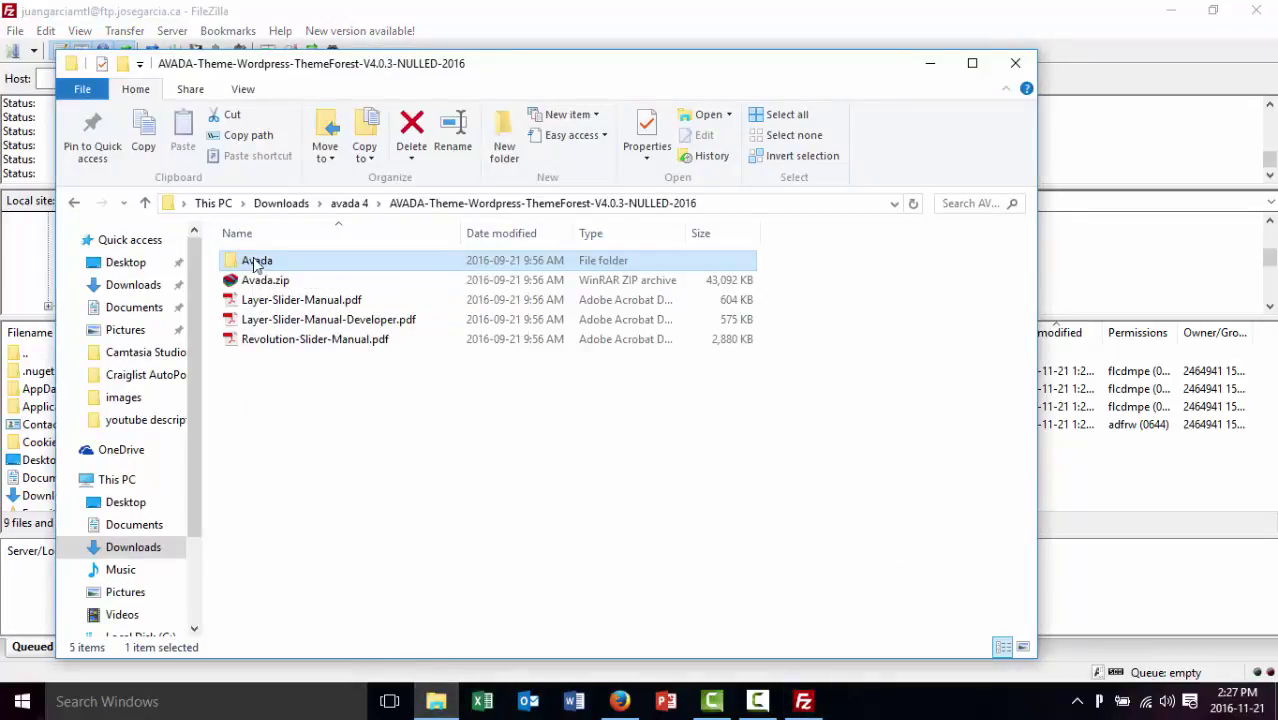
drag(256, 264, 1076, 470)
click(1110, 487)
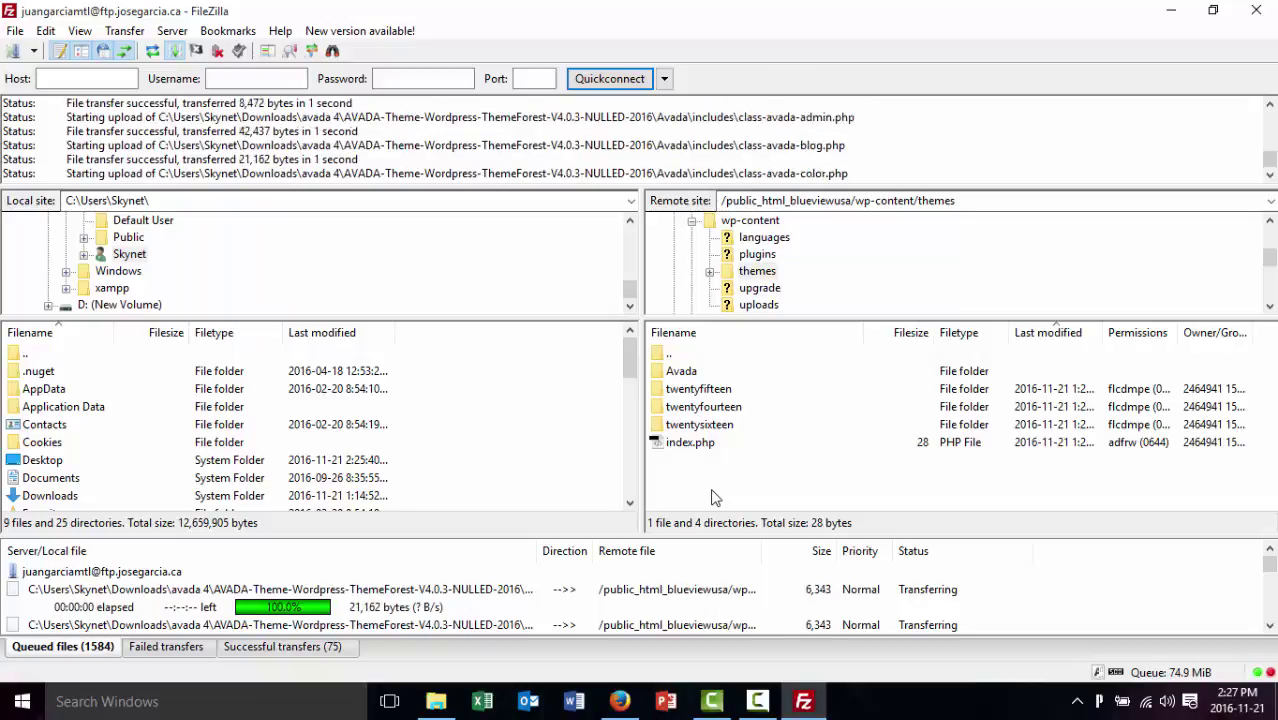
Switch to the Manage Themes page in Firefox, check the upload progress in FileZilla, and return to the themes page
click(620, 701)
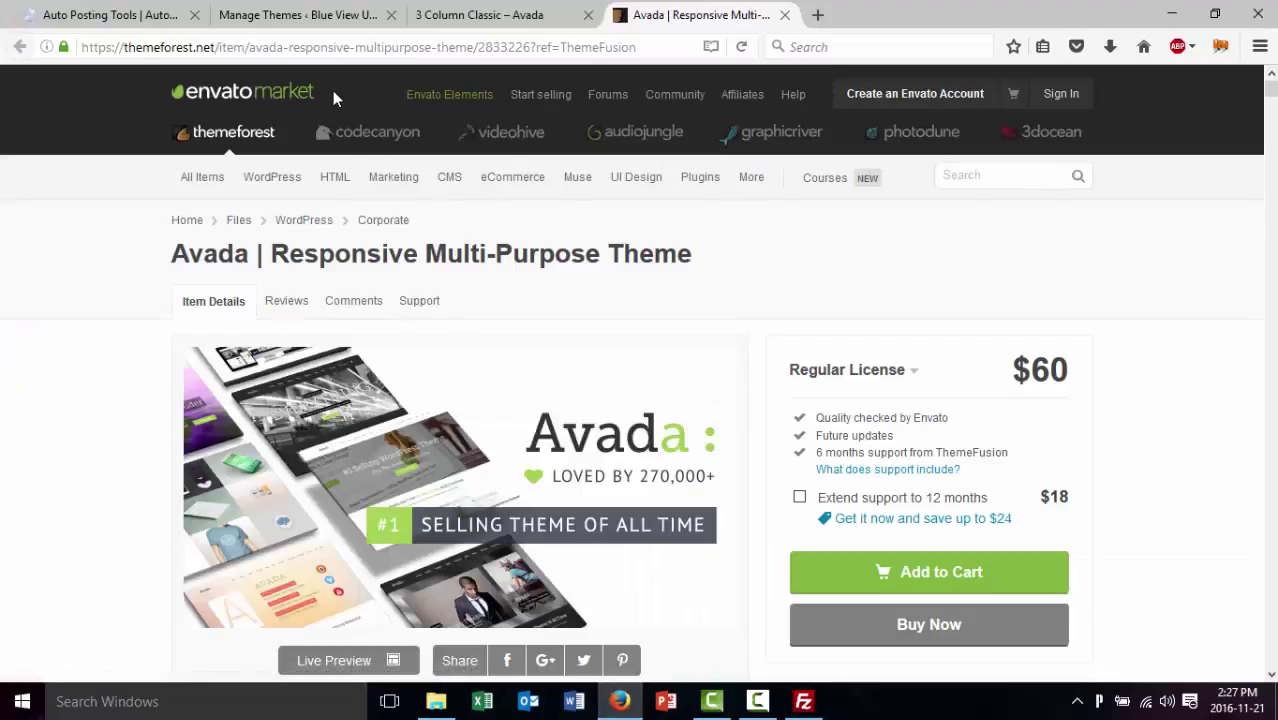
click(310, 18)
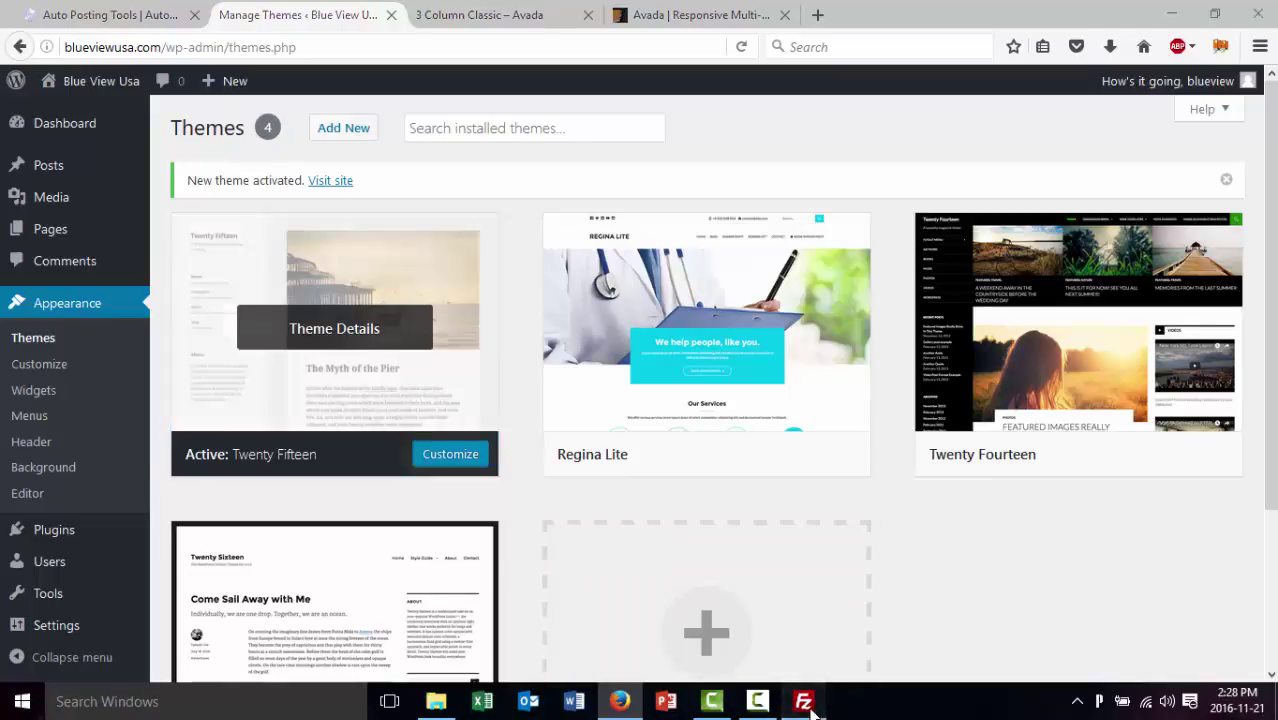
click(803, 701)
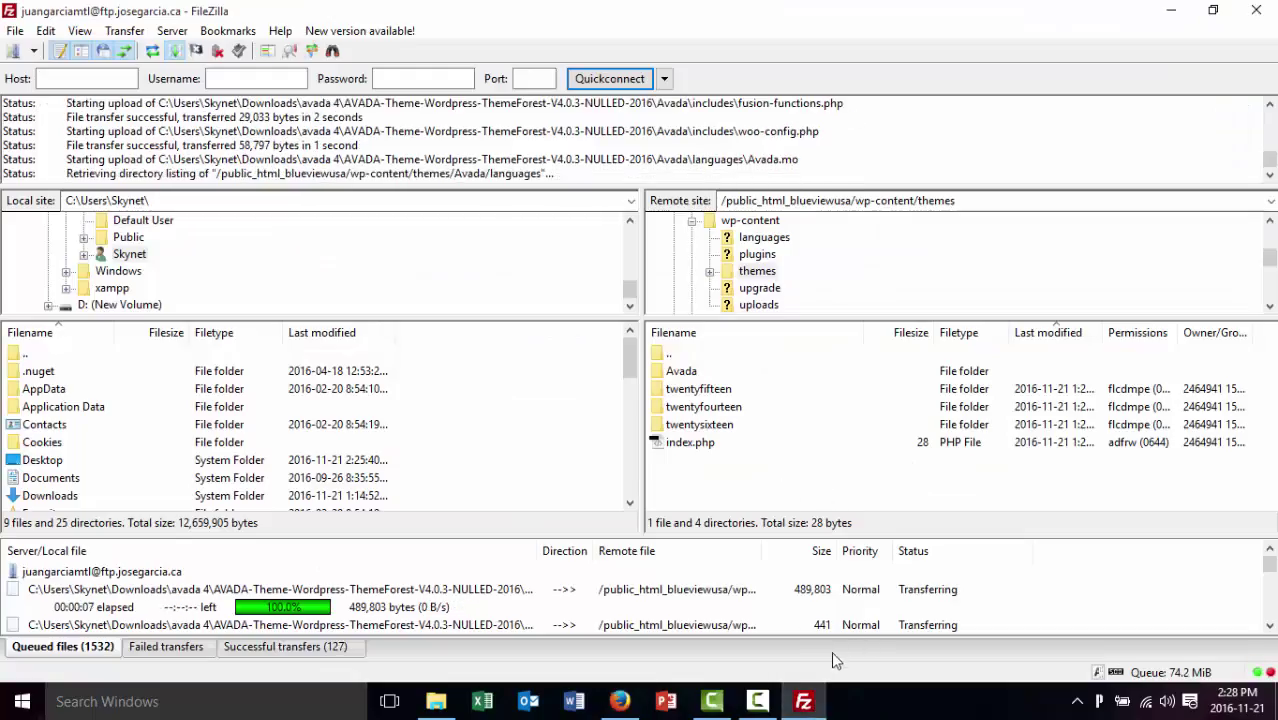
click(803, 701)
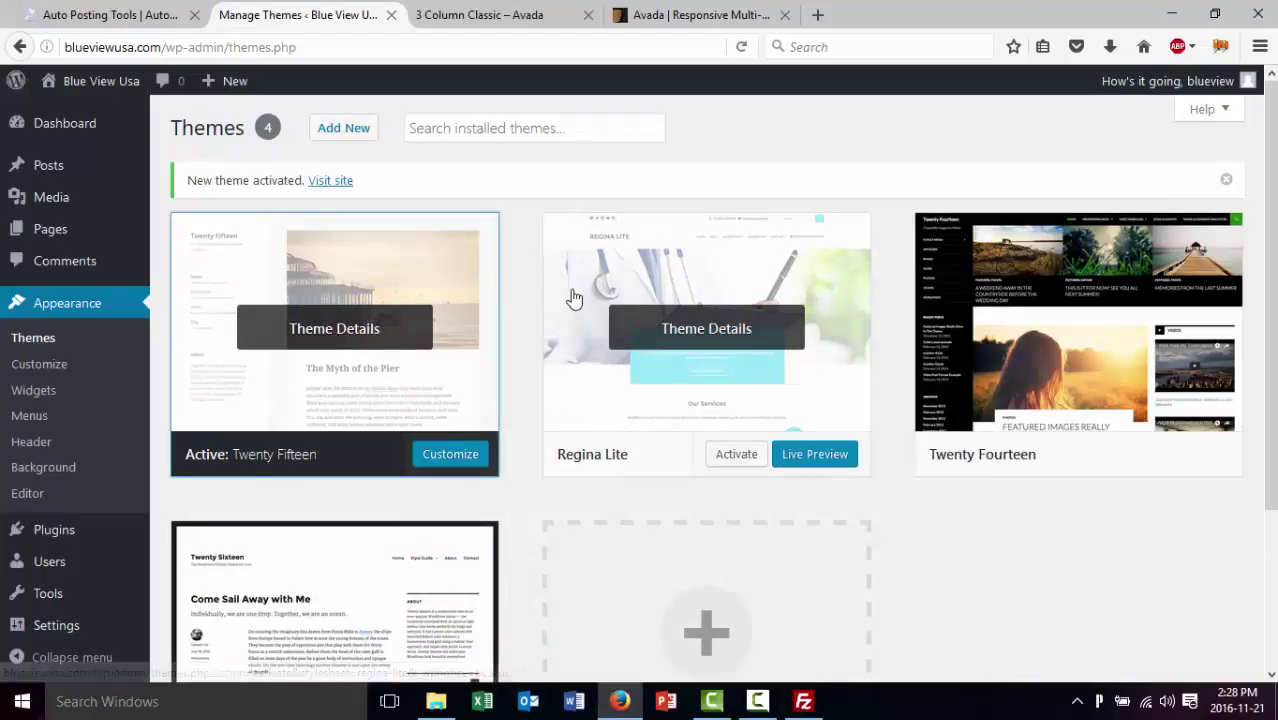
Look over the Auto Posting Tools homepage and return to the Avada demo's 3 Column Classic page
click(141, 5)
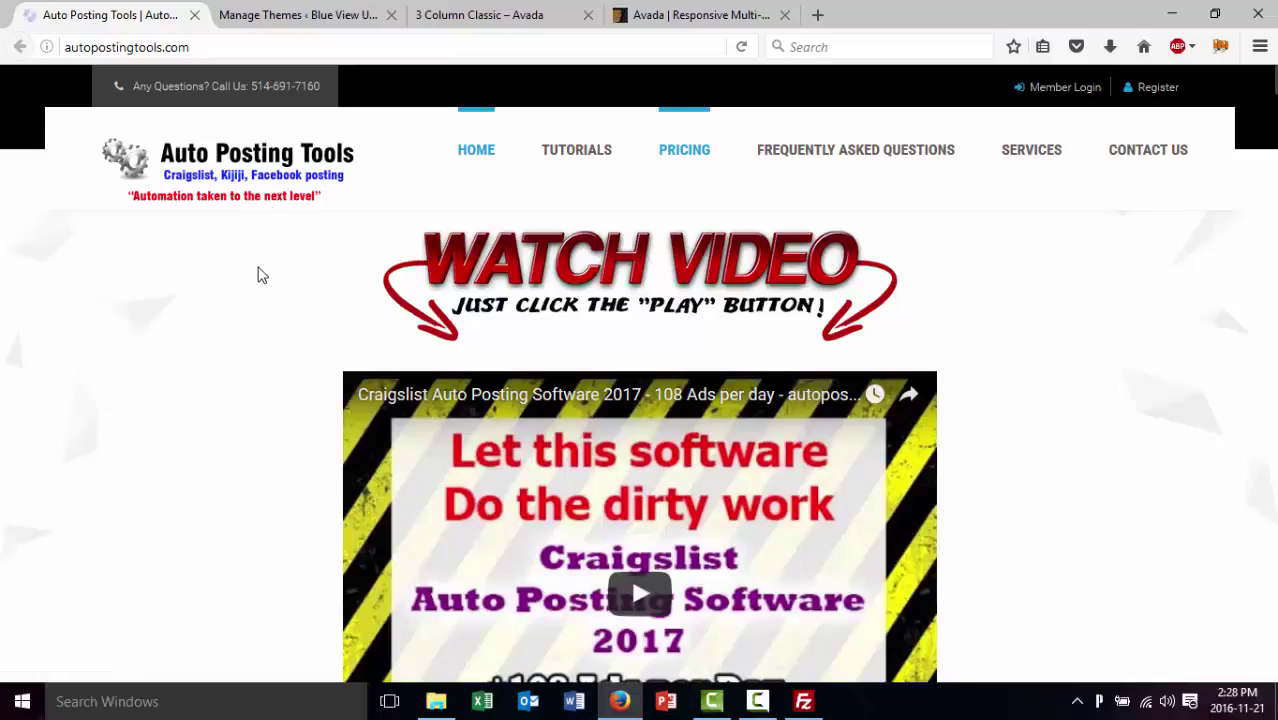
scroll(257, 271, down, 5)
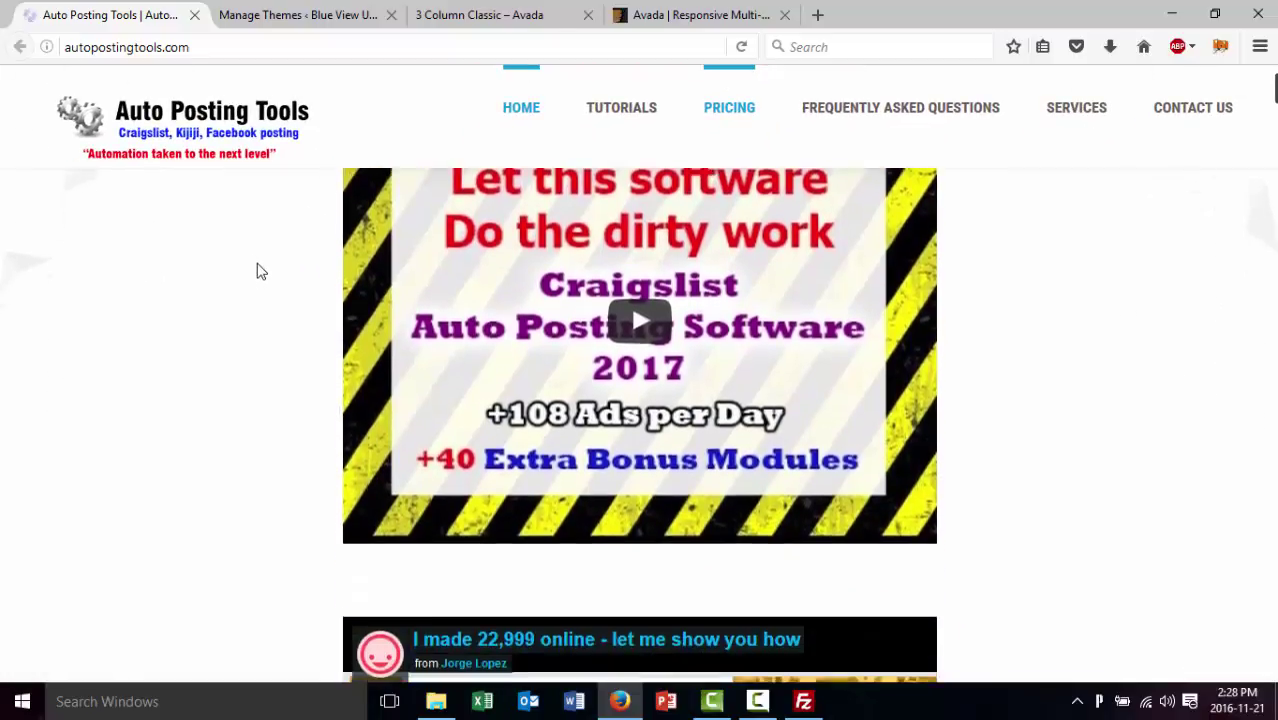
scroll(257, 271, up, 5)
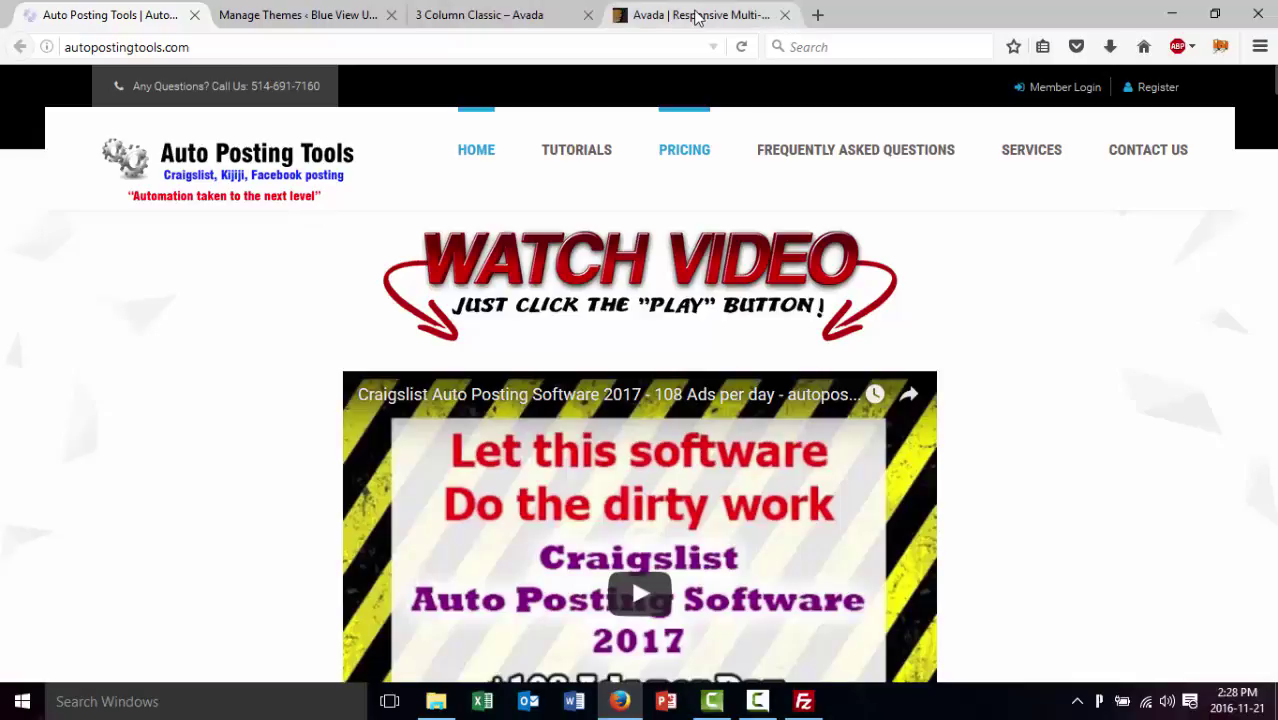
click(692, 15)
click(528, 15)
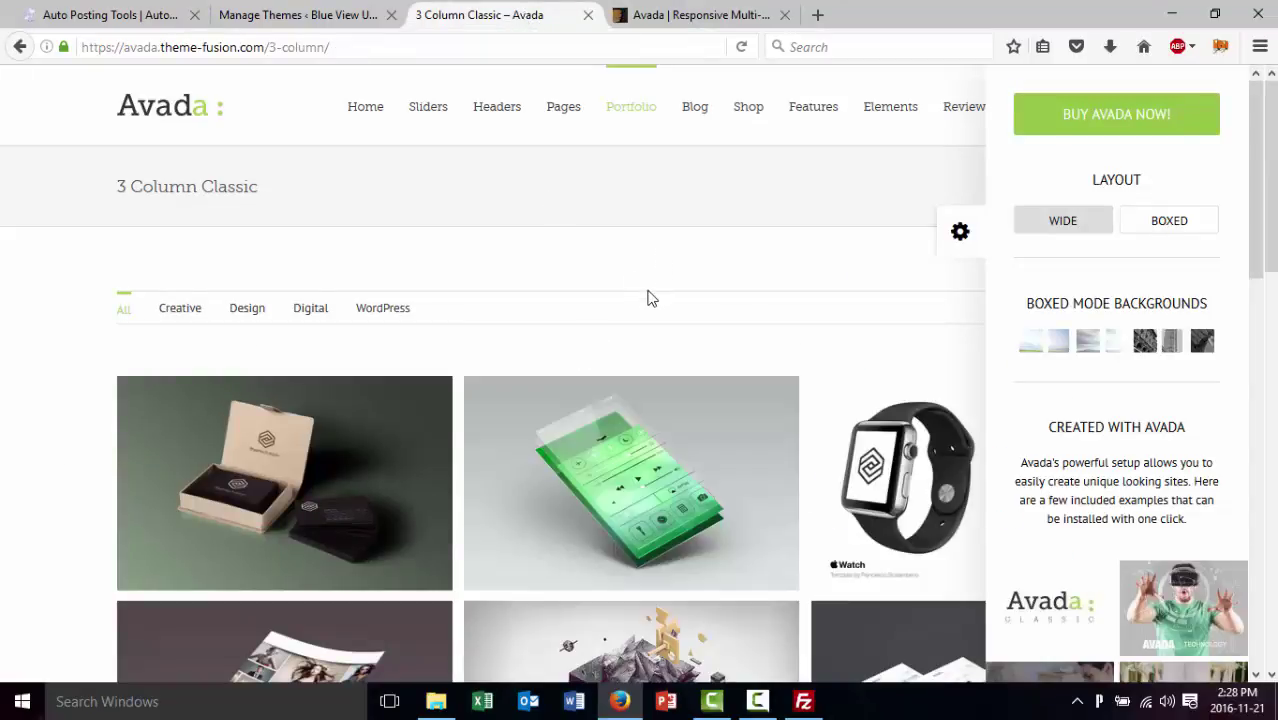
Filter the 3 Column Classic portfolio by Creative, Design, Digital and WordPress in turn
scroll(647, 298, down, 2)
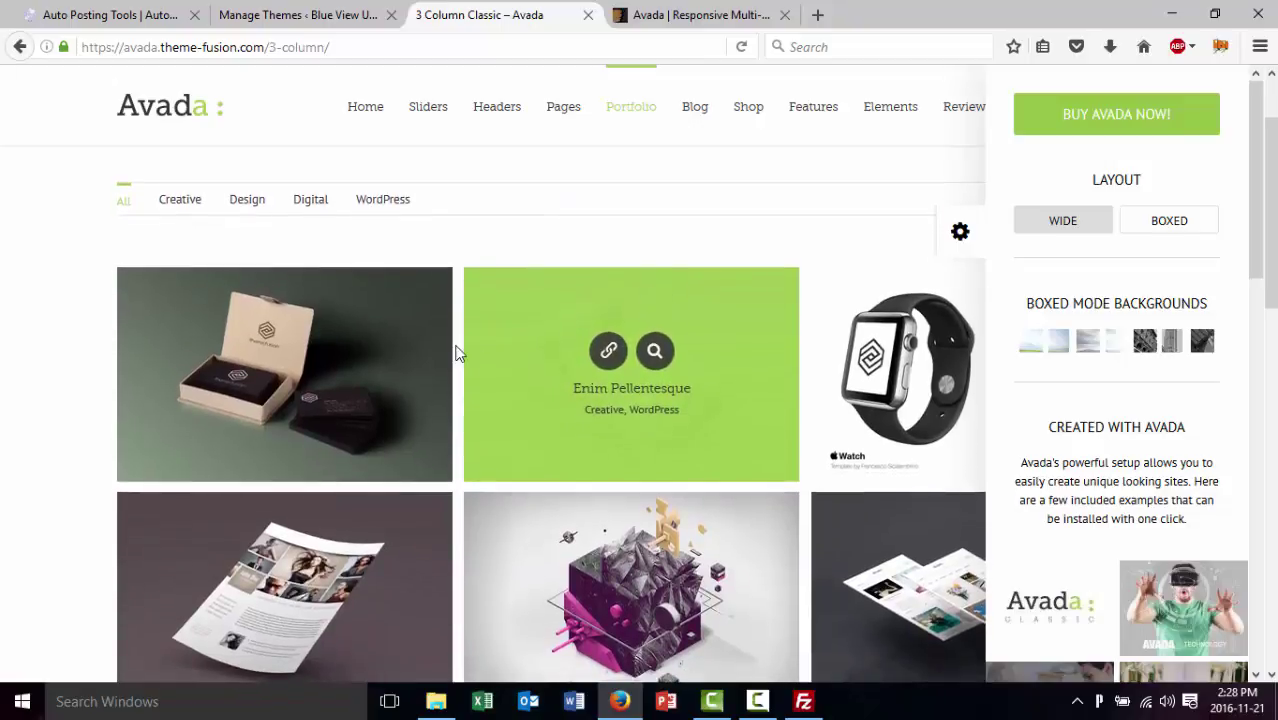
click(182, 206)
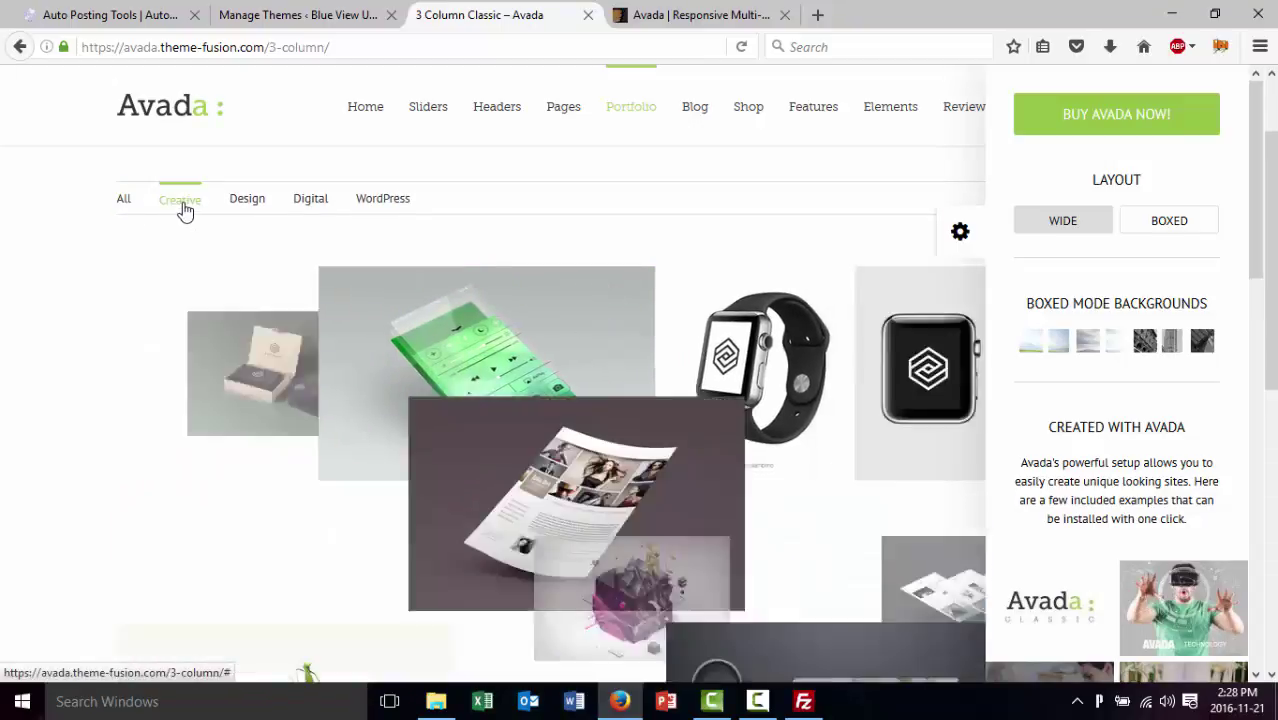
click(248, 203)
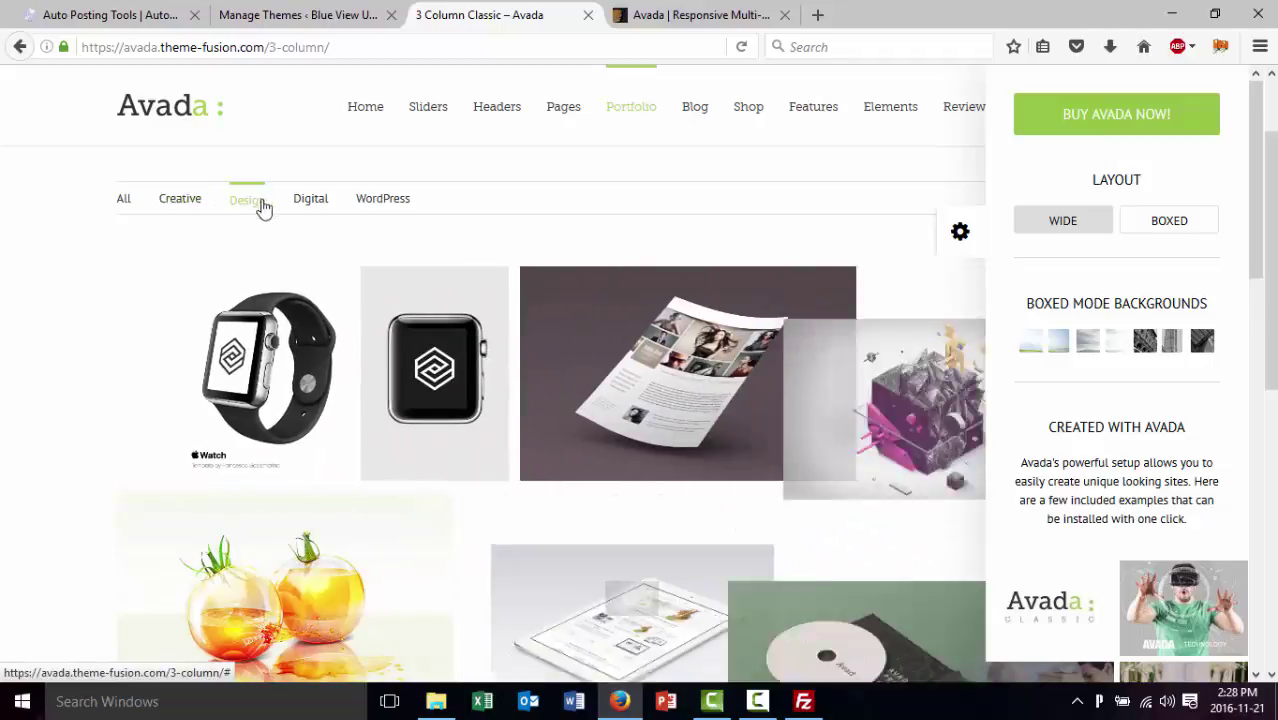
click(310, 205)
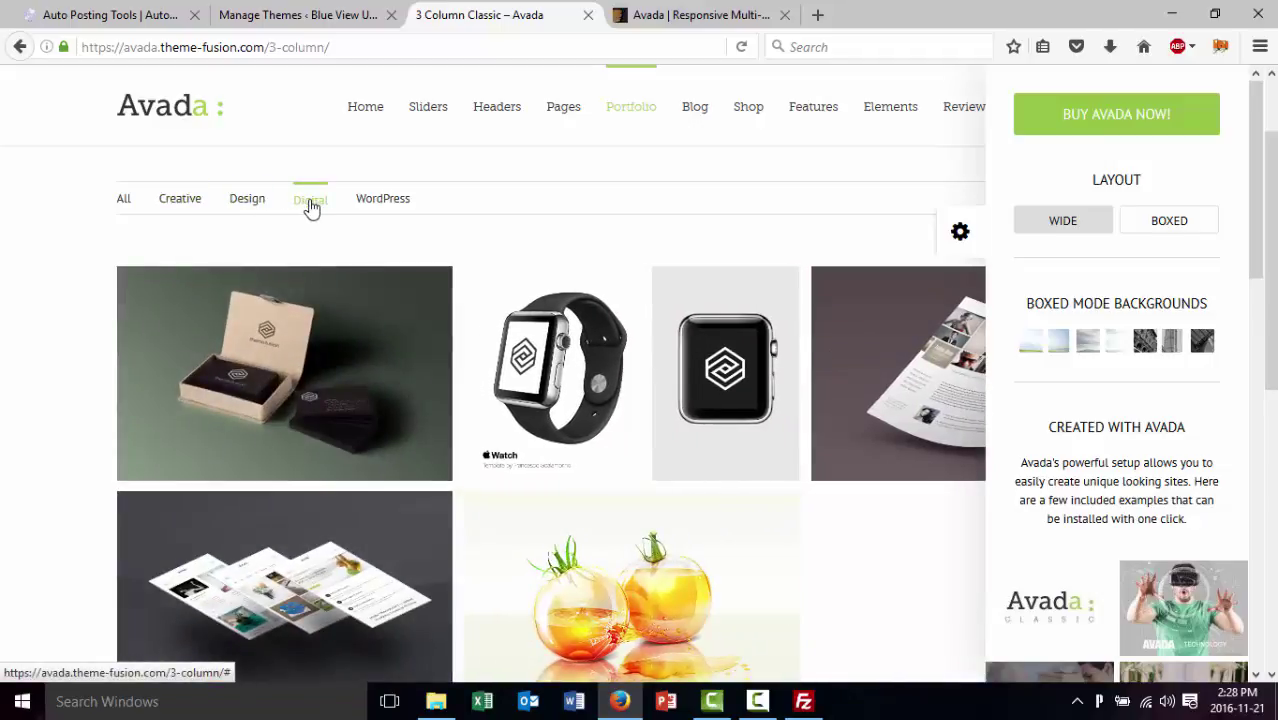
click(365, 205)
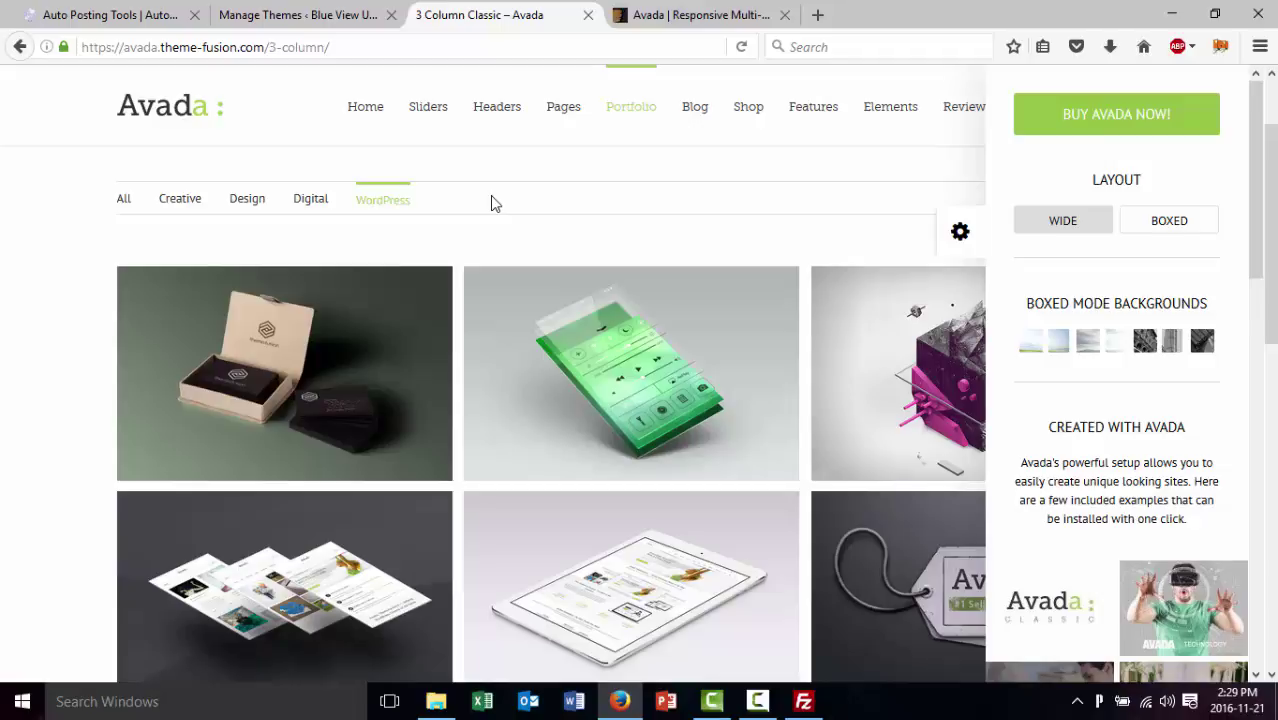
mouse_move(579, 315)
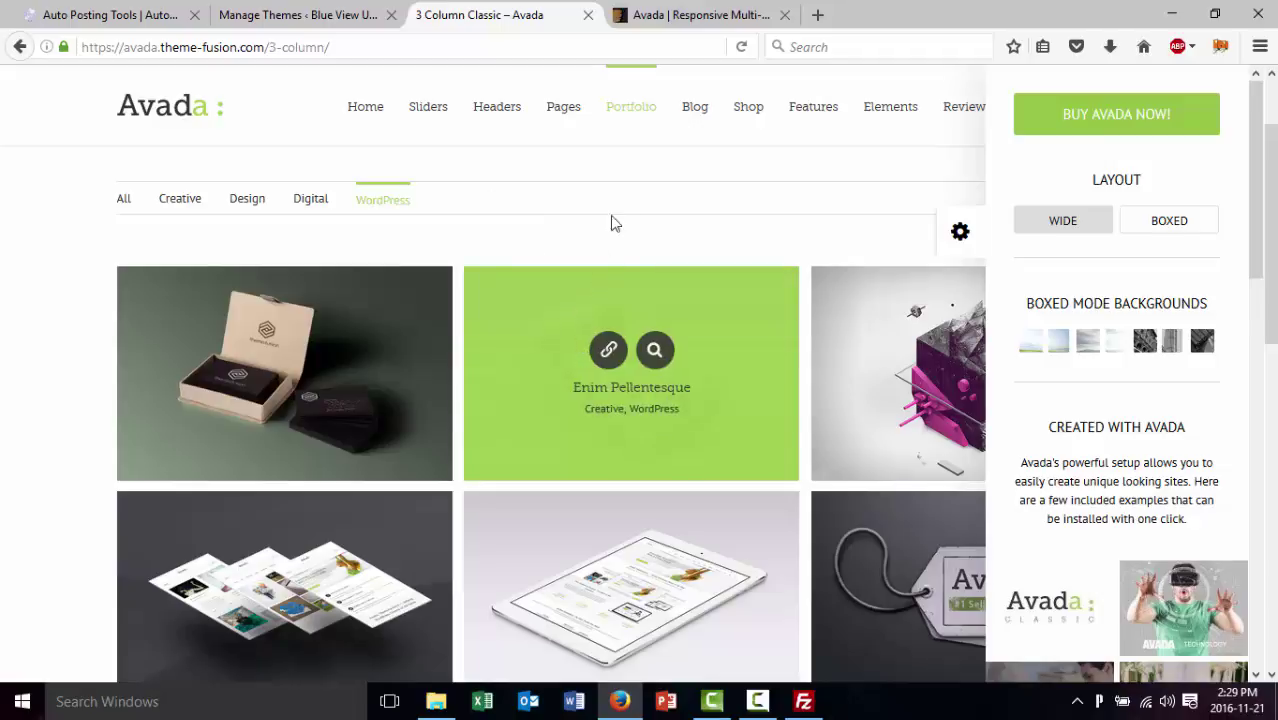
Open the Avada demo's Shop page and look through its WooCommerce demos, design integration, product pages and checkout sections
mouse_move(697, 118)
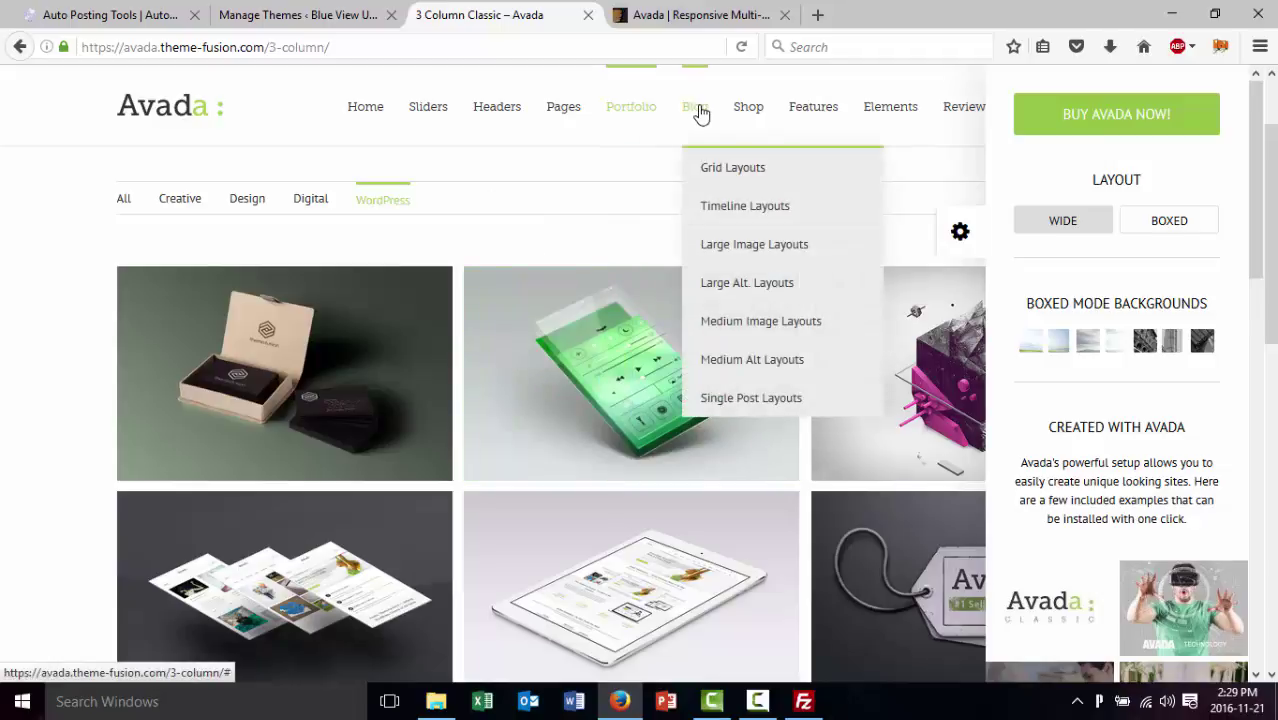
click(748, 108)
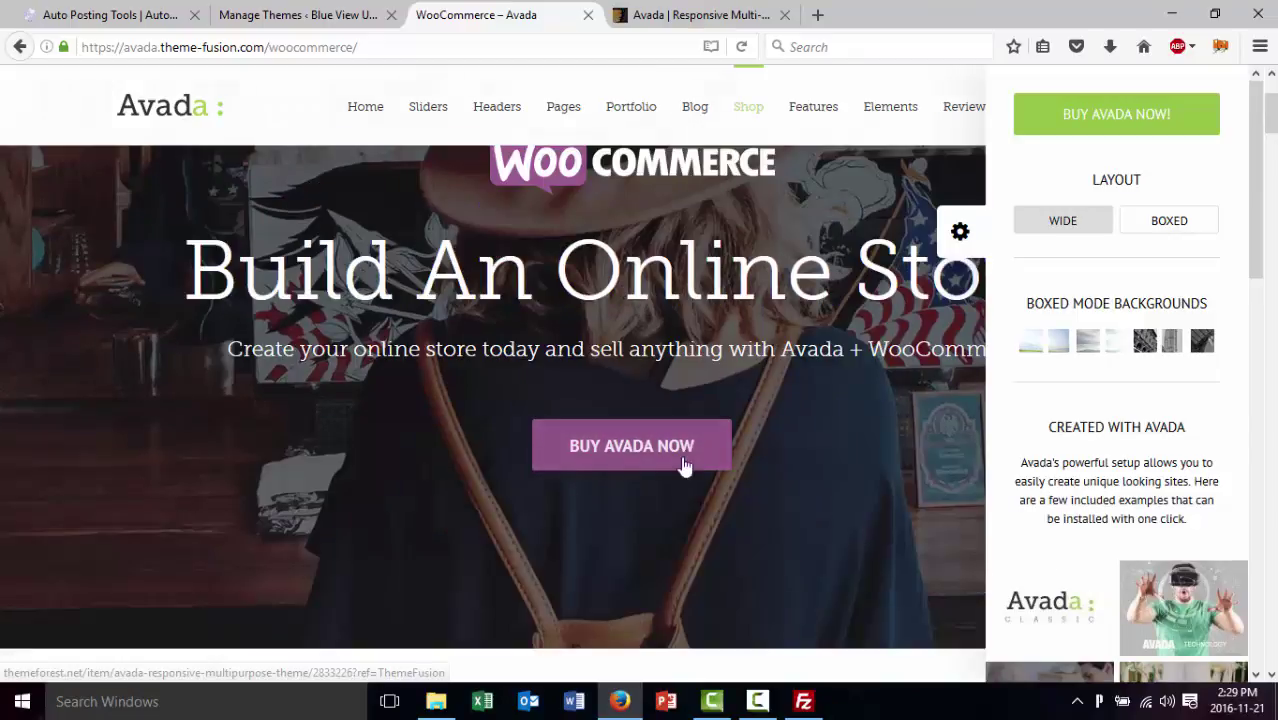
scroll(684, 465, down, 10)
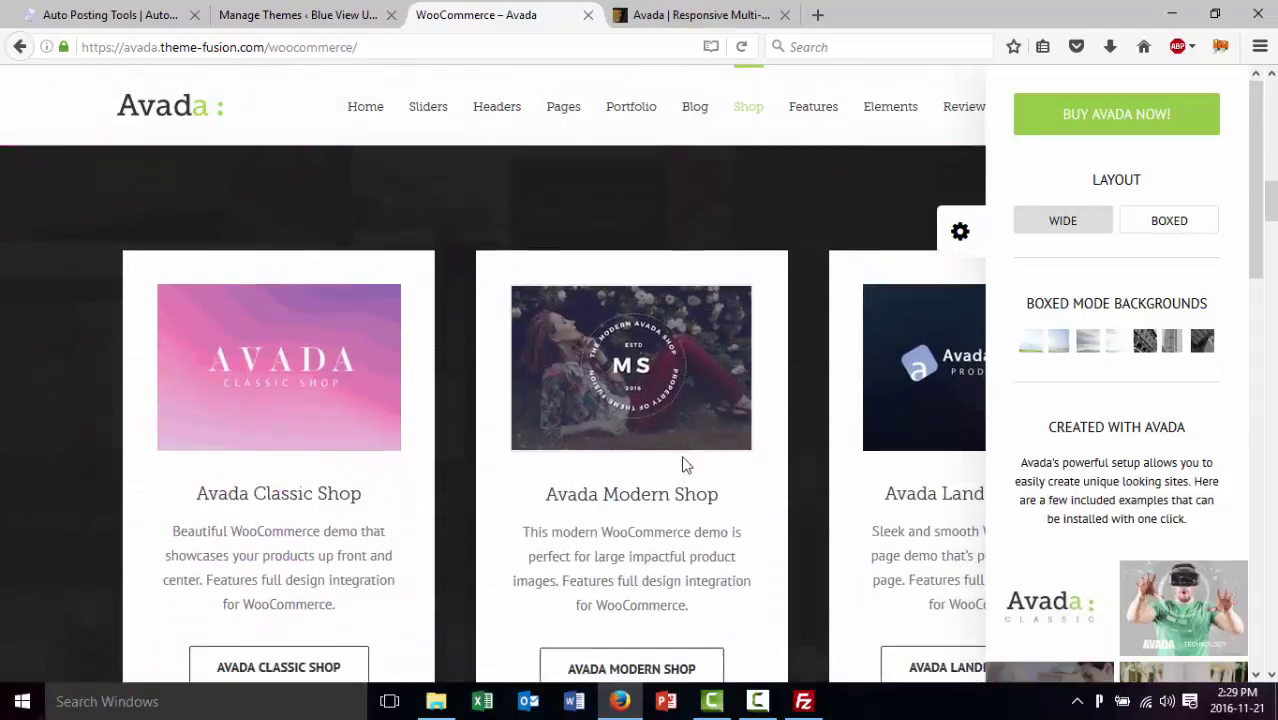
scroll(684, 465, down, 7)
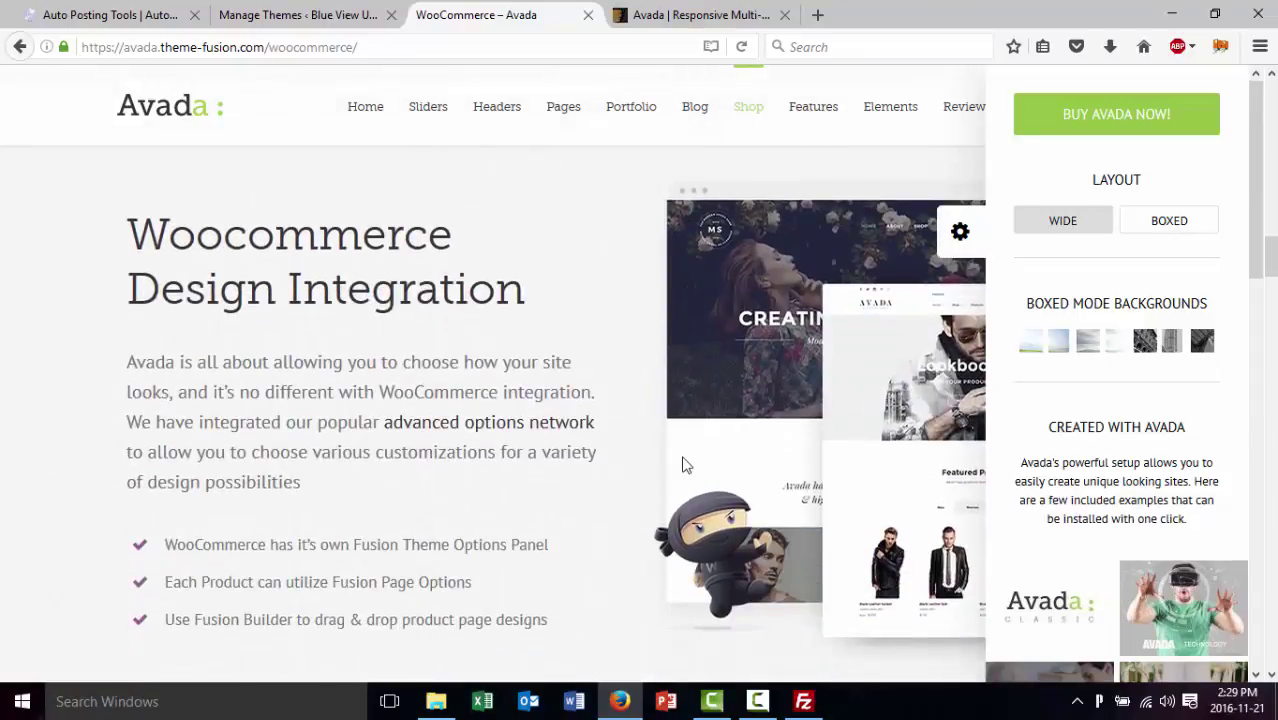
scroll(684, 465, down, 4)
scroll(568, 474, down, 8)
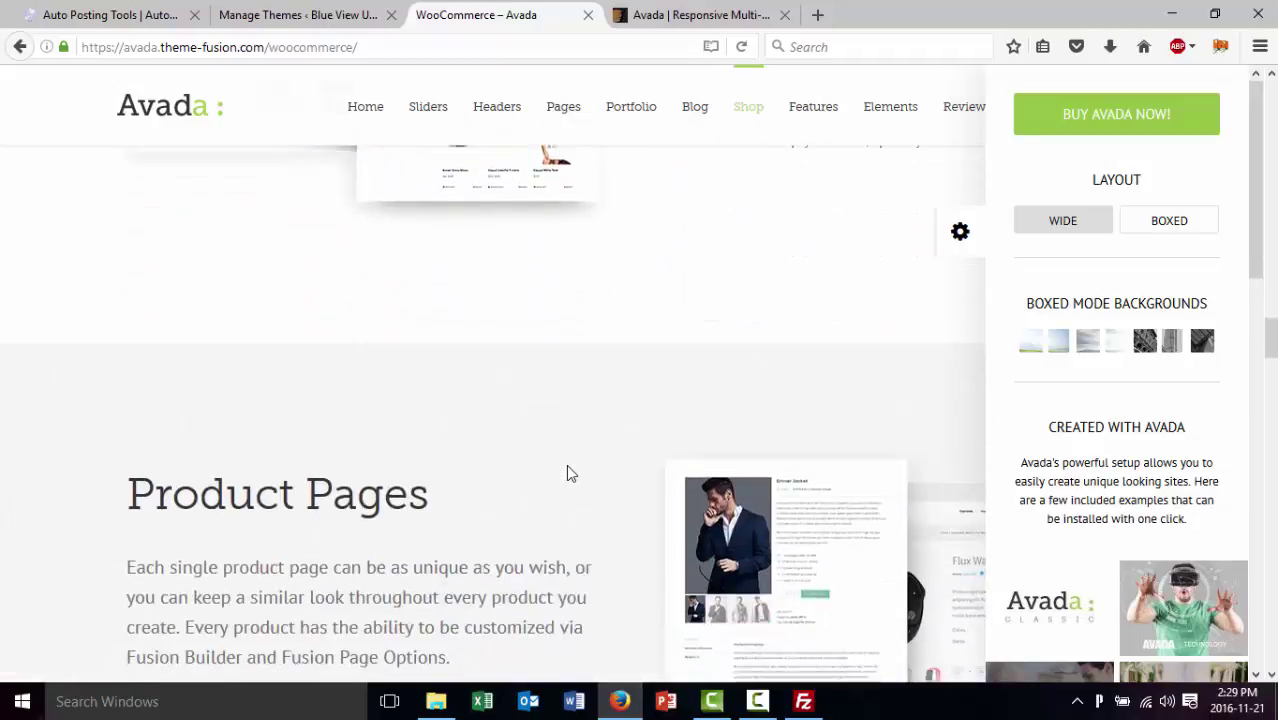
scroll(568, 474, down, 8)
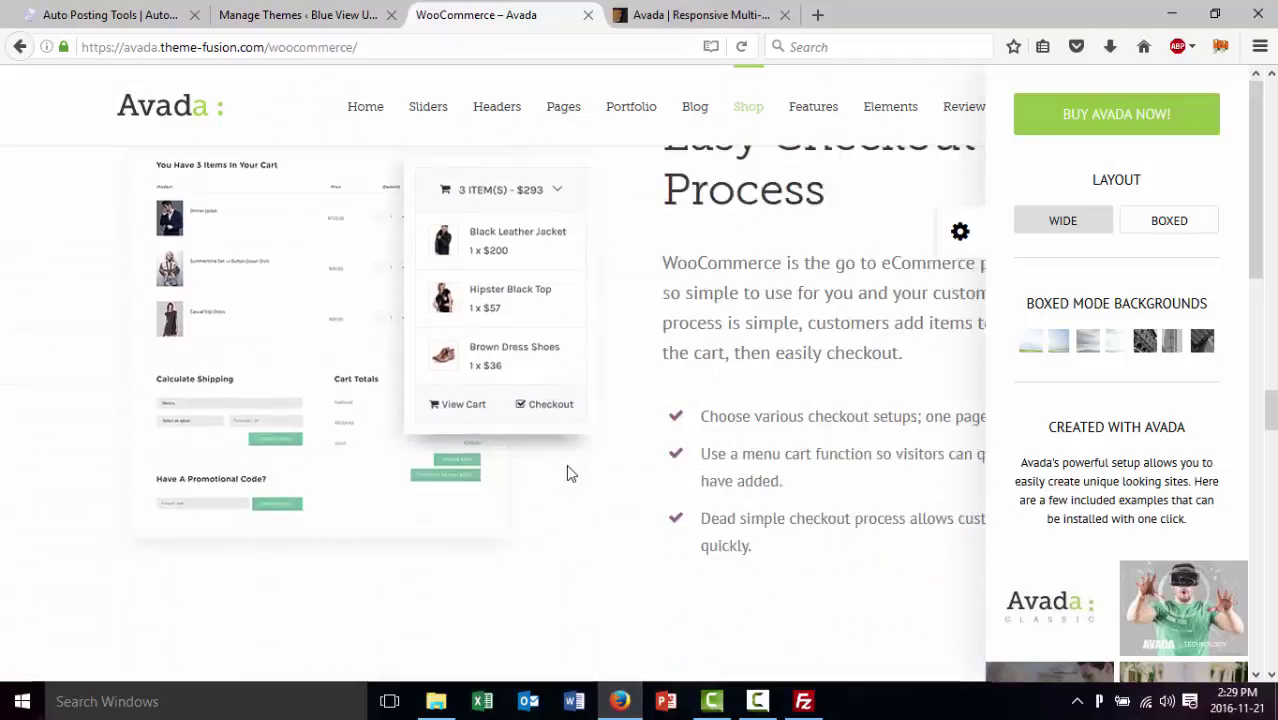
scroll(568, 472, down, 2)
scroll(568, 472, up, 3)
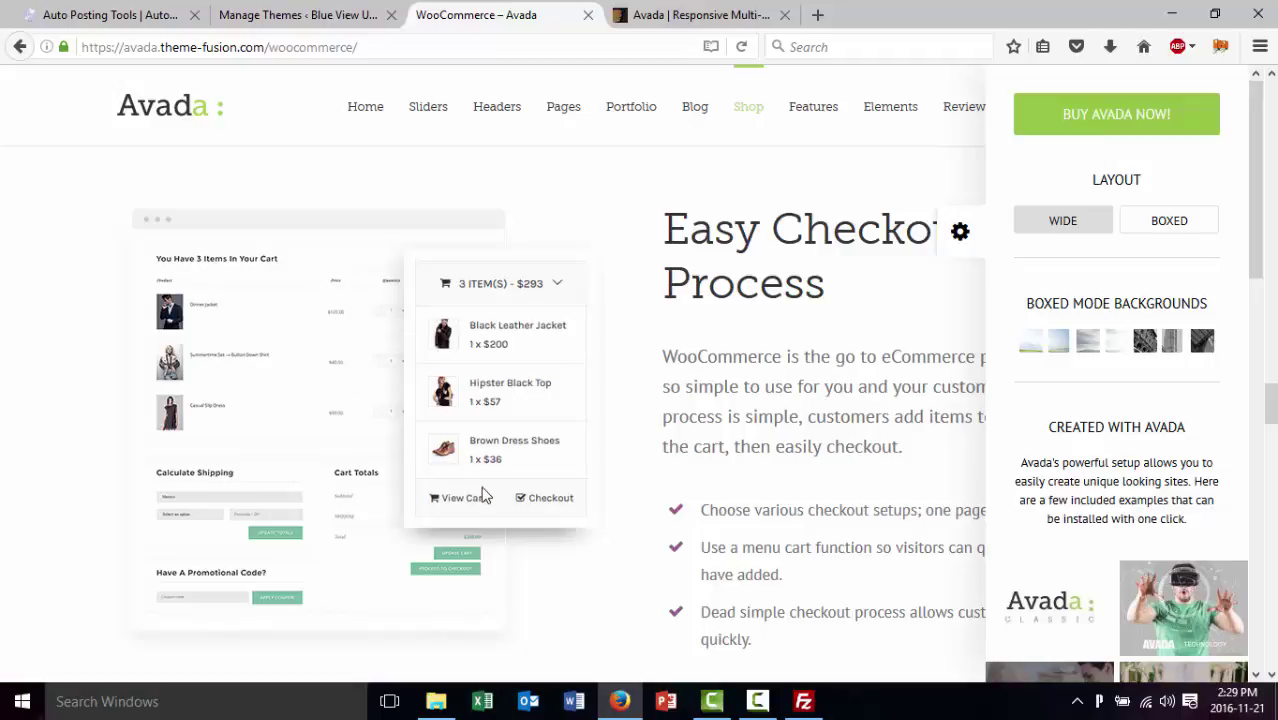
scroll(651, 390, up, 5)
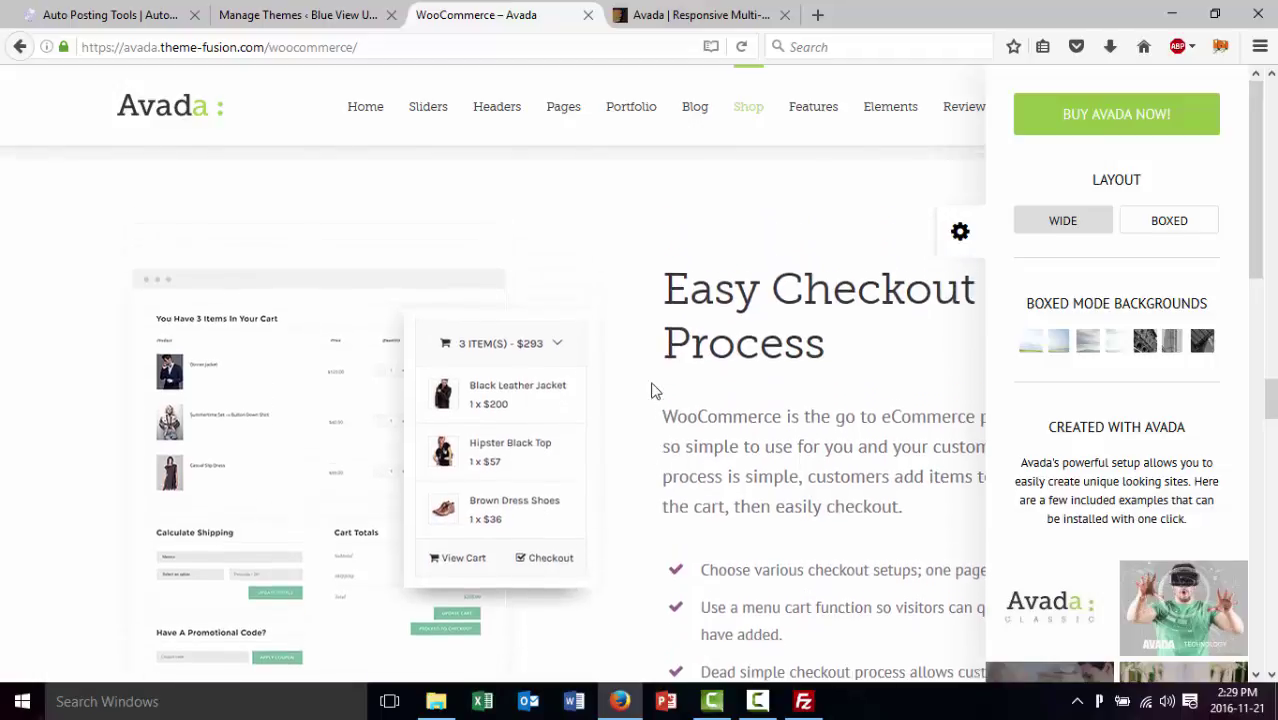
scroll(651, 390, up, 10)
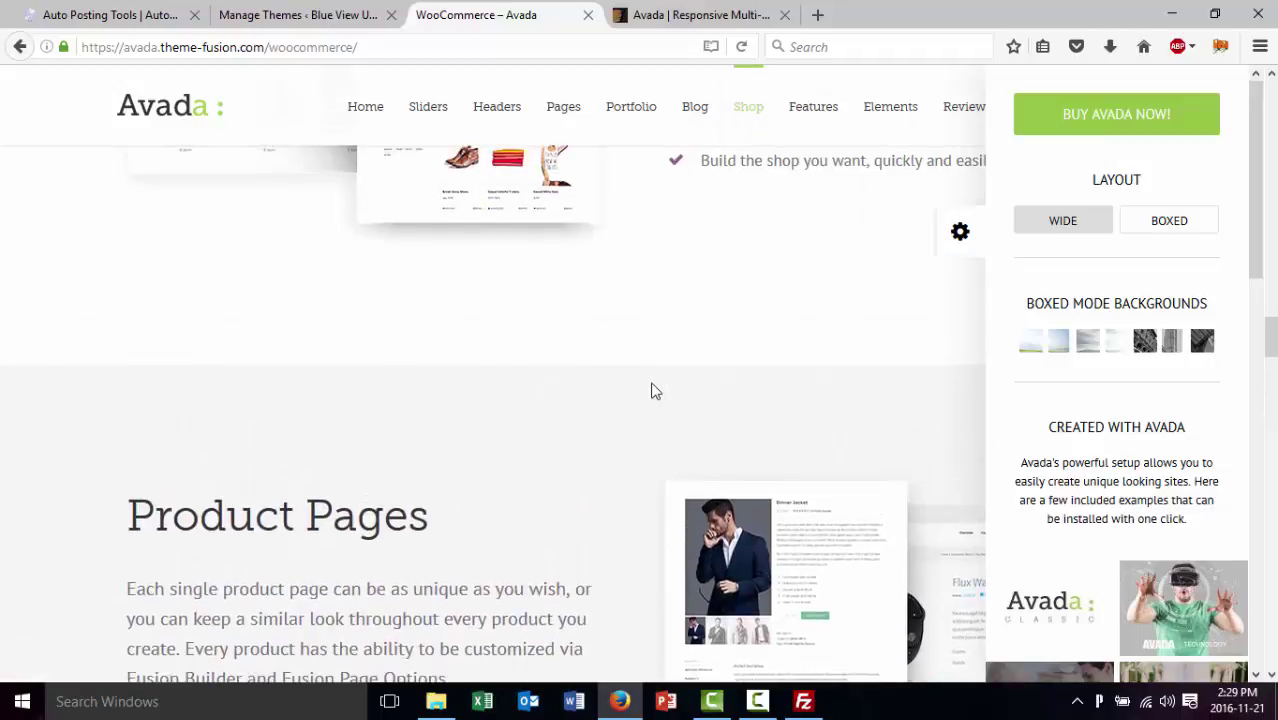
scroll(651, 390, up, 10)
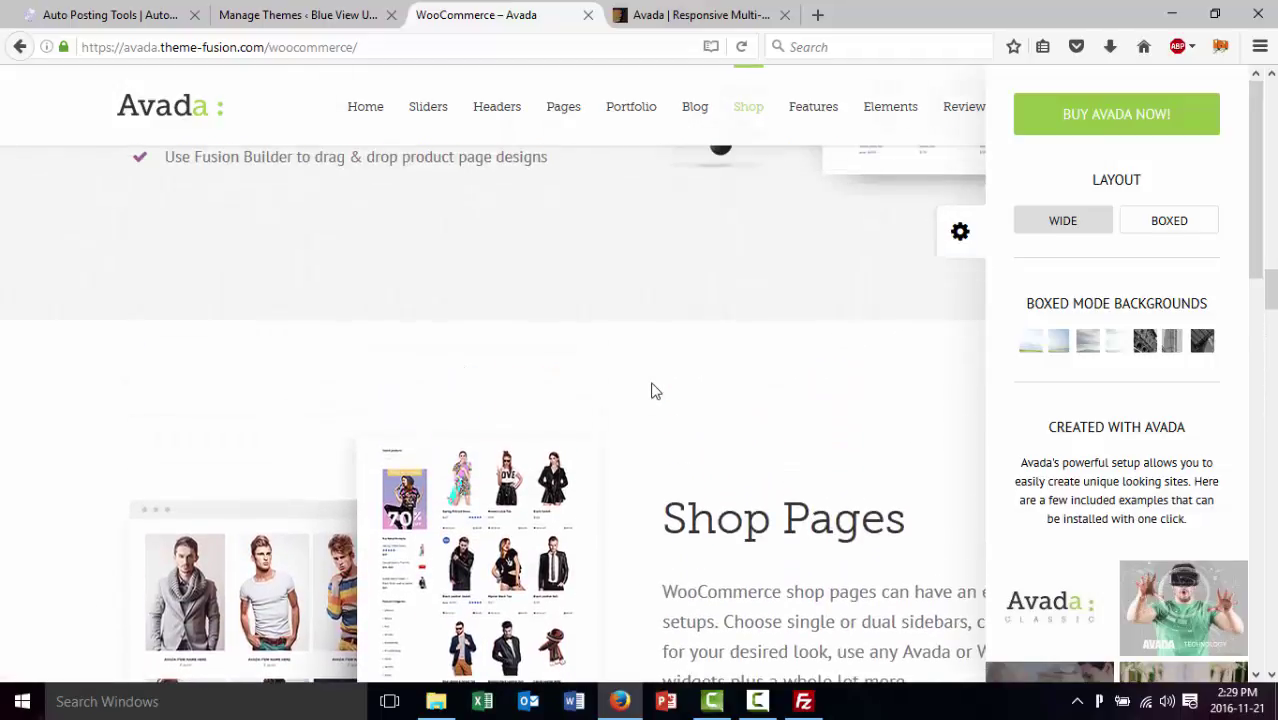
scroll(651, 390, up, 12)
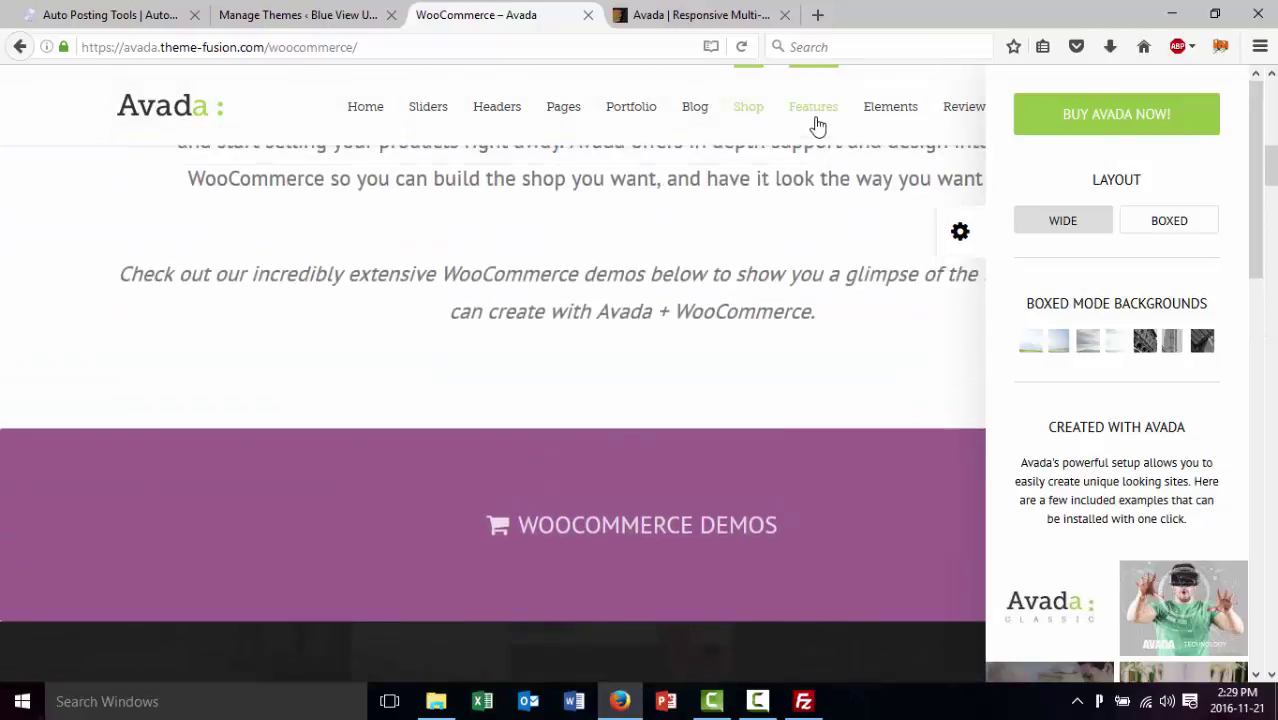
Look over the demo's Features and Elements lists and open the Modal Popup element page
mouse_move(819, 121)
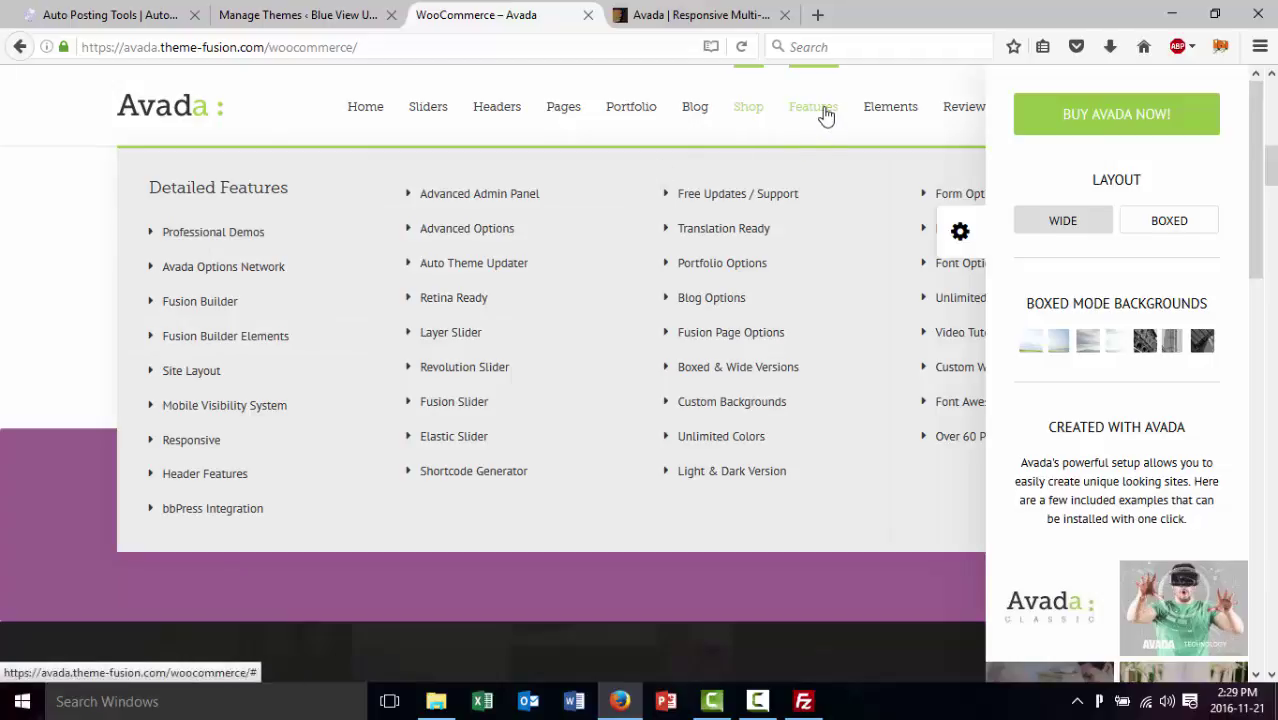
click(890, 110)
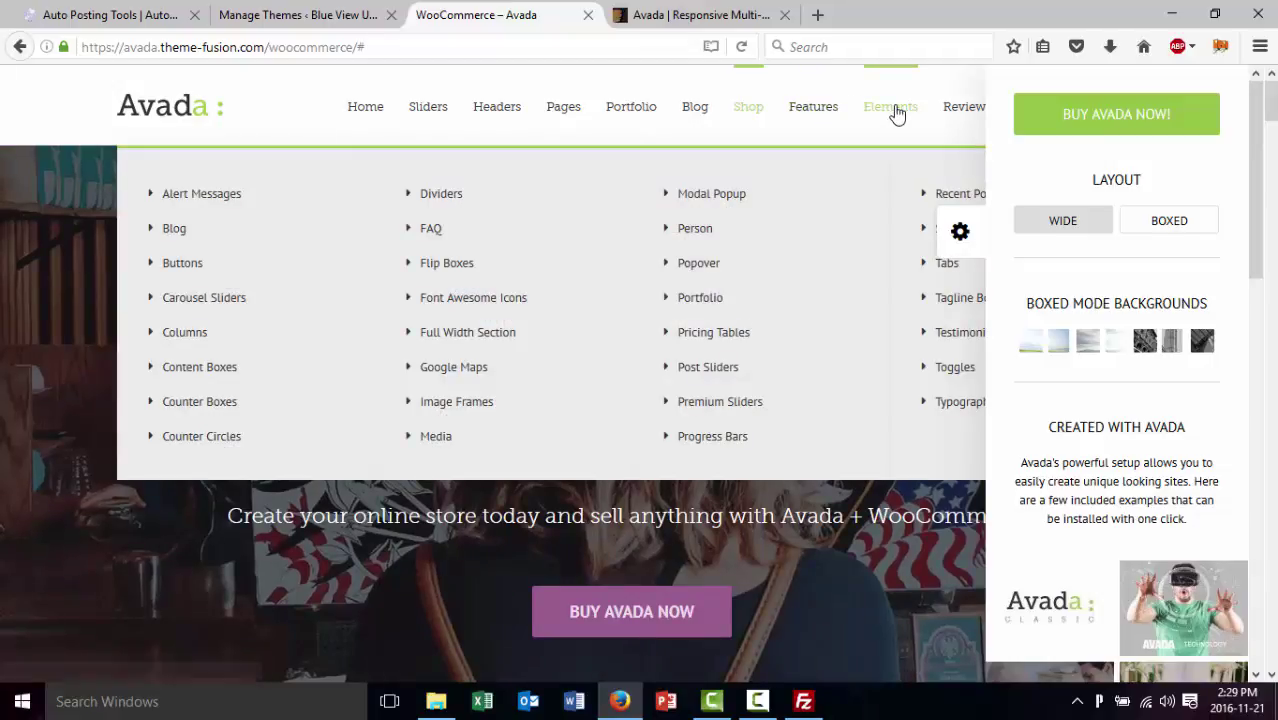
click(714, 201)
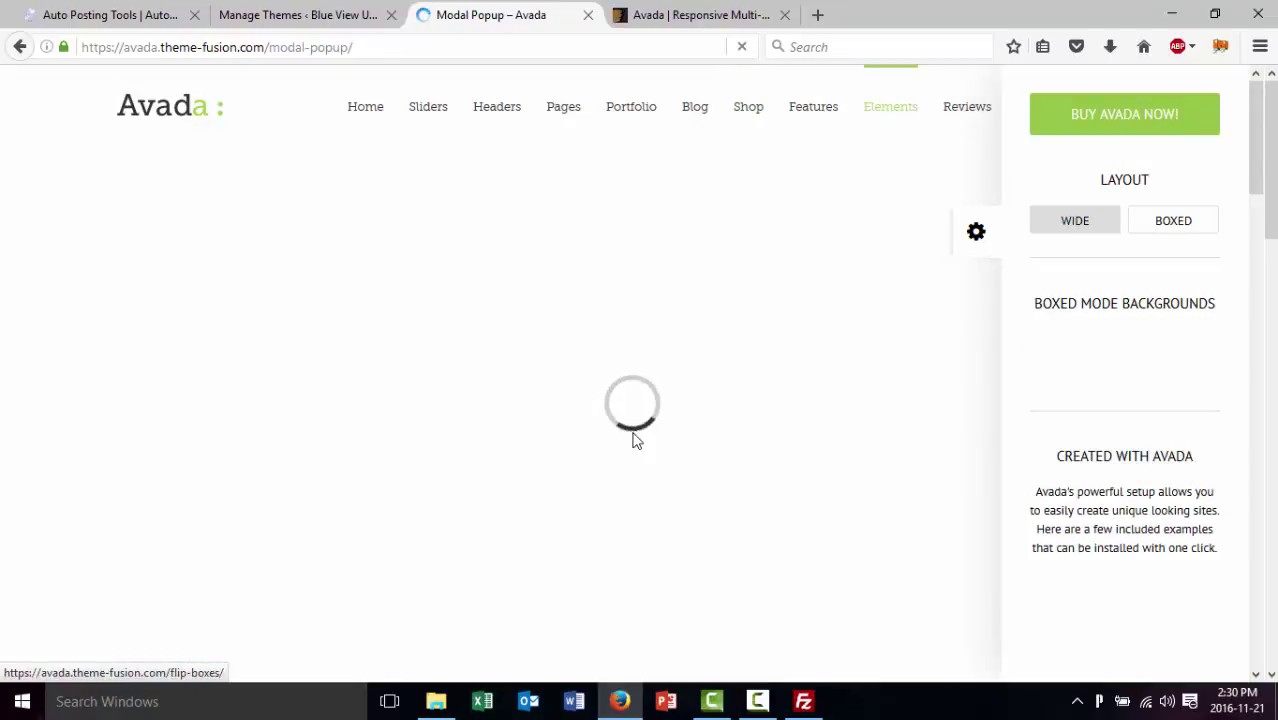
Hide the demo's layout options and look over the Demos, Reviews and New entries of the site navigation
click(978, 234)
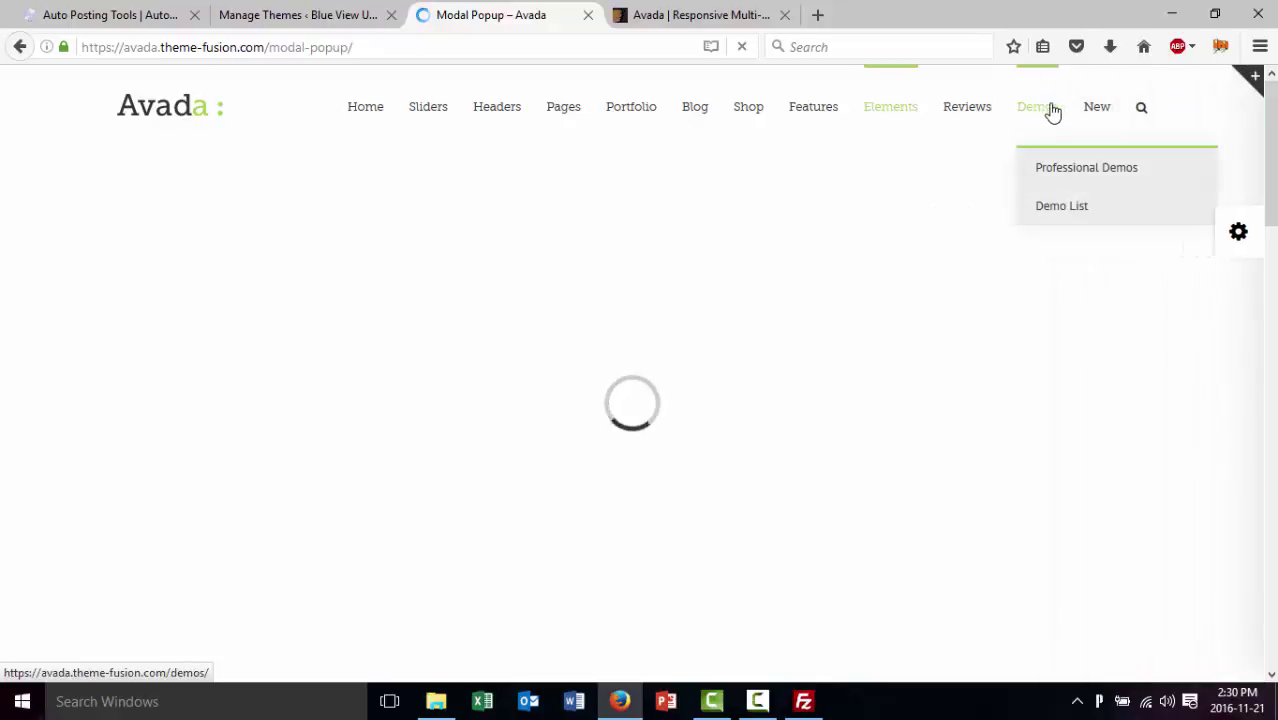
mouse_move(967, 117)
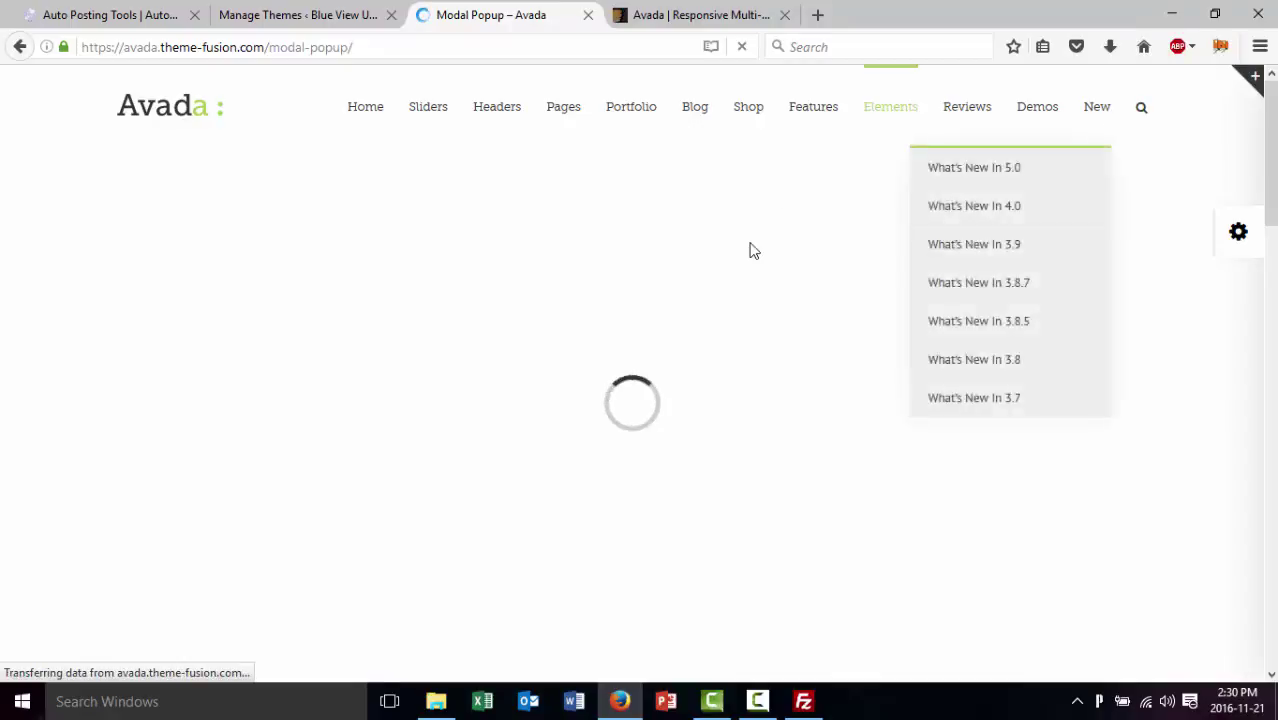
mouse_move(1097, 112)
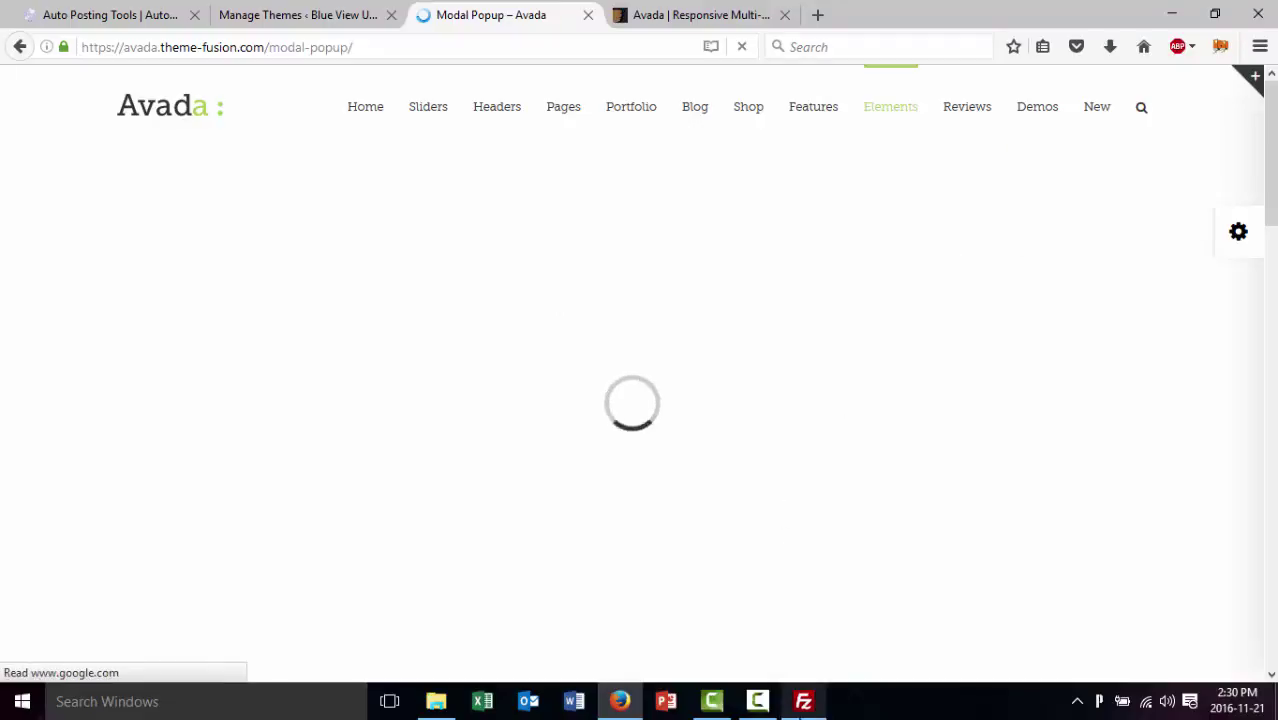
Check the Avada upload progress in FileZilla and return to the Modal Popup page in Firefox
click(803, 701)
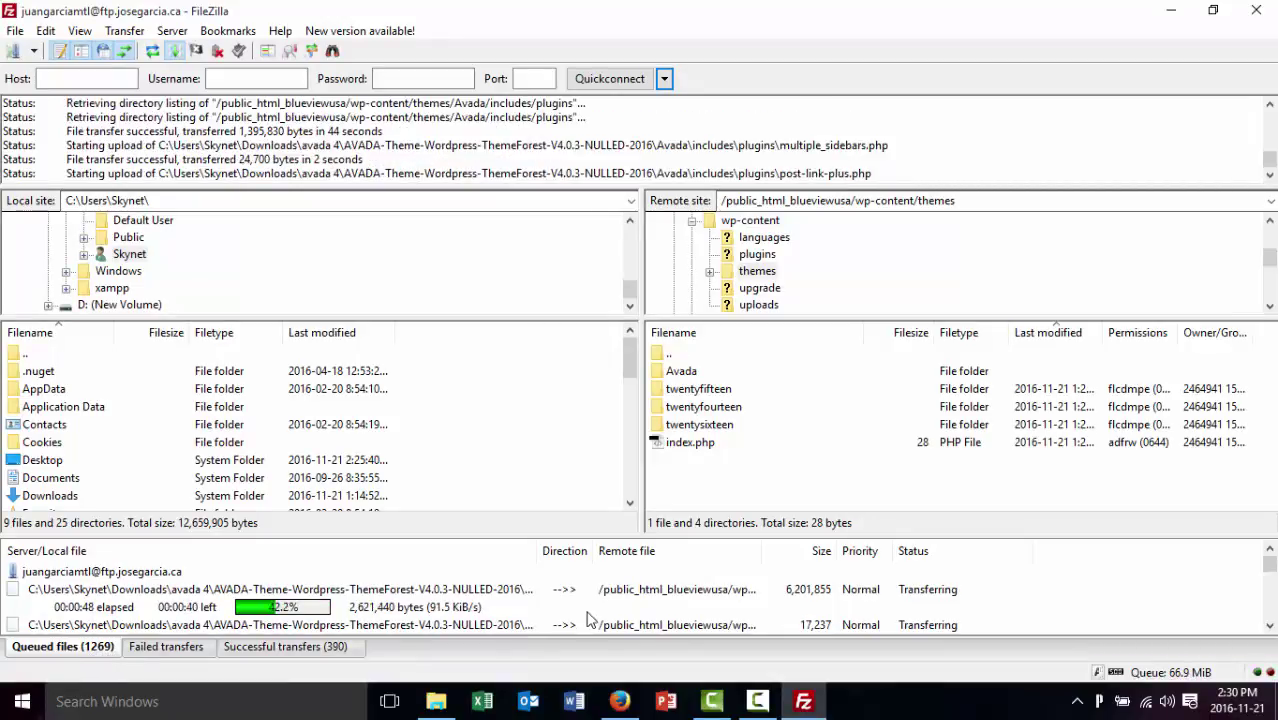
click(621, 701)
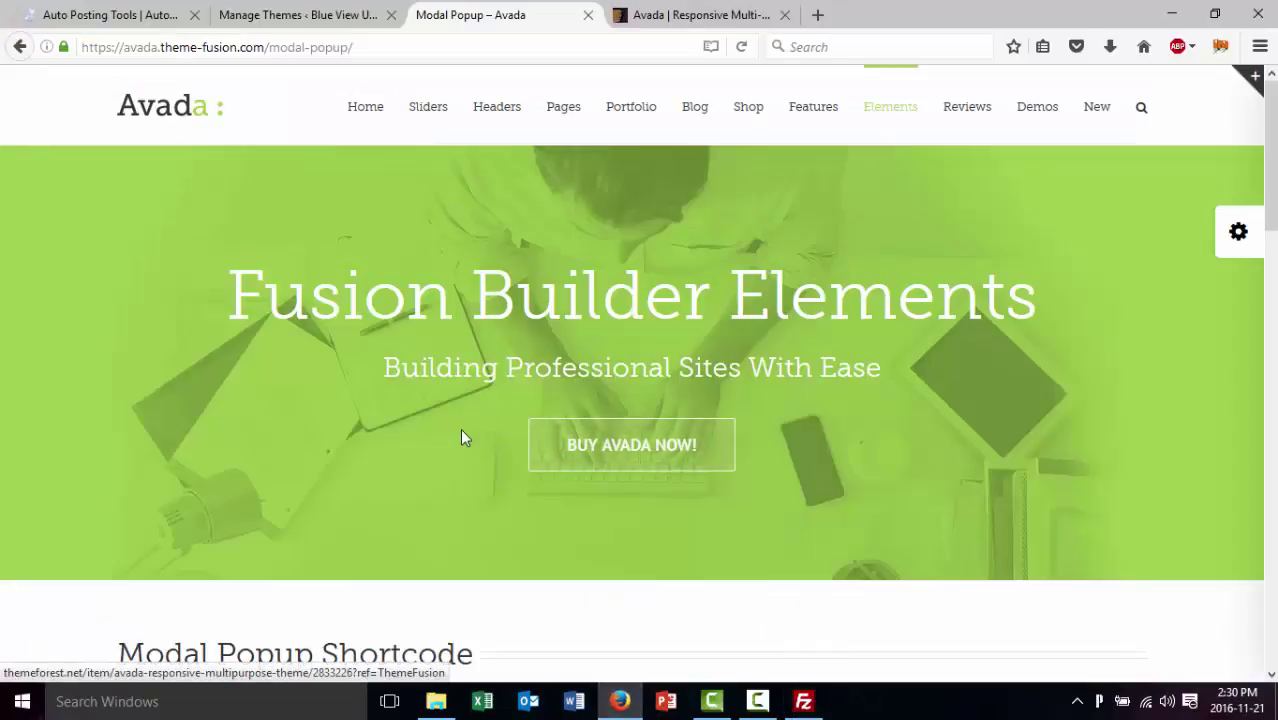
Open the sample modal on the Modal Popup page, look over Avada's Humbled History and close it
scroll(462, 437, down, 2)
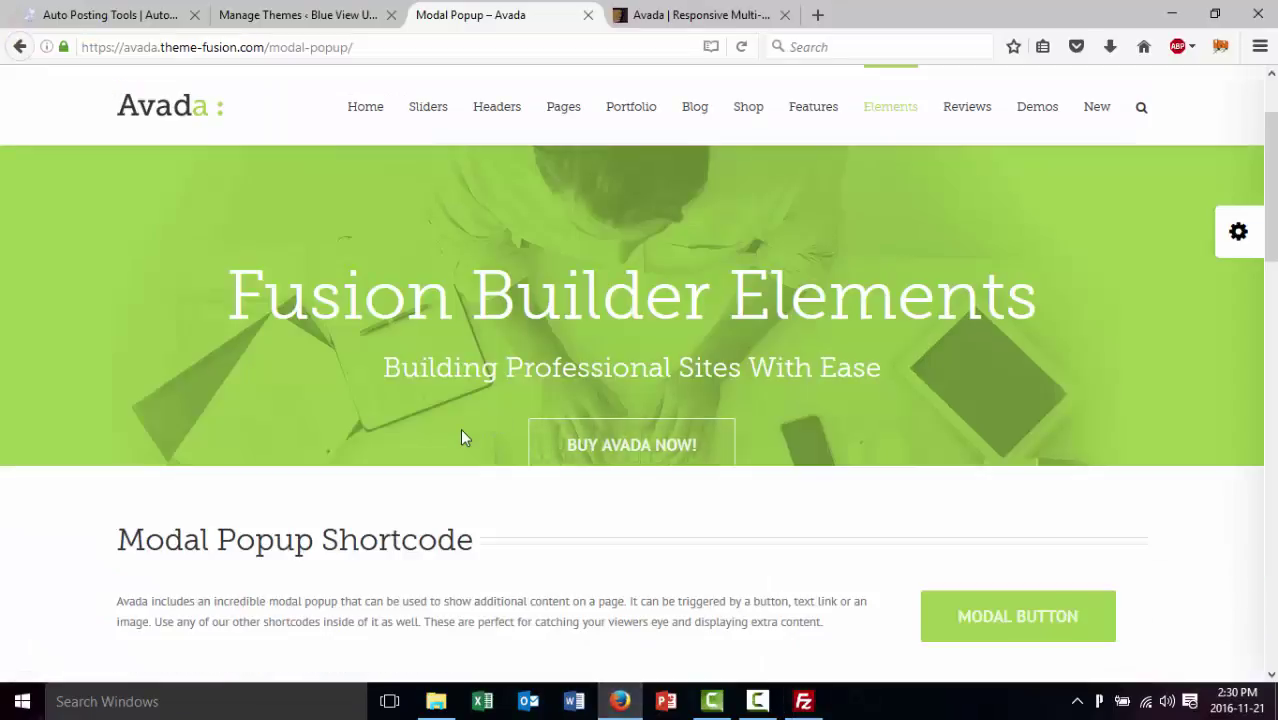
scroll(462, 432, down, 5)
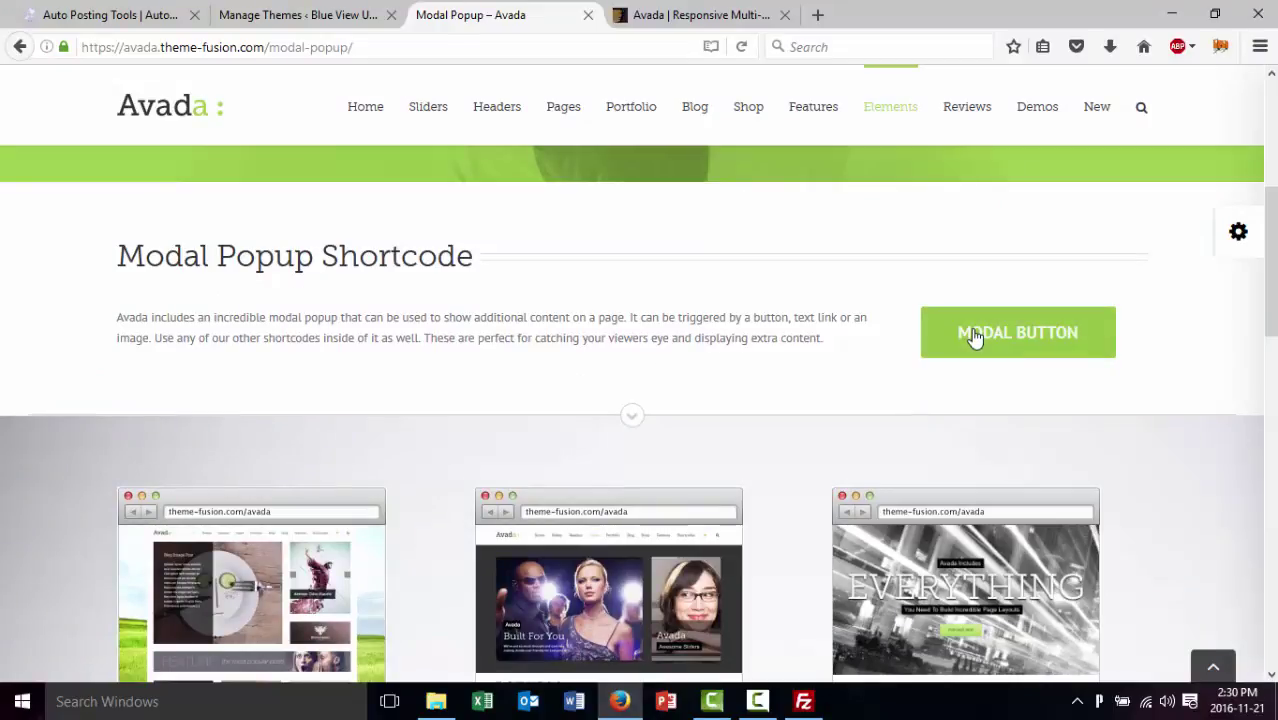
click(975, 338)
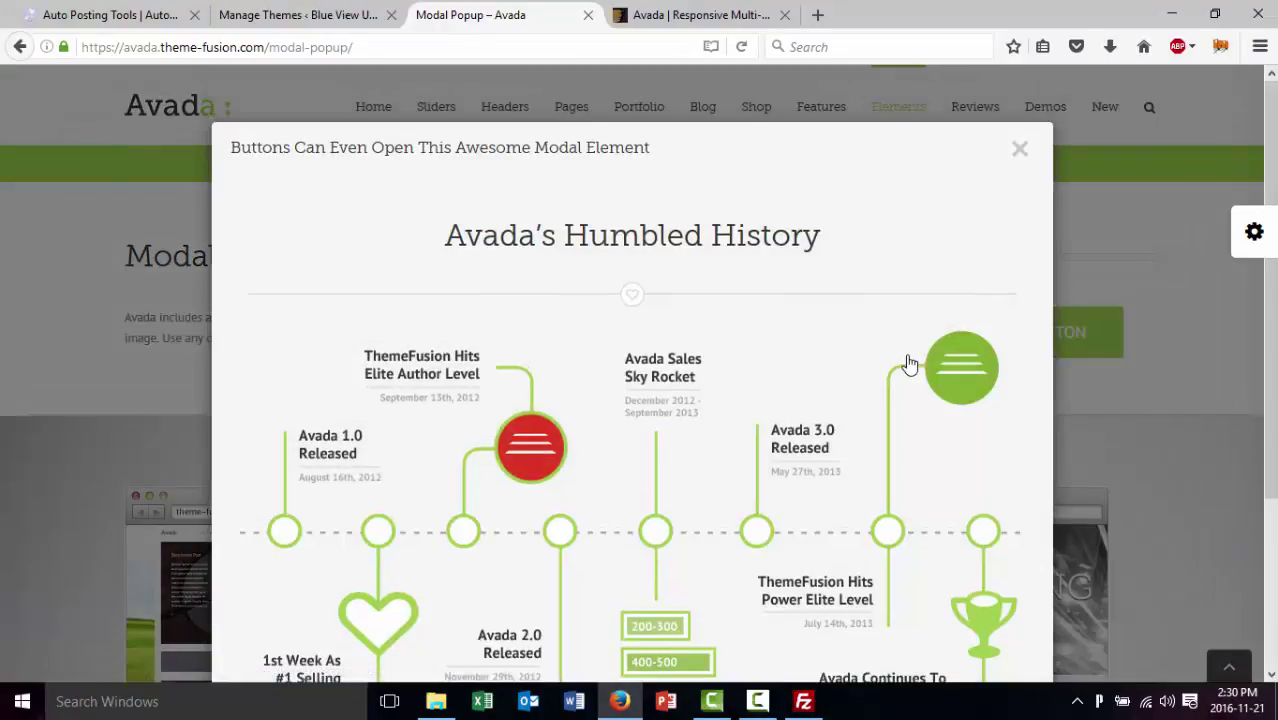
scroll(909, 365, down, 3)
scroll(909, 365, up, 4)
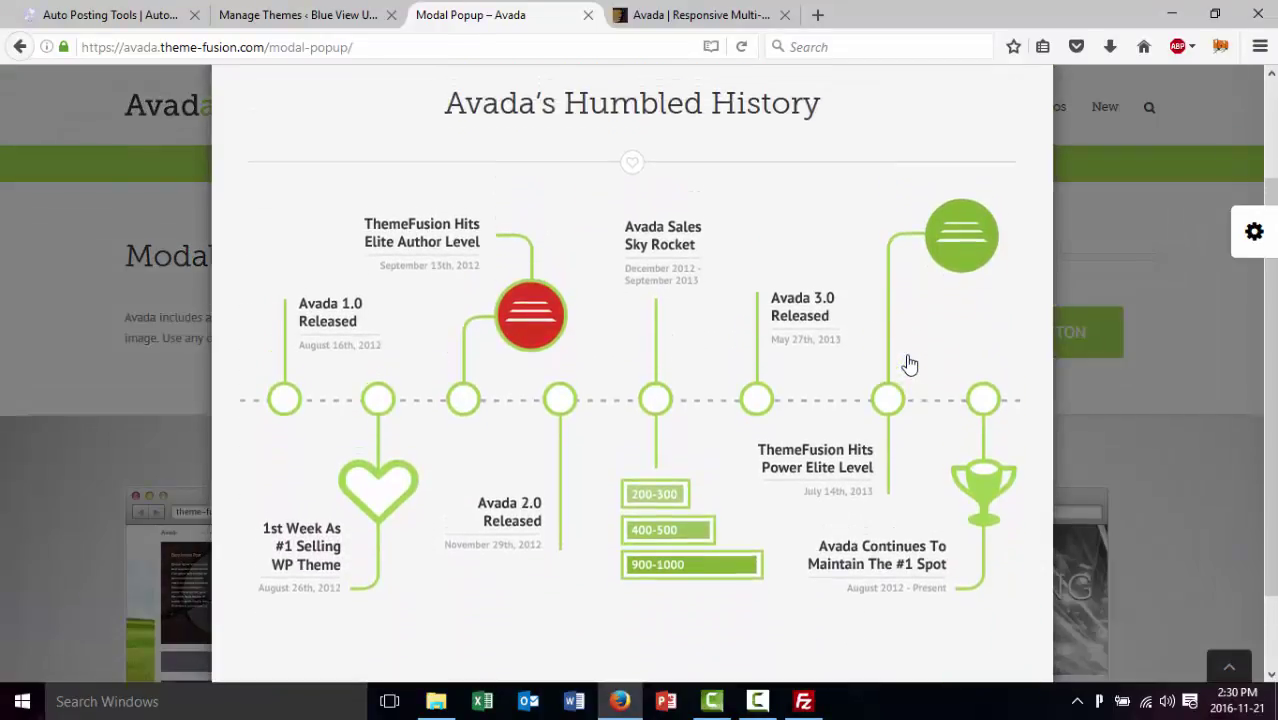
click(1137, 385)
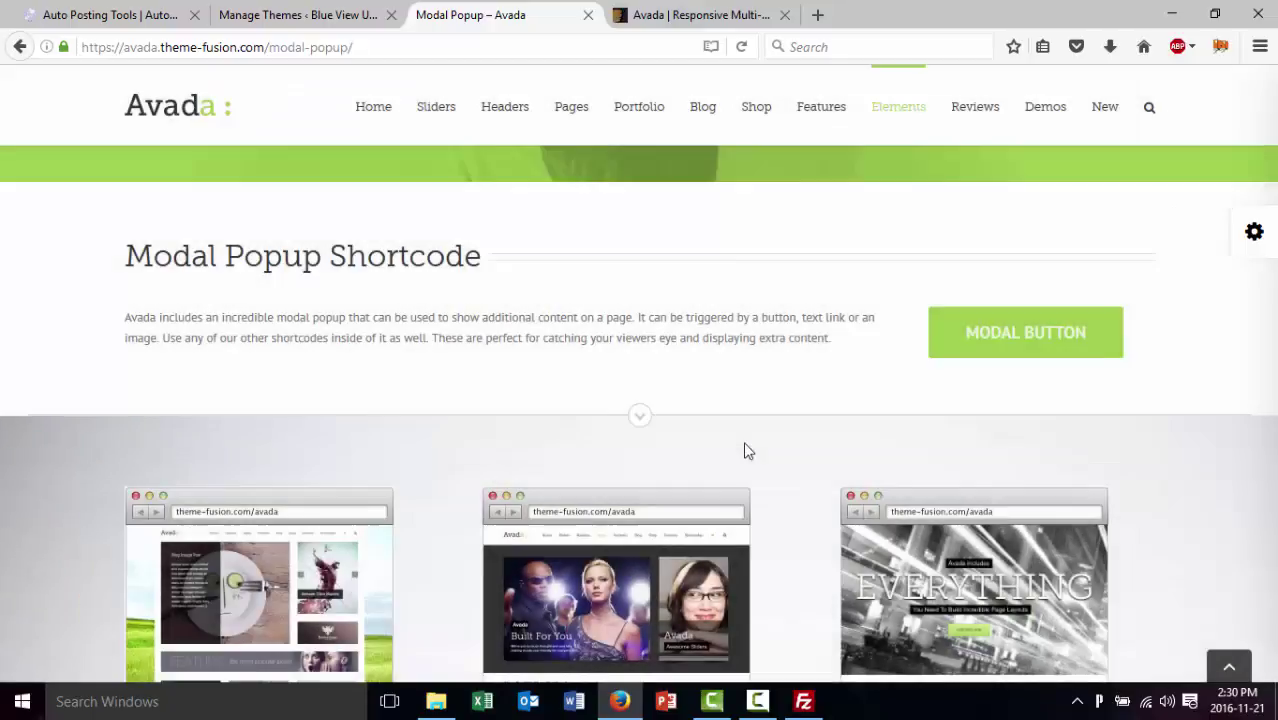
Look through the modal samples and the footer of the Modal Popup page and return to its start
scroll(747, 448, down, 1)
scroll(745, 450, down, 3)
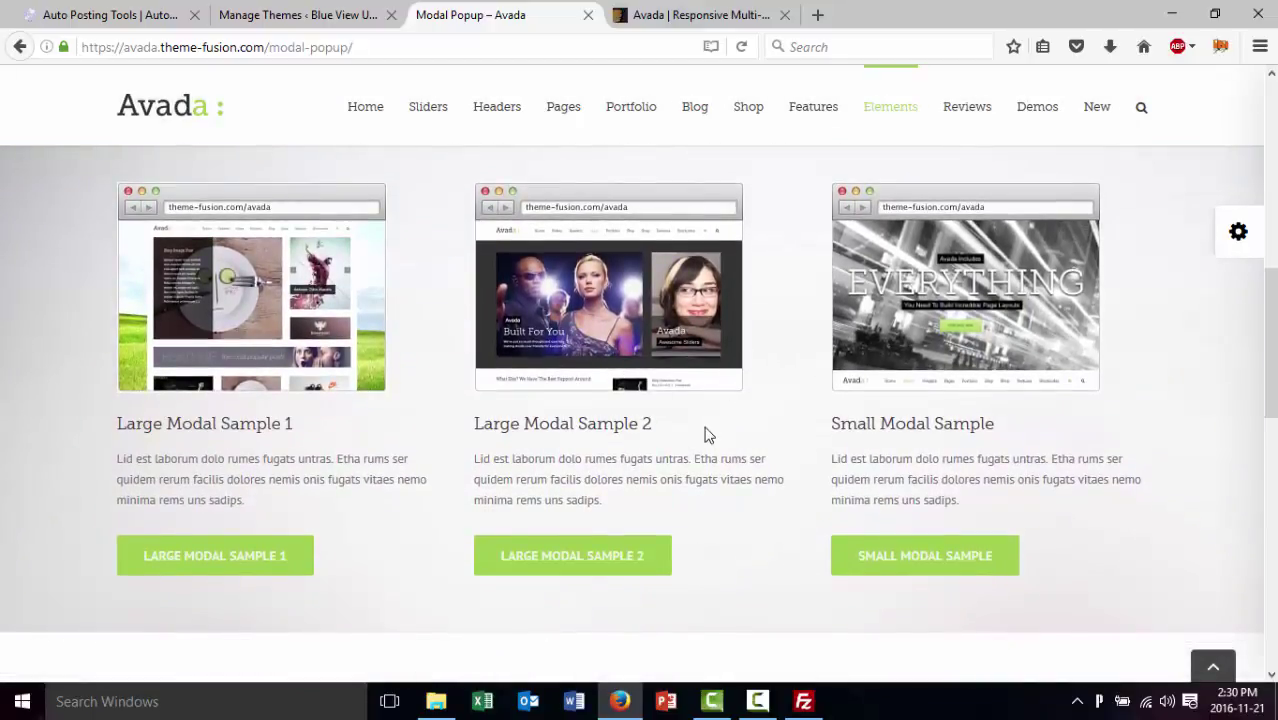
scroll(705, 435, down, 9)
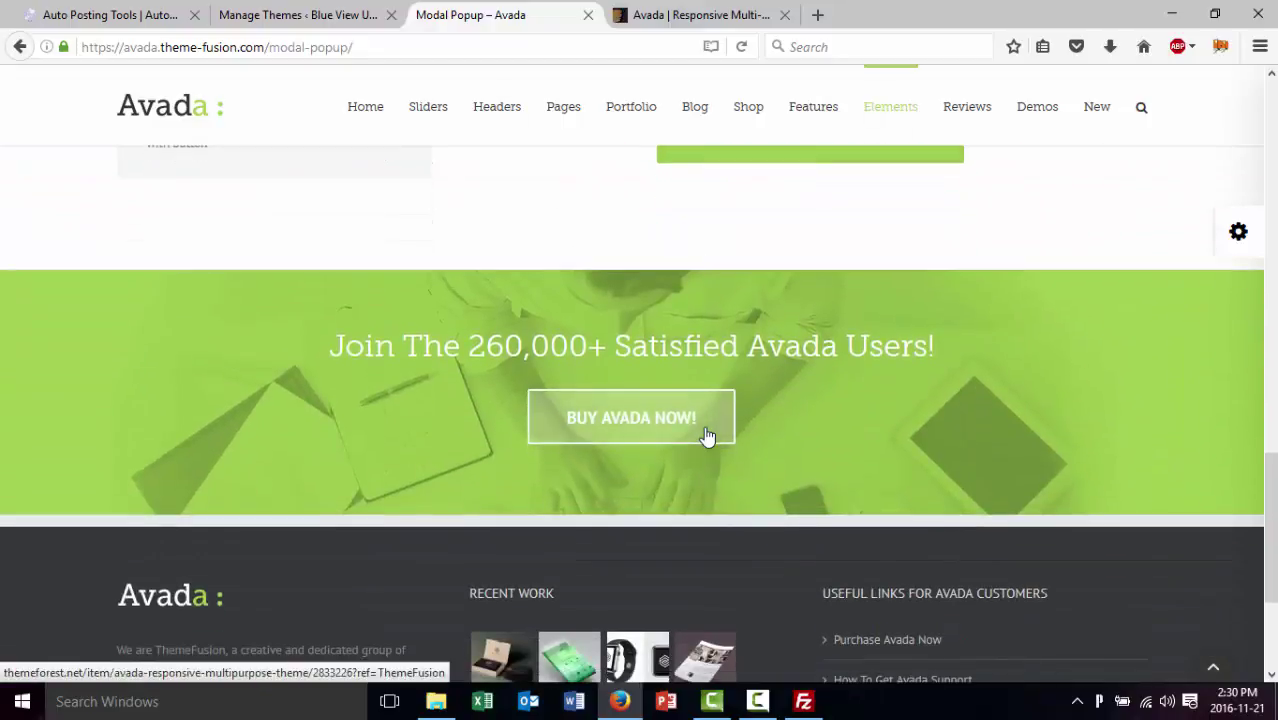
scroll(735, 522, down, 3)
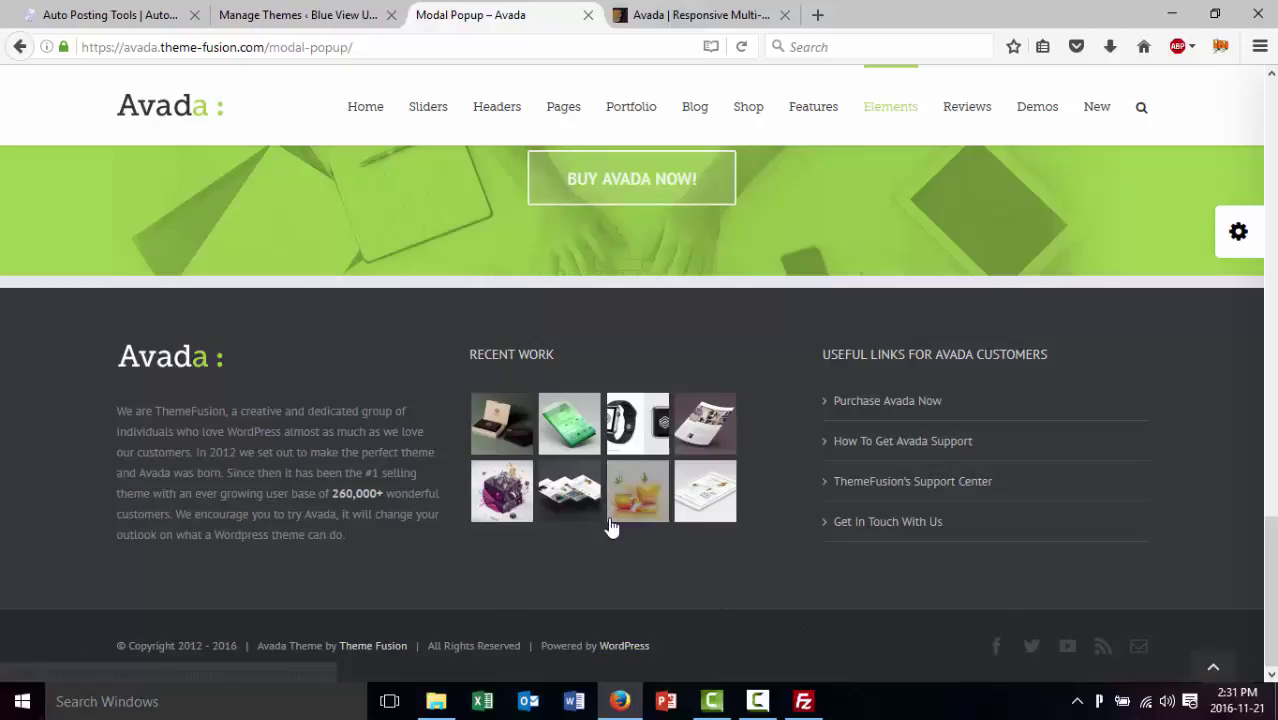
scroll(608, 527, up, 5)
scroll(612, 527, up, 10)
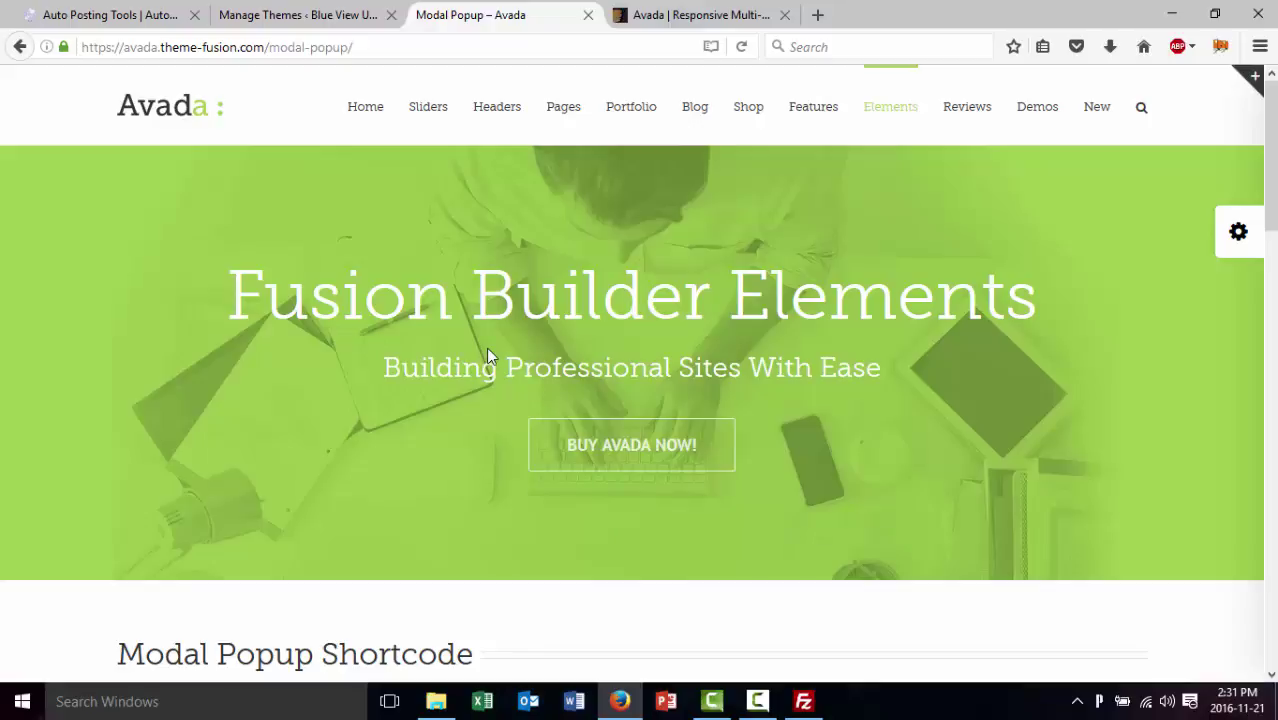
Open the Auto Posting Tools site's Contact Us page, glance at the ThemeForest Avada listing and return to Manage Themes
click(110, 15)
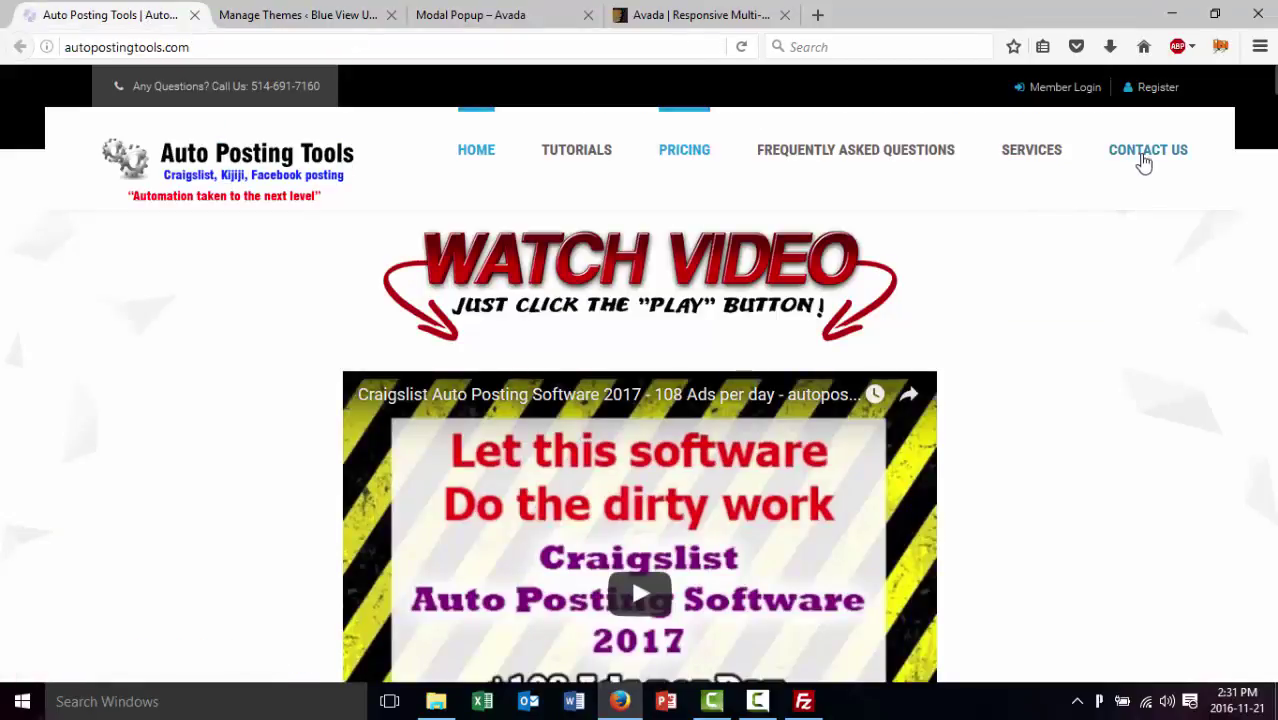
click(1141, 158)
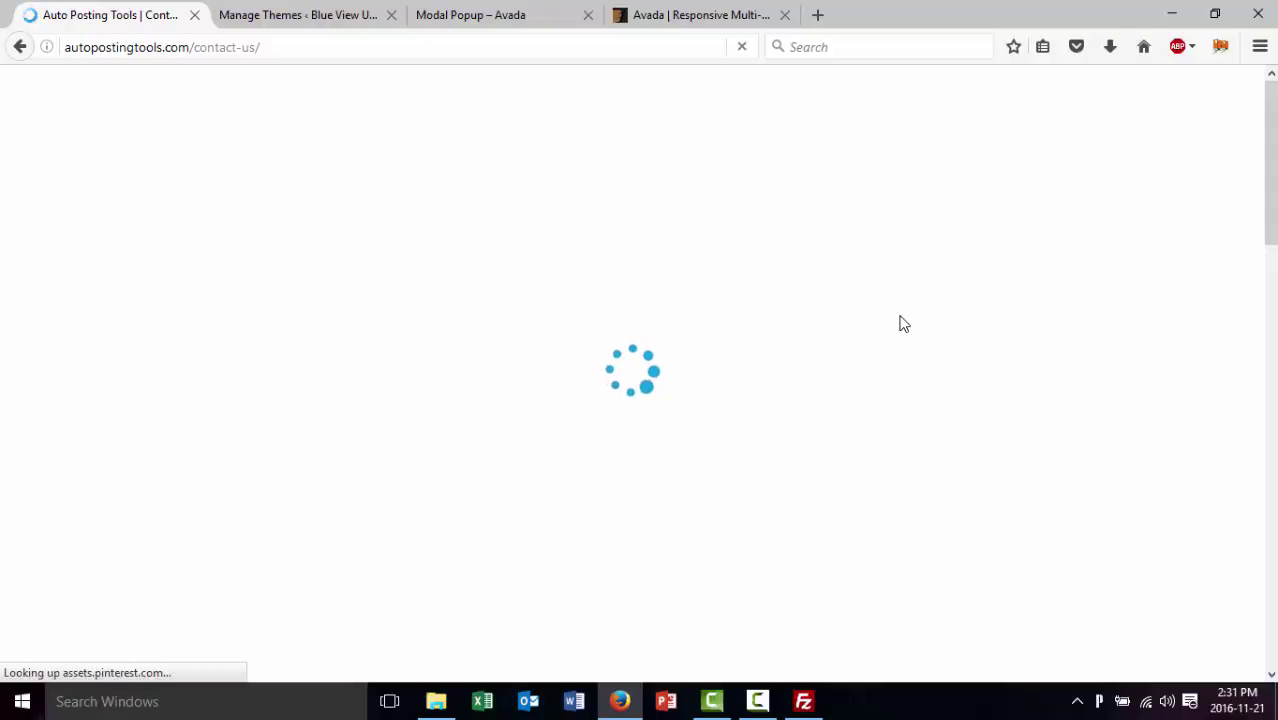
click(722, 20)
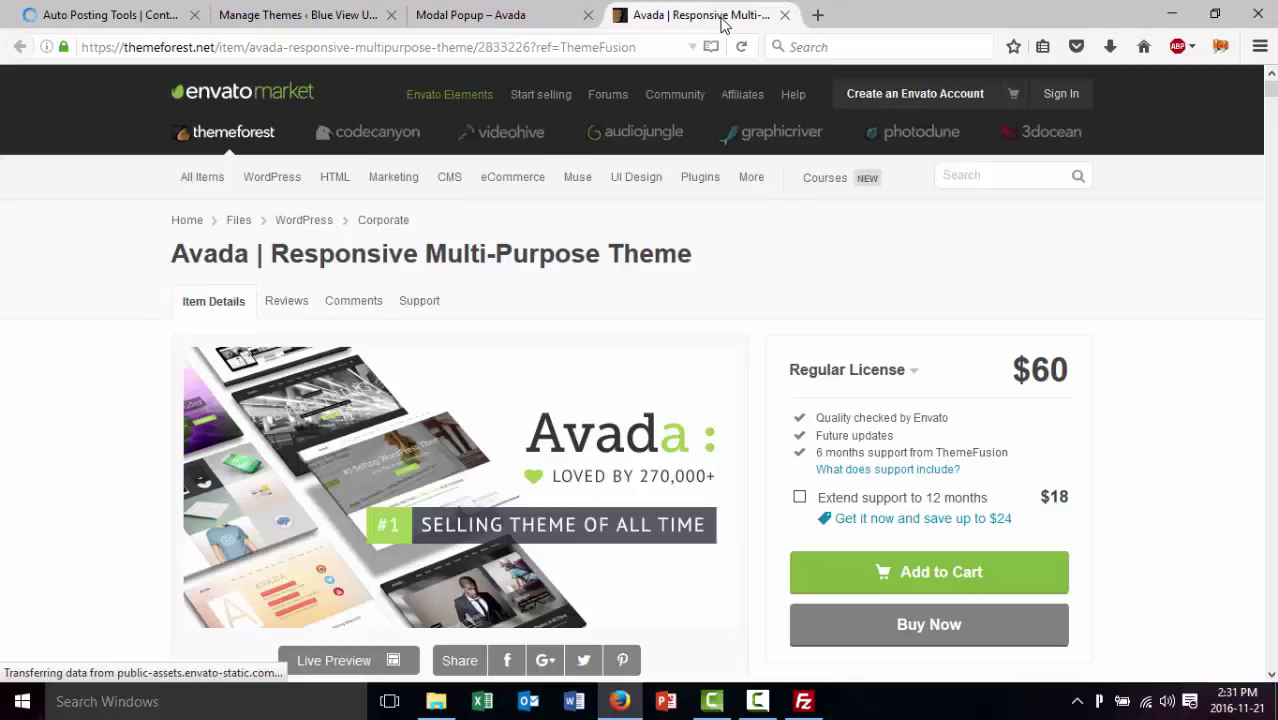
click(313, 14)
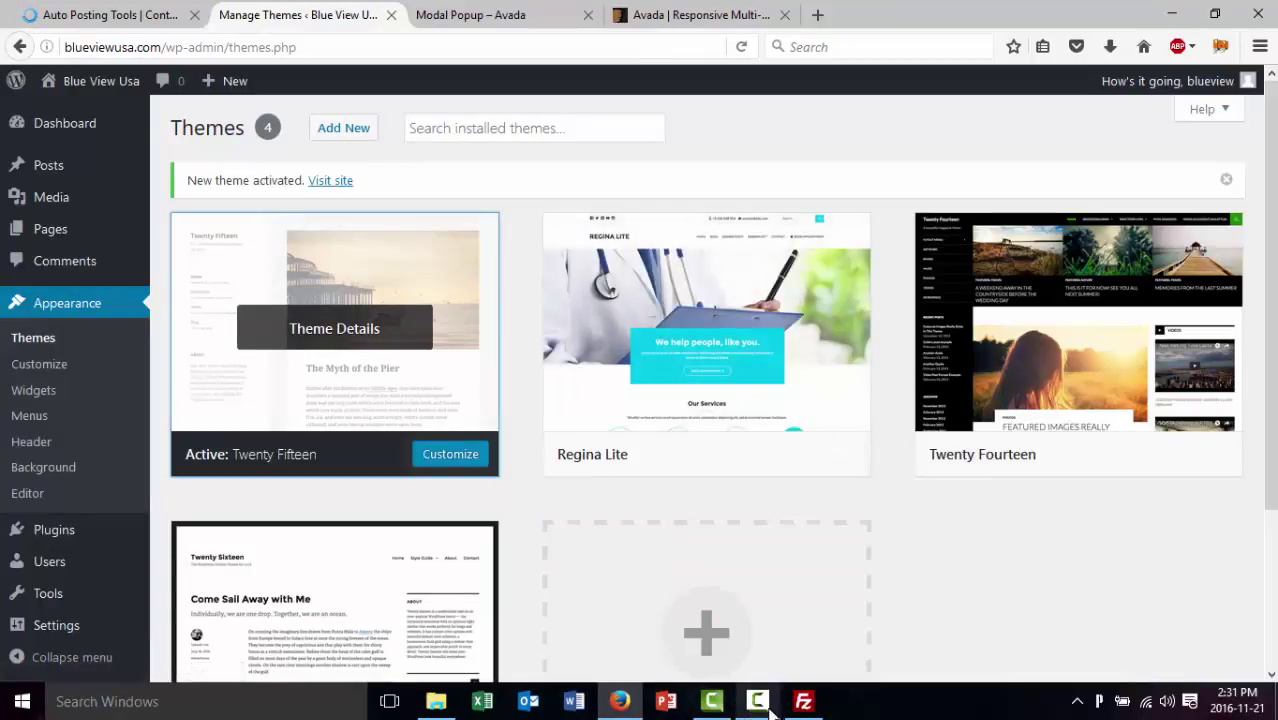
click(712, 701)
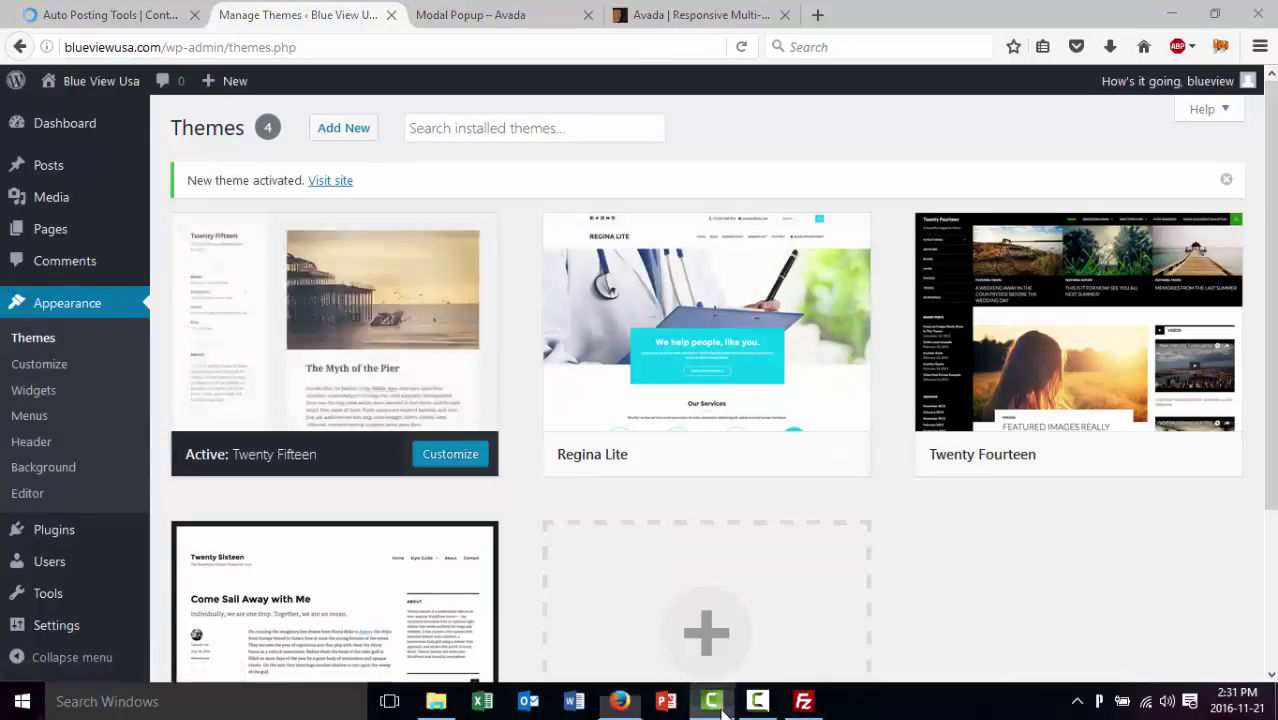
click(712, 703)
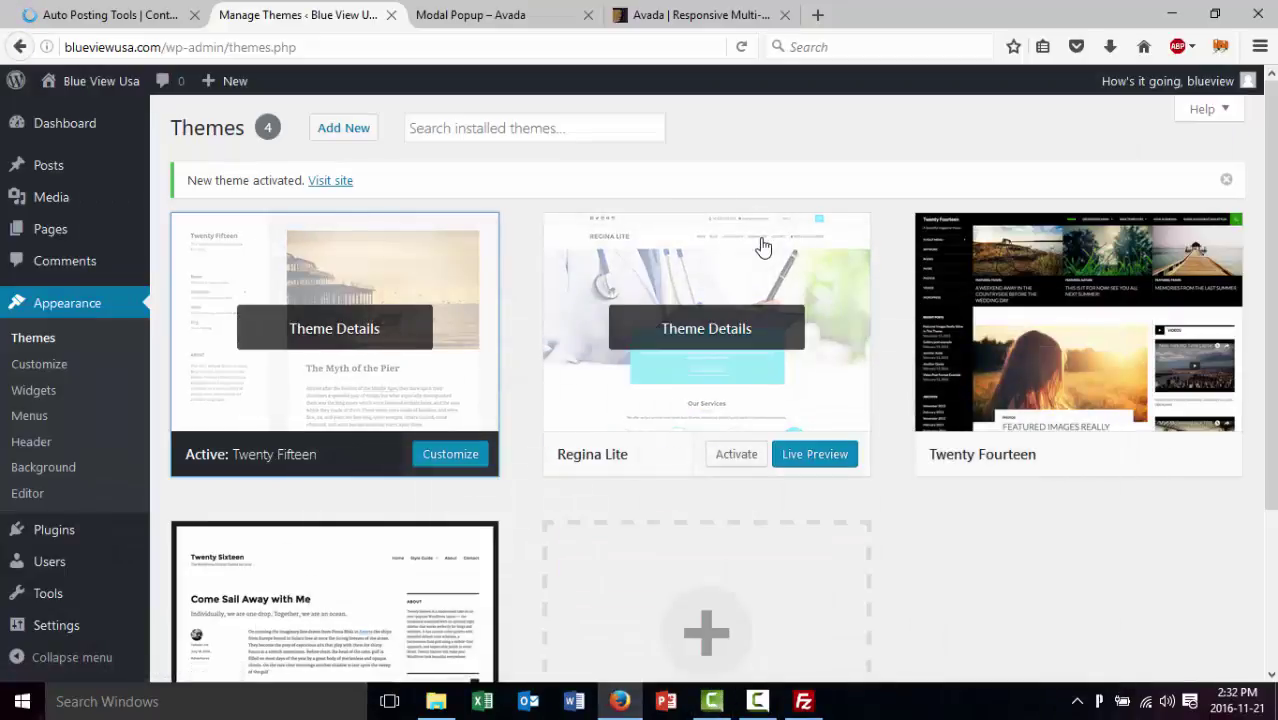
Switch to FileZilla and check the uploaded Avada folder in the remote themes directory
click(803, 701)
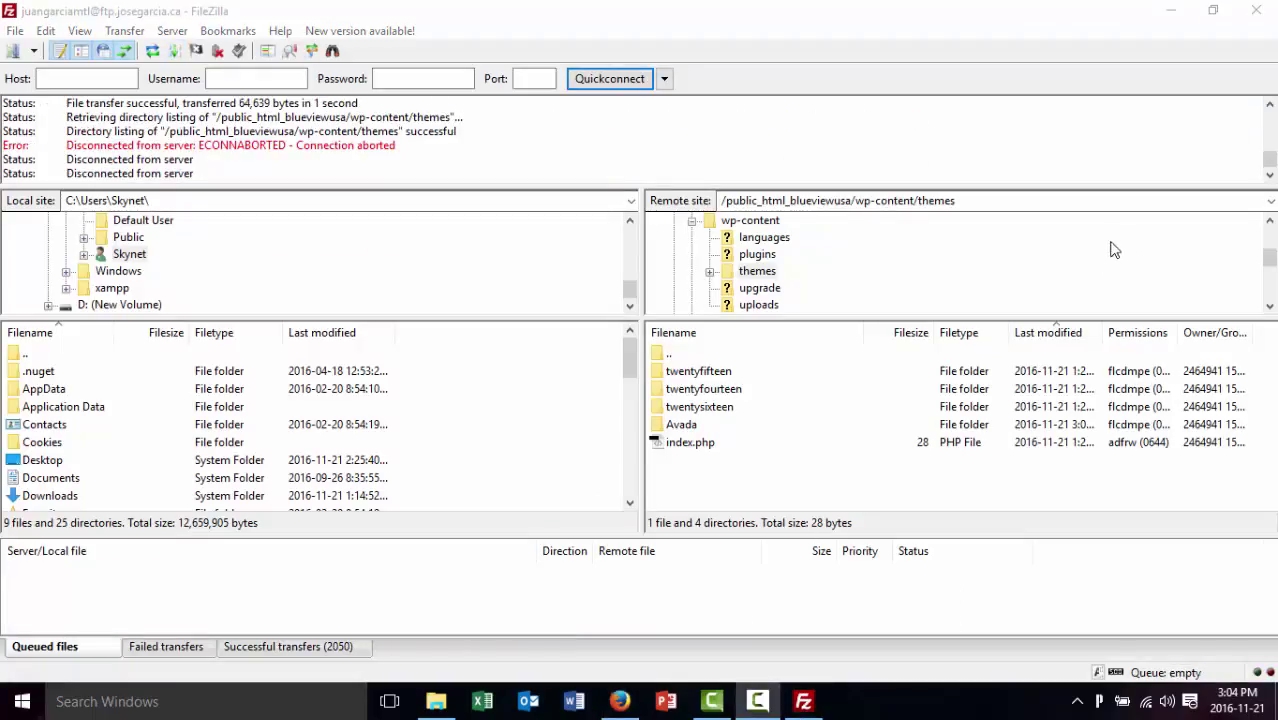
click(702, 427)
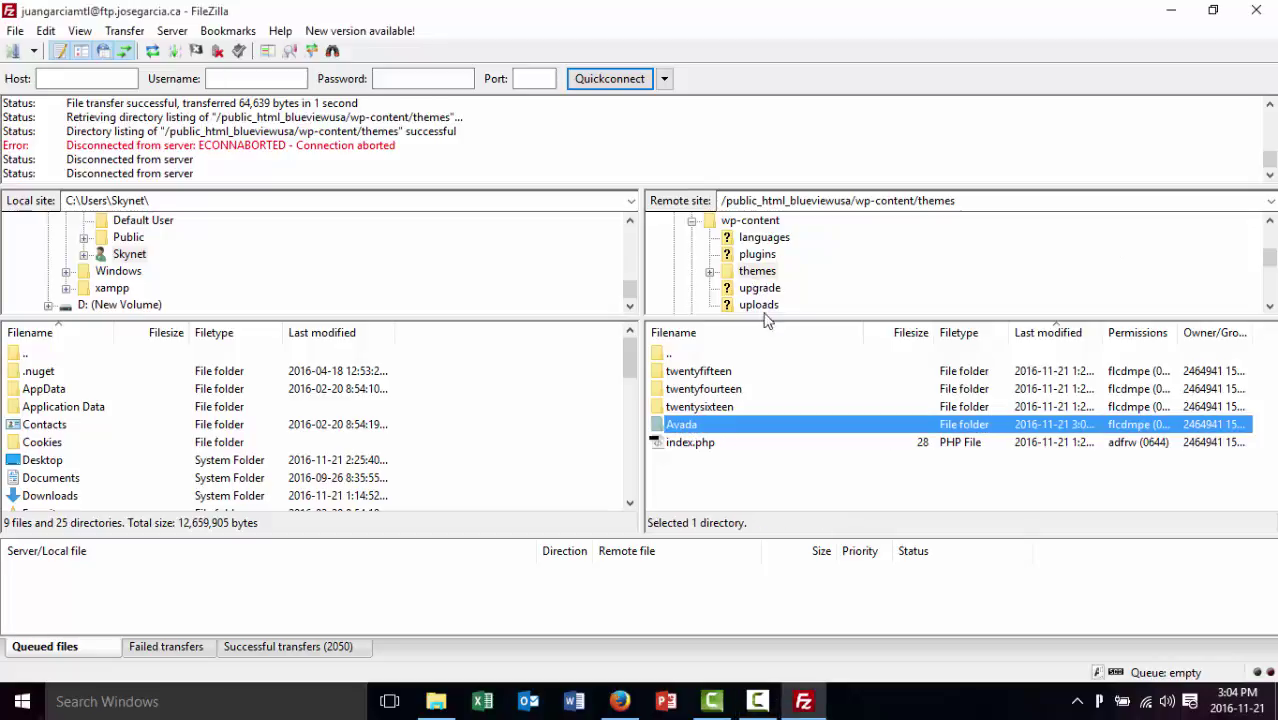
Return to Firefox, reload the Blue View Usa themes list and activate the Avada theme
click(620, 701)
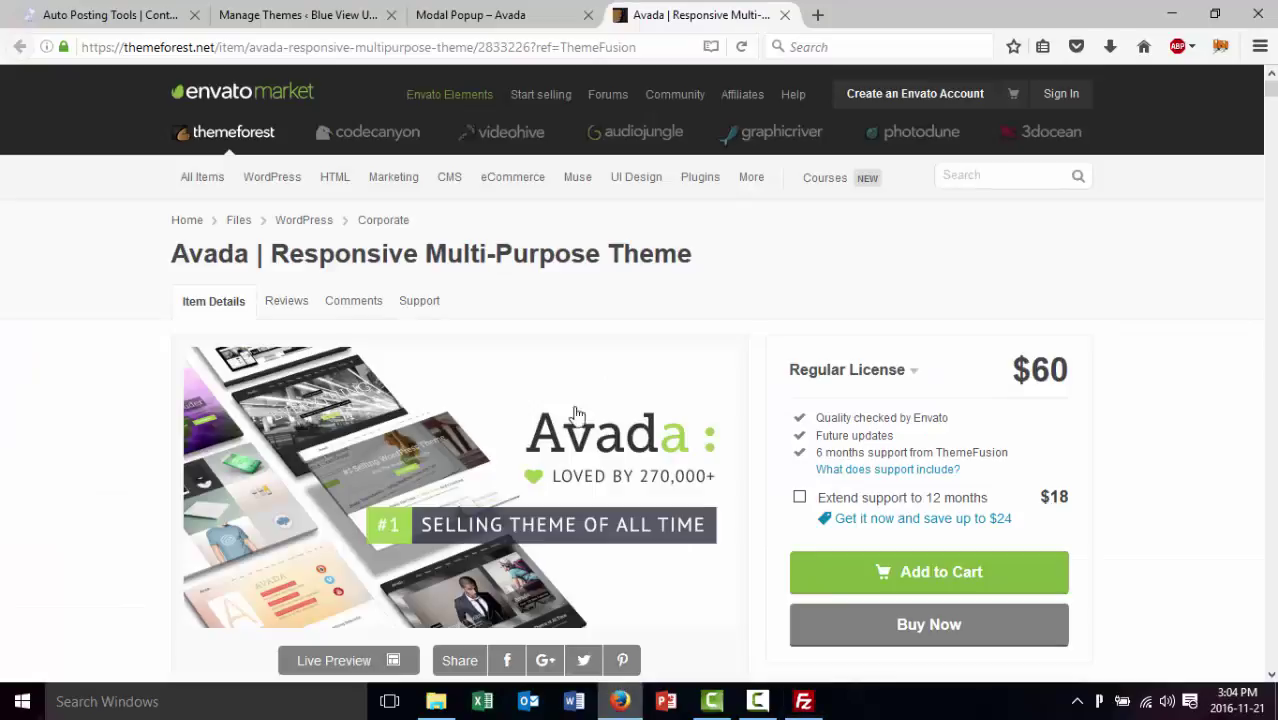
click(300, 15)
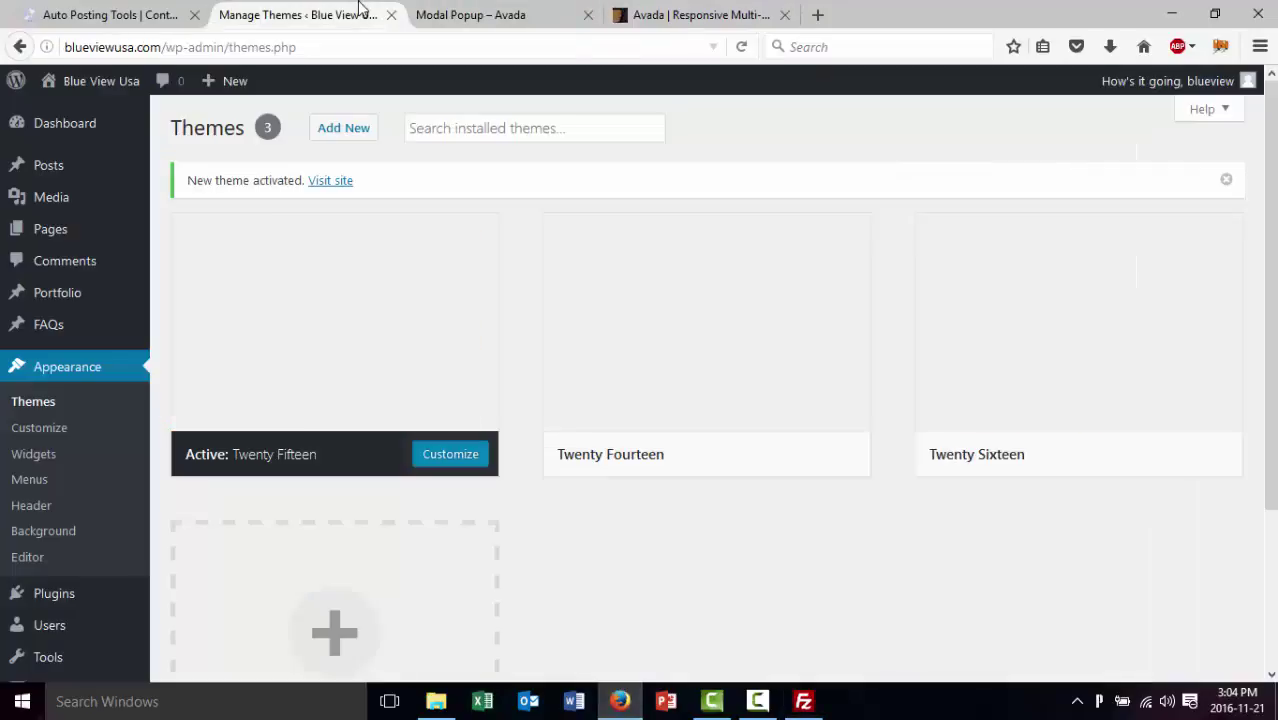
click(44, 403)
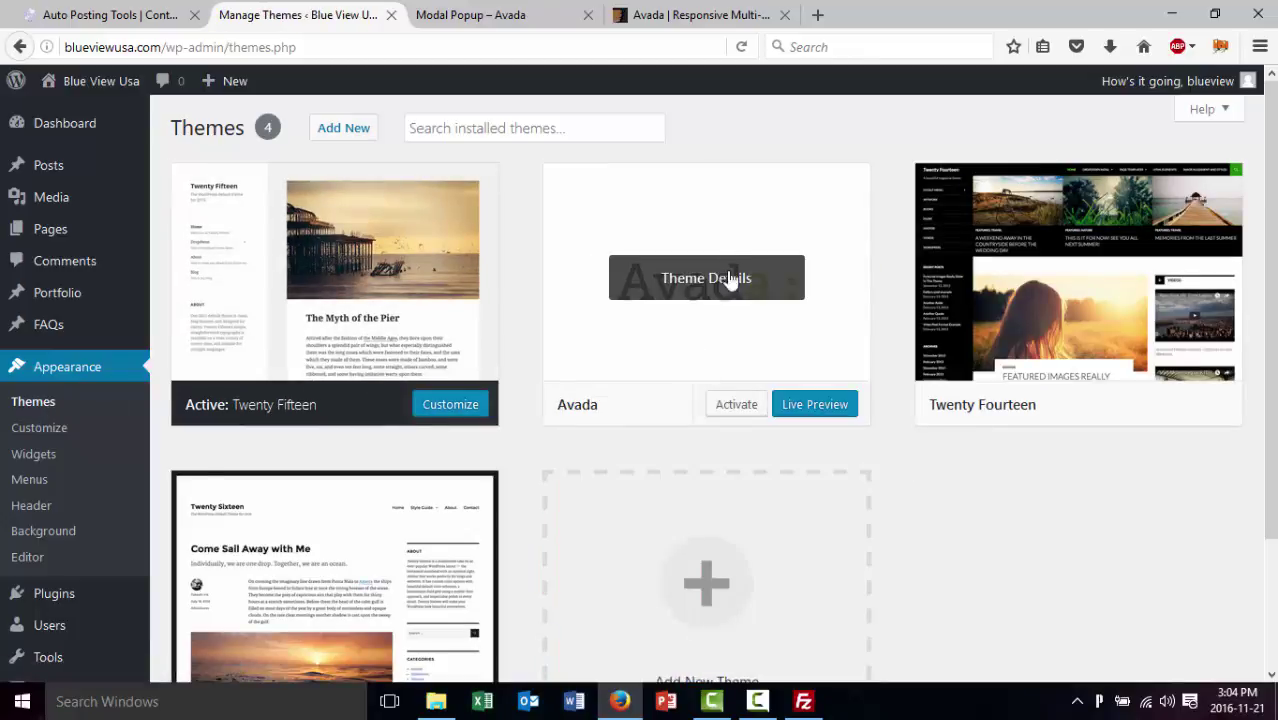
click(735, 407)
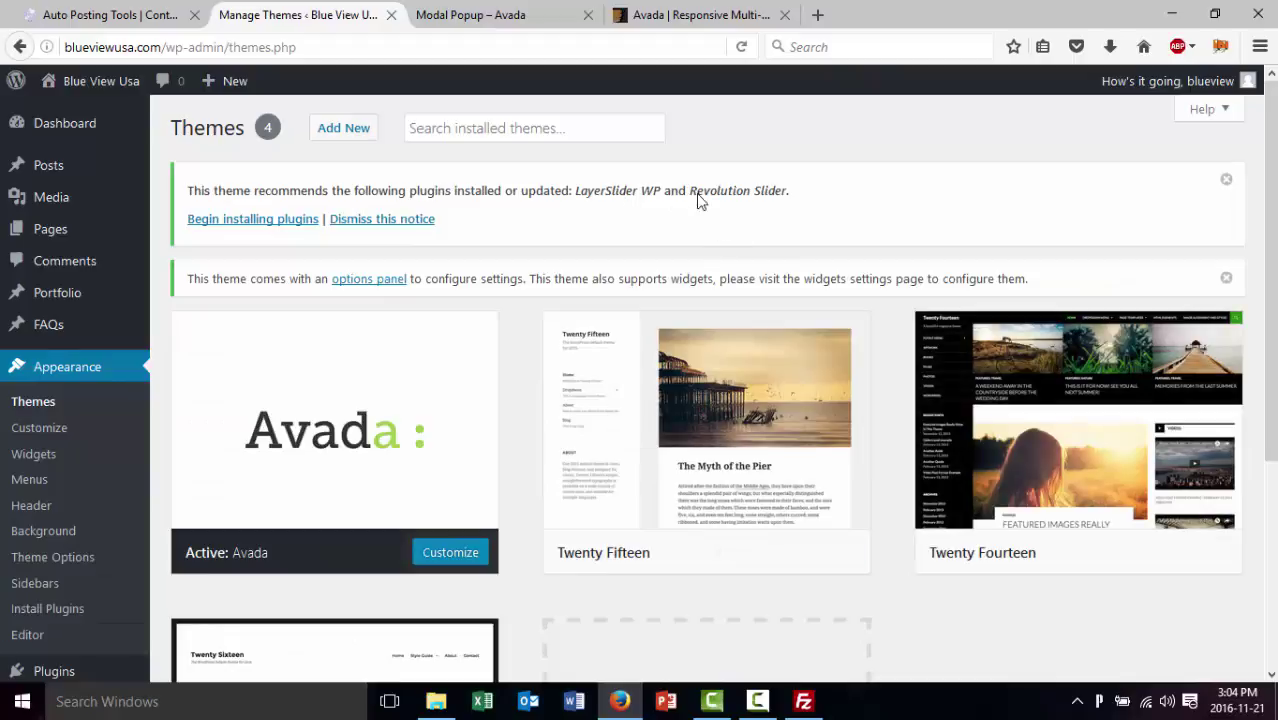
Install both recommended plugins, LayerSlider WP and Revolution Slider, in one bulk action
click(265, 229)
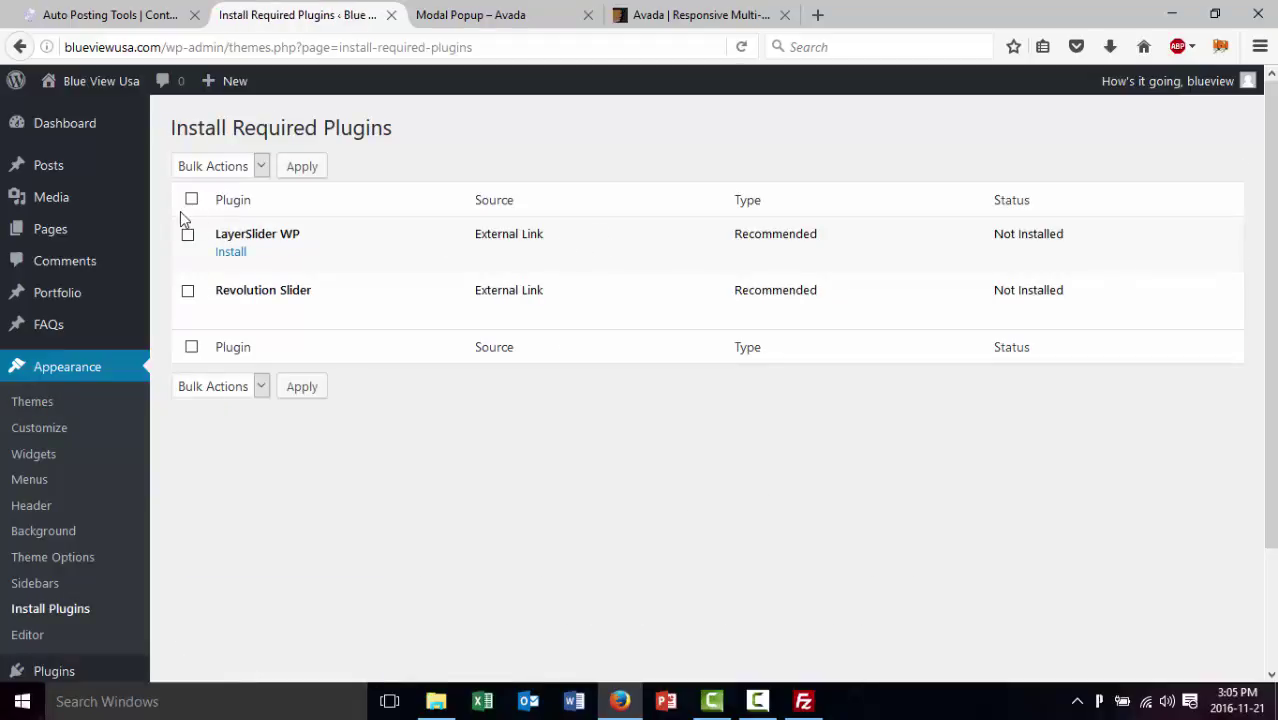
click(191, 199)
click(220, 170)
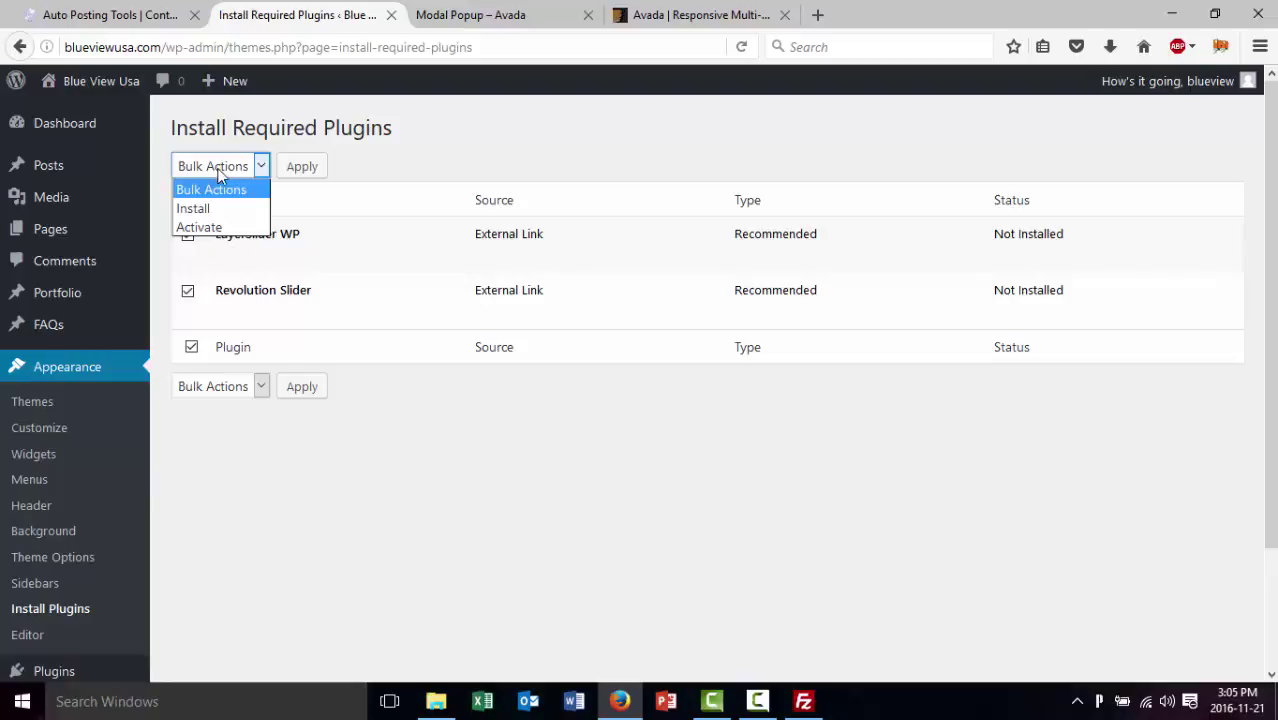
click(220, 208)
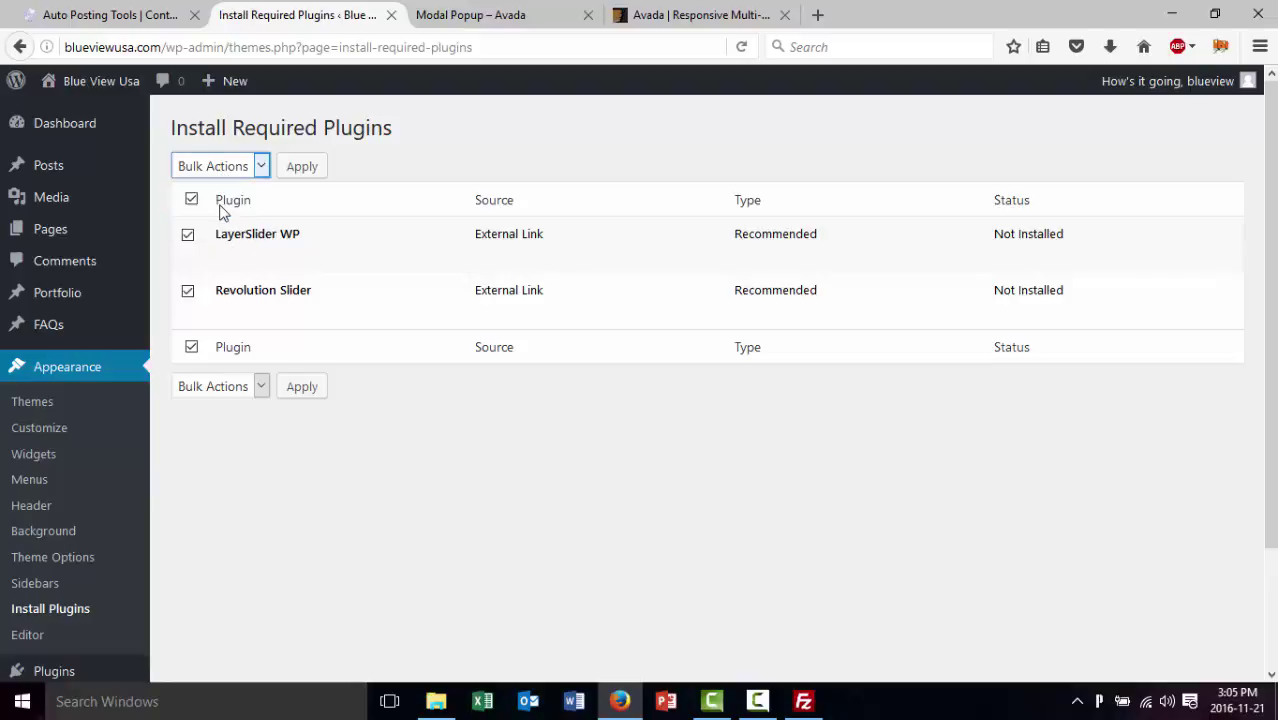
click(300, 168)
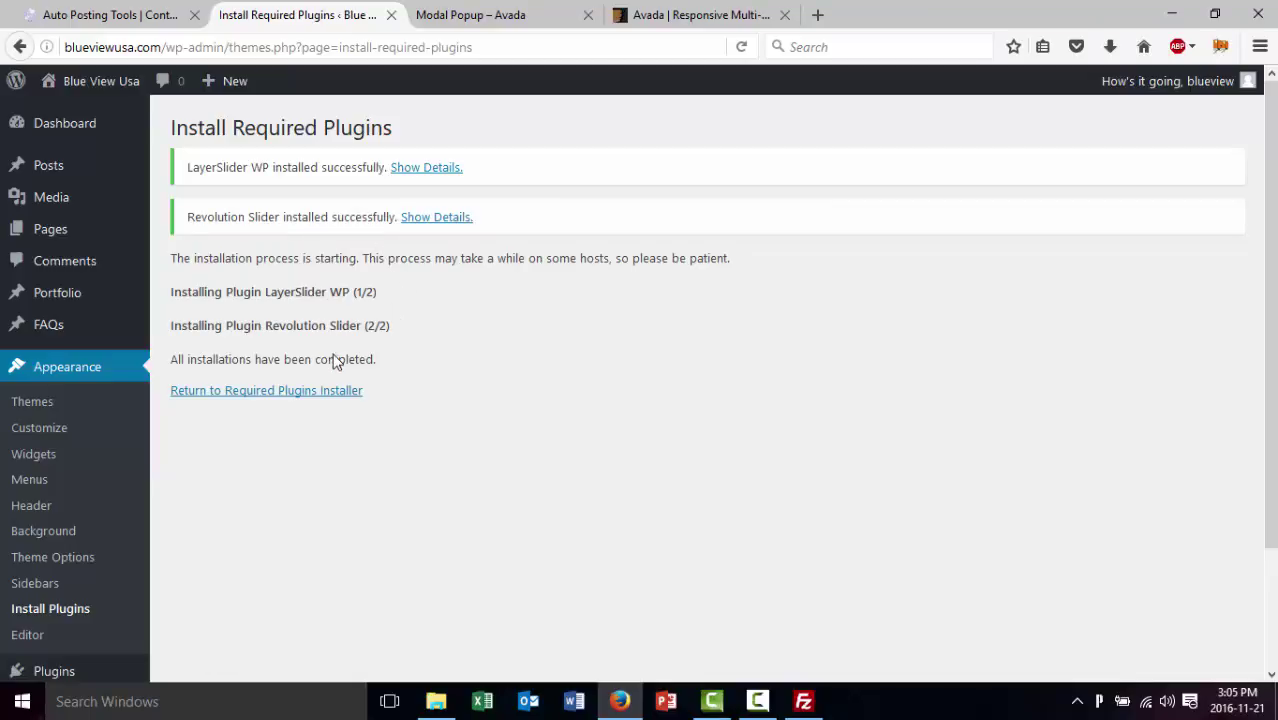
Return to the required plugins list and activate LayerSlider WP and Revolution Slider together
click(342, 392)
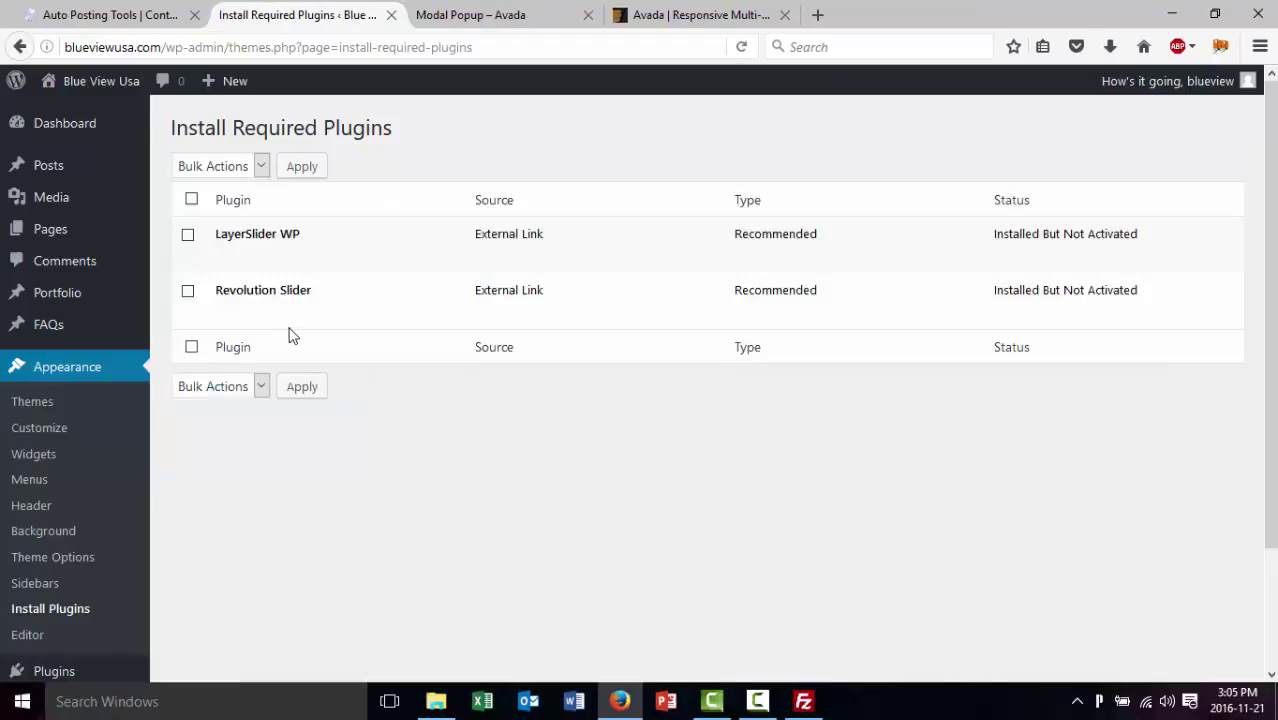
click(191, 202)
click(258, 166)
click(237, 229)
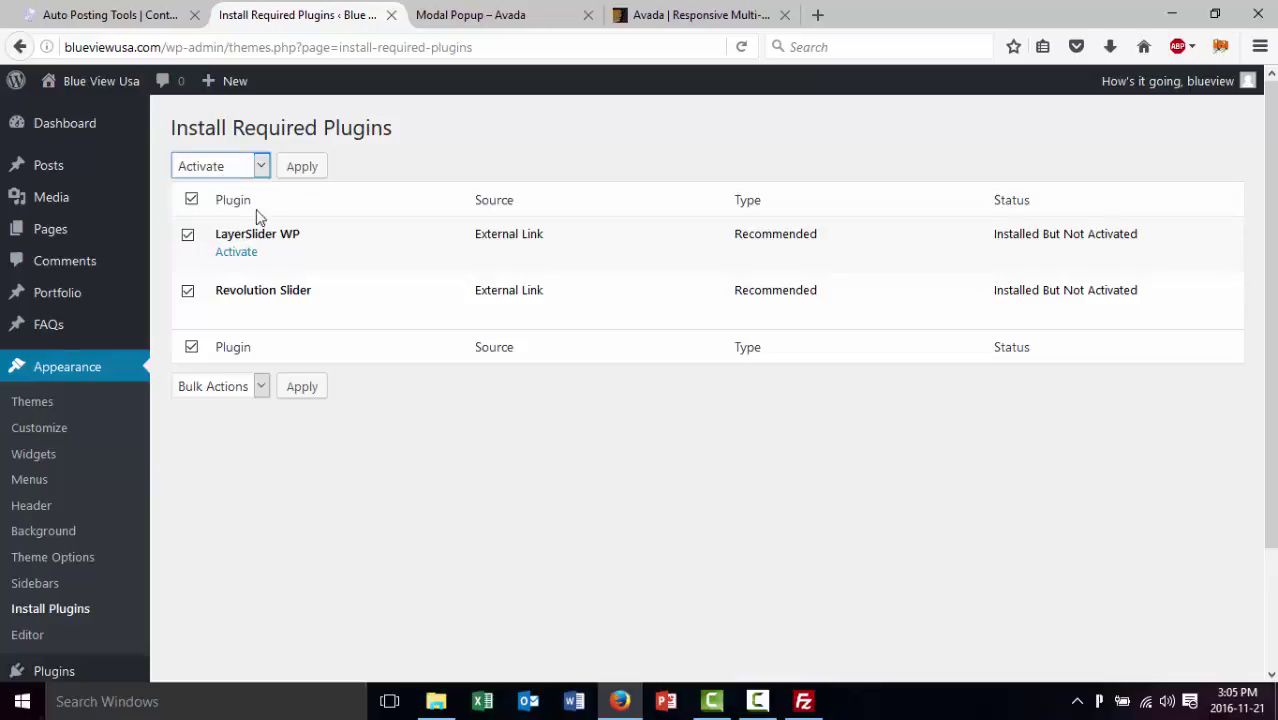
click(298, 168)
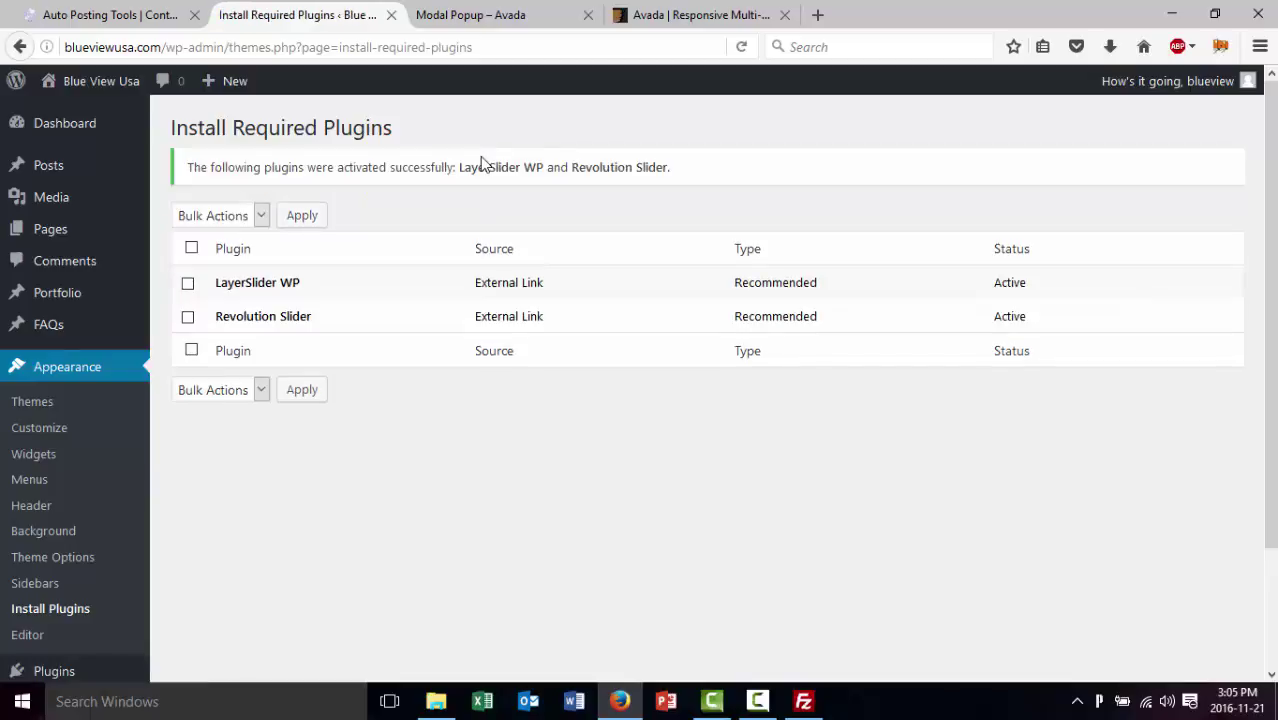
View the Blue View Usa front page, then look through the sections of Avada's Theme Options
click(122, 82)
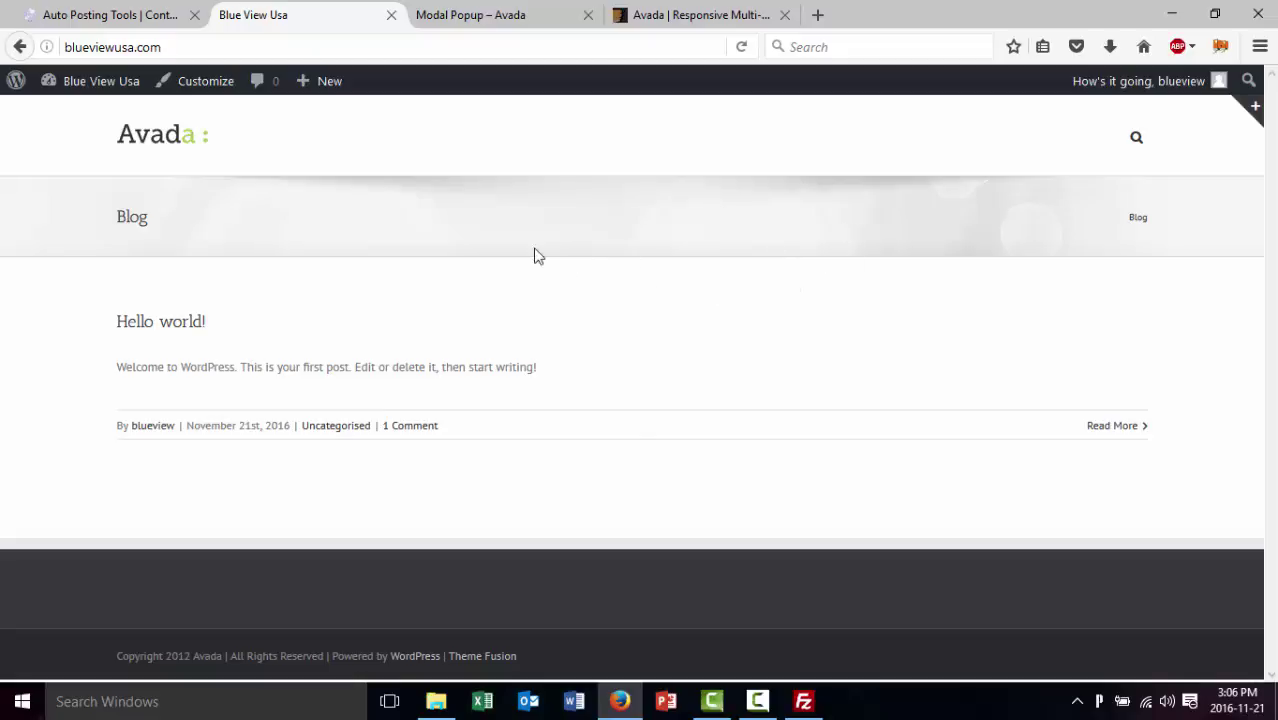
mouse_move(112, 86)
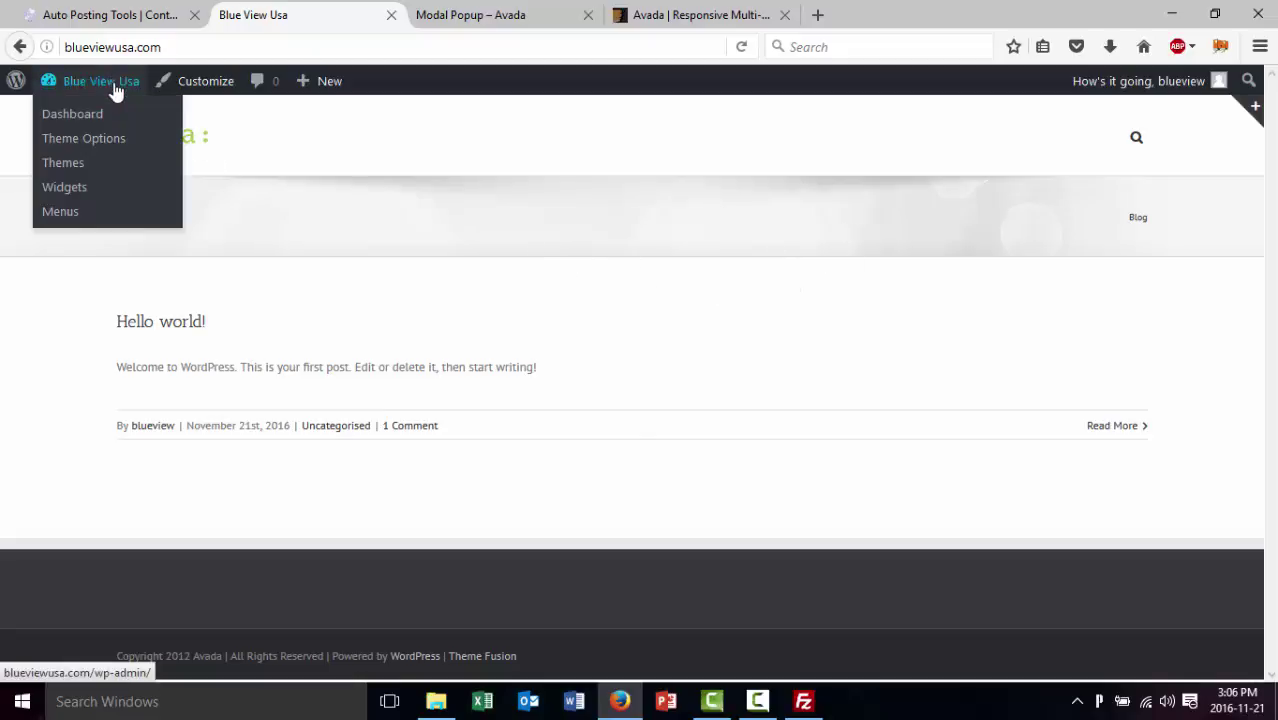
click(102, 142)
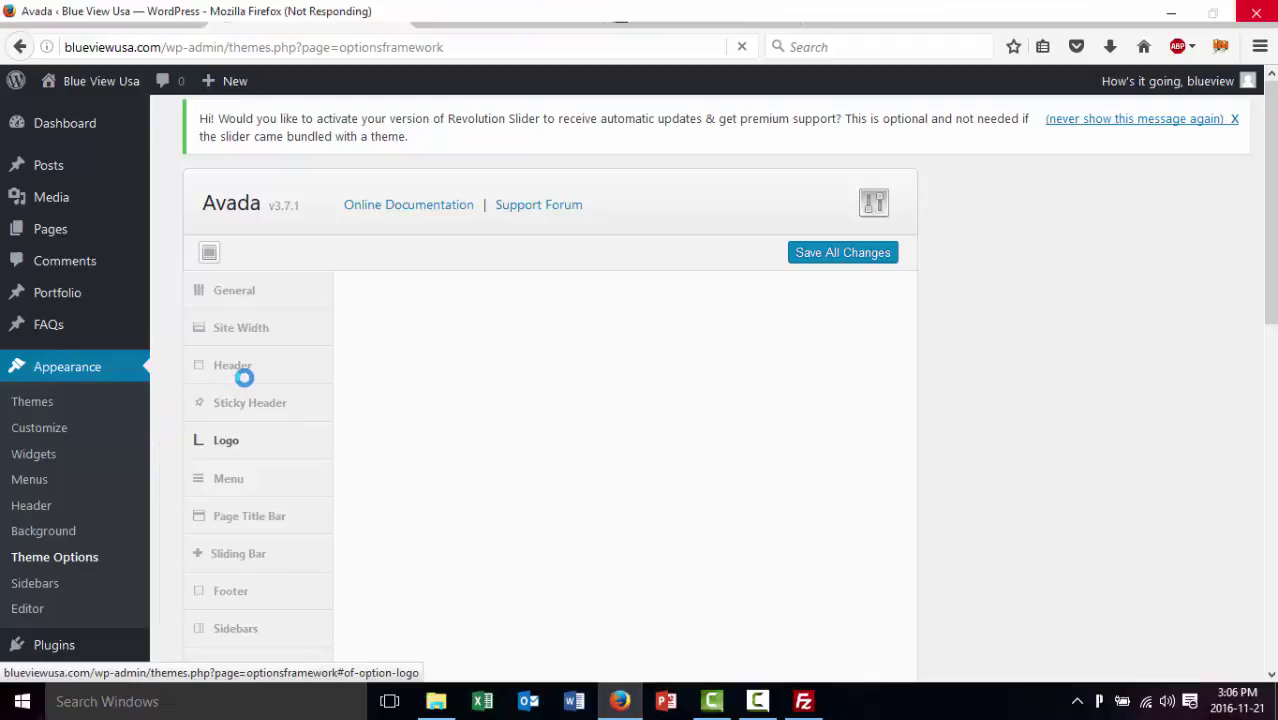
scroll(237, 471, down, 5)
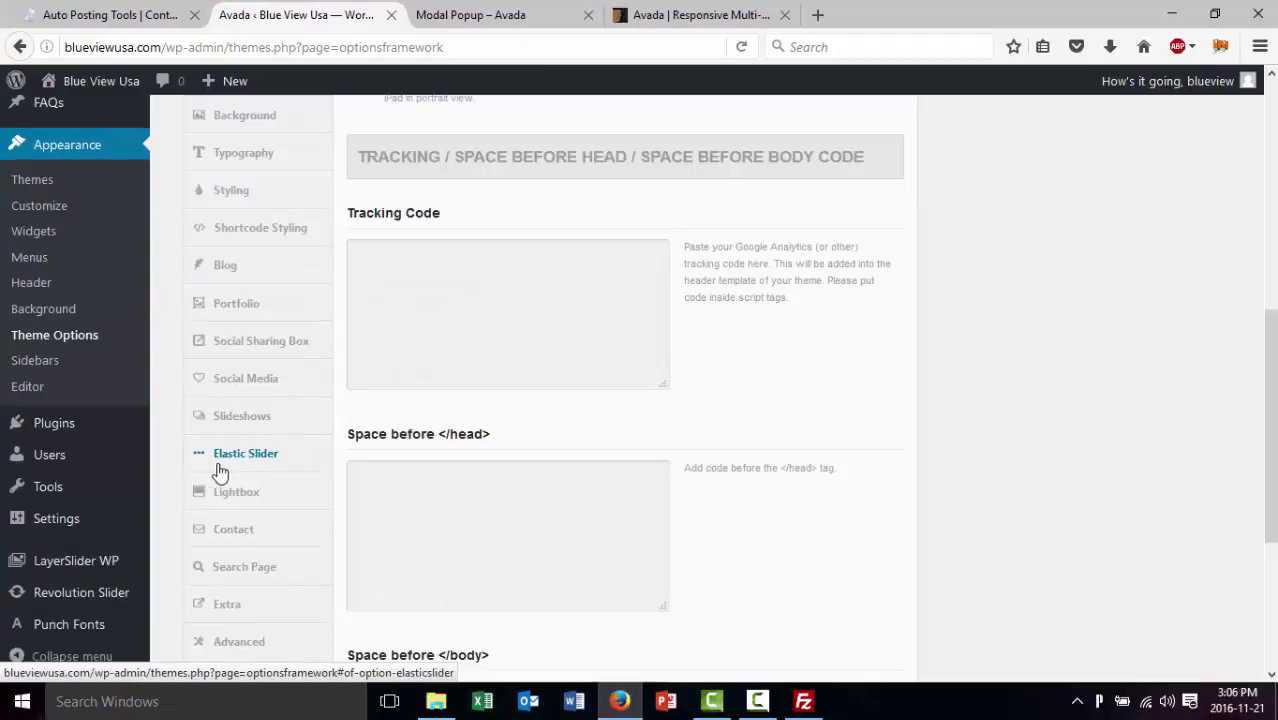
scroll(237, 471, down, 2)
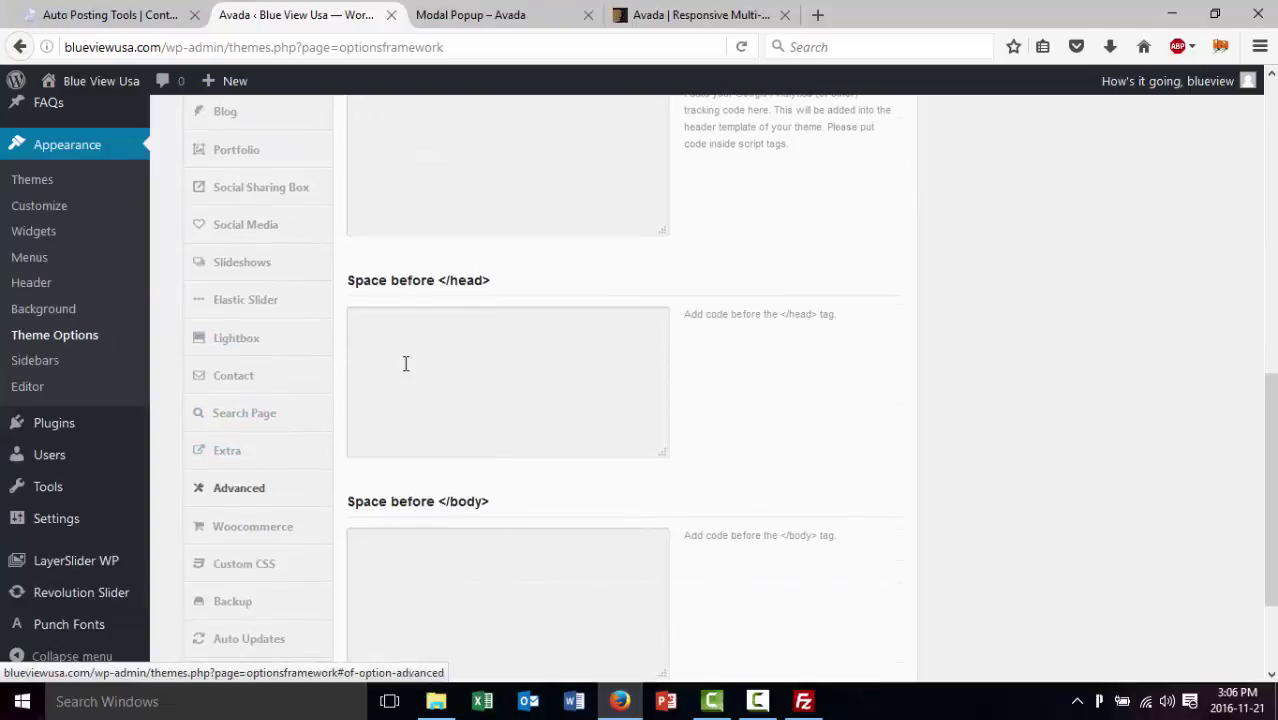
scroll(314, 449, down, 3)
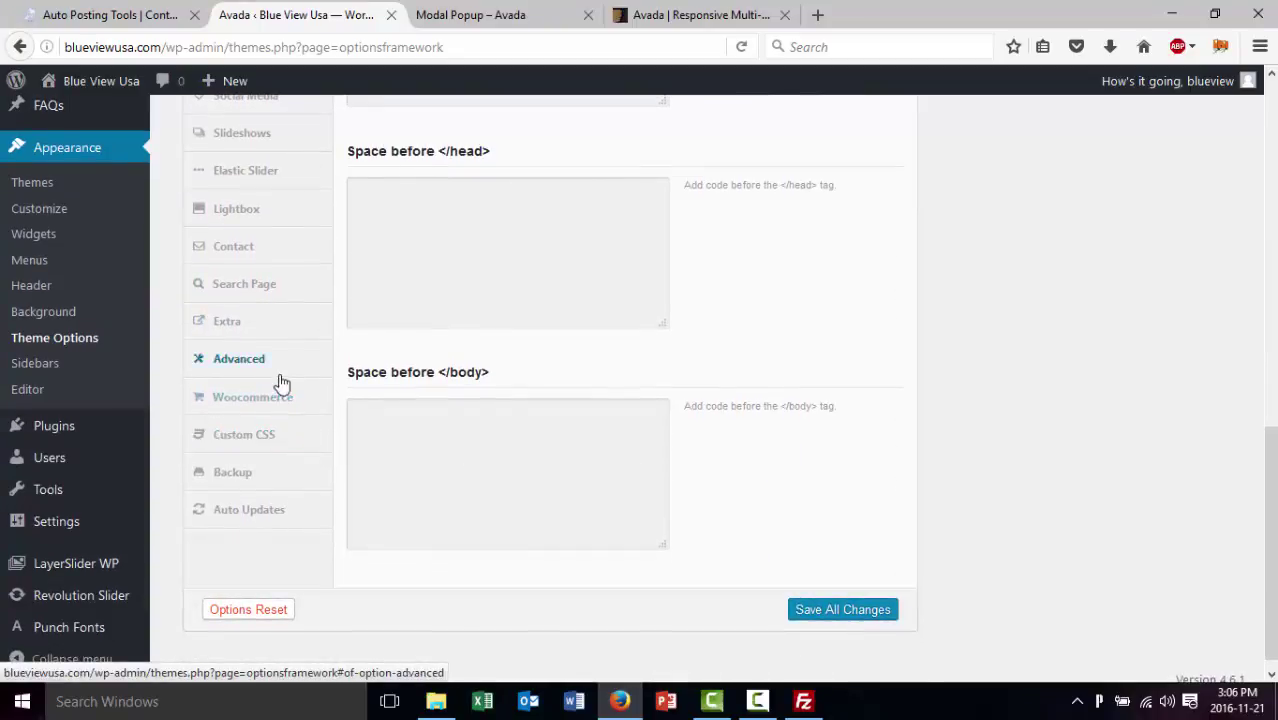
scroll(280, 473, up, 5)
scroll(281, 474, up, 5)
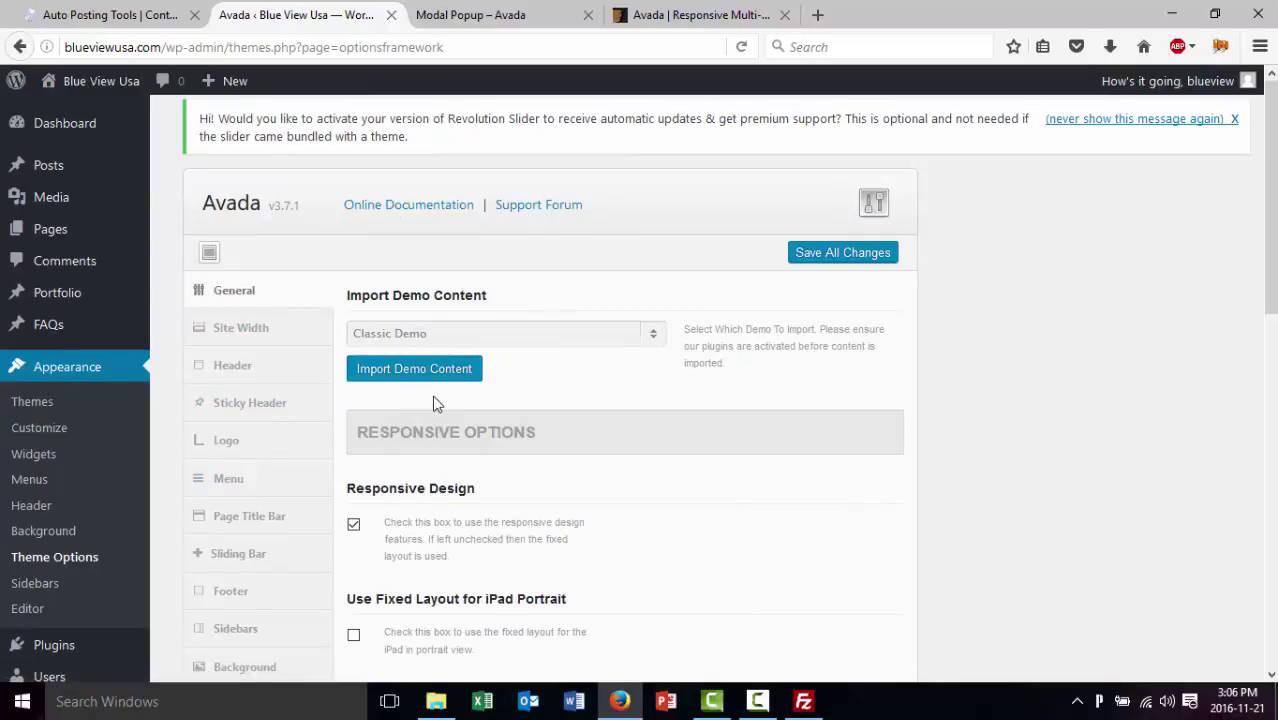
View the Blue View Usa front page and compare it with the Avada listing on ThemeForest
click(100, 80)
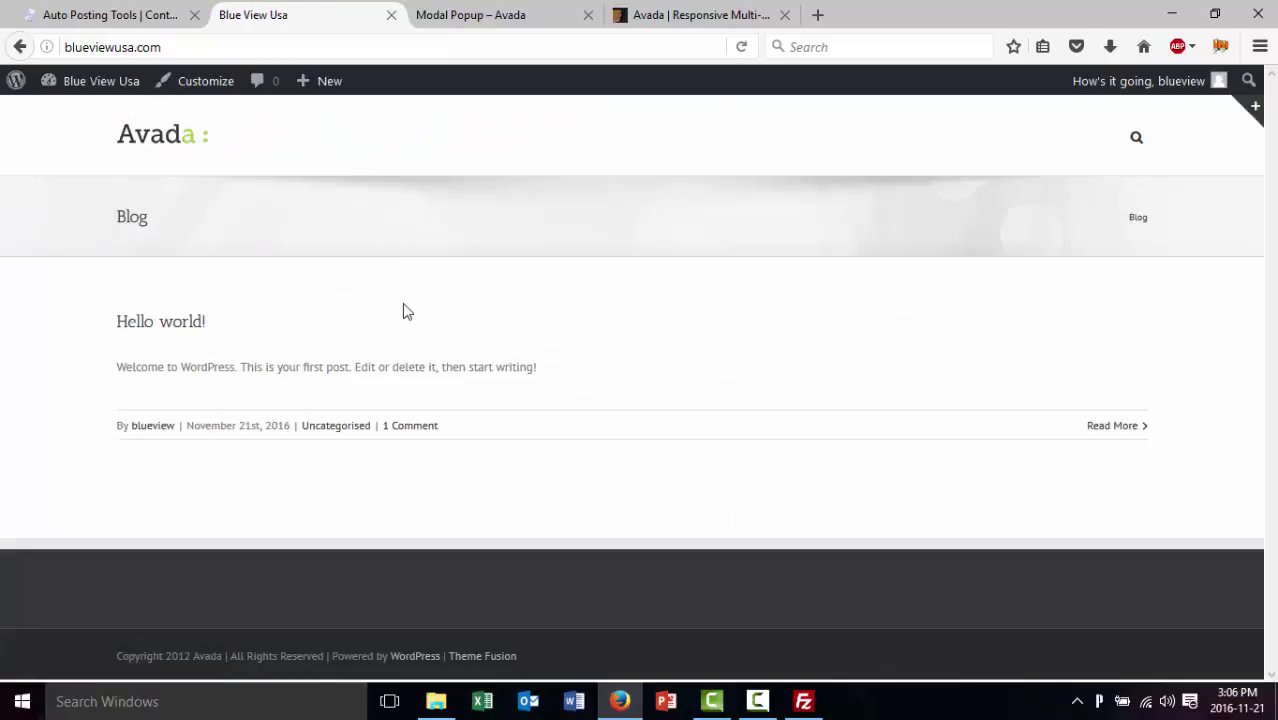
click(679, 12)
mouse_move(528, 188)
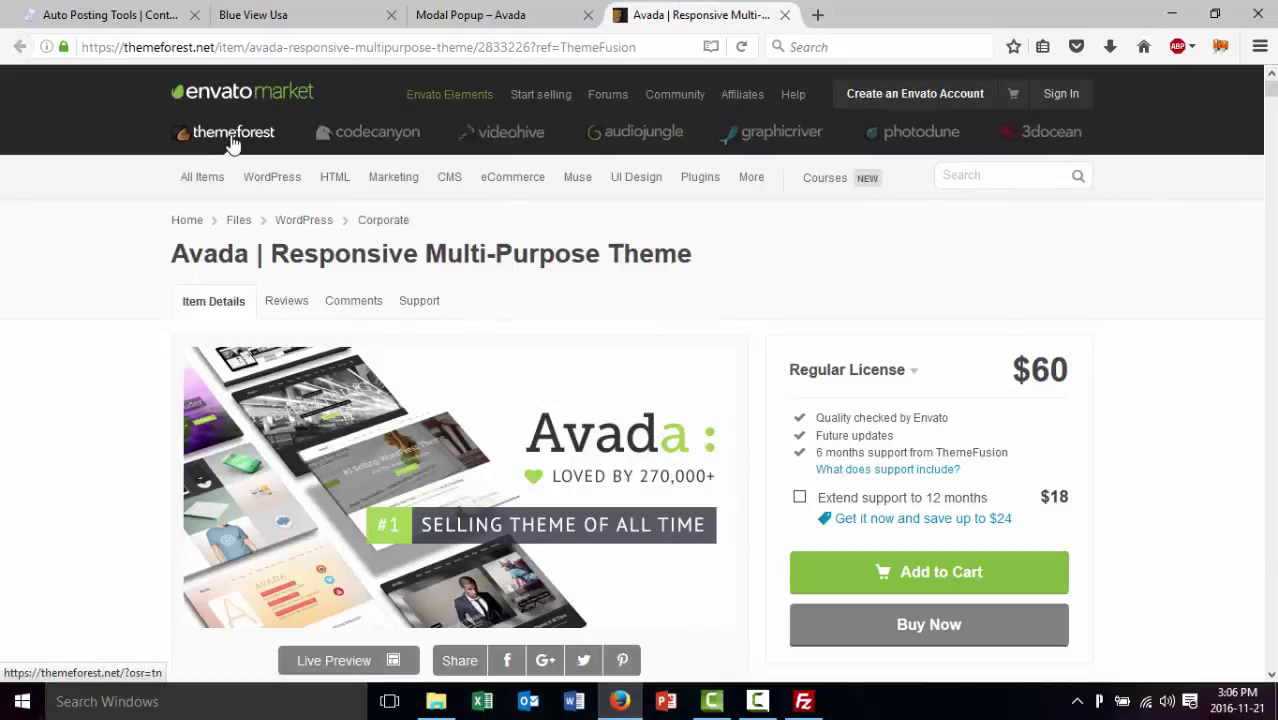
mouse_move(238, 172)
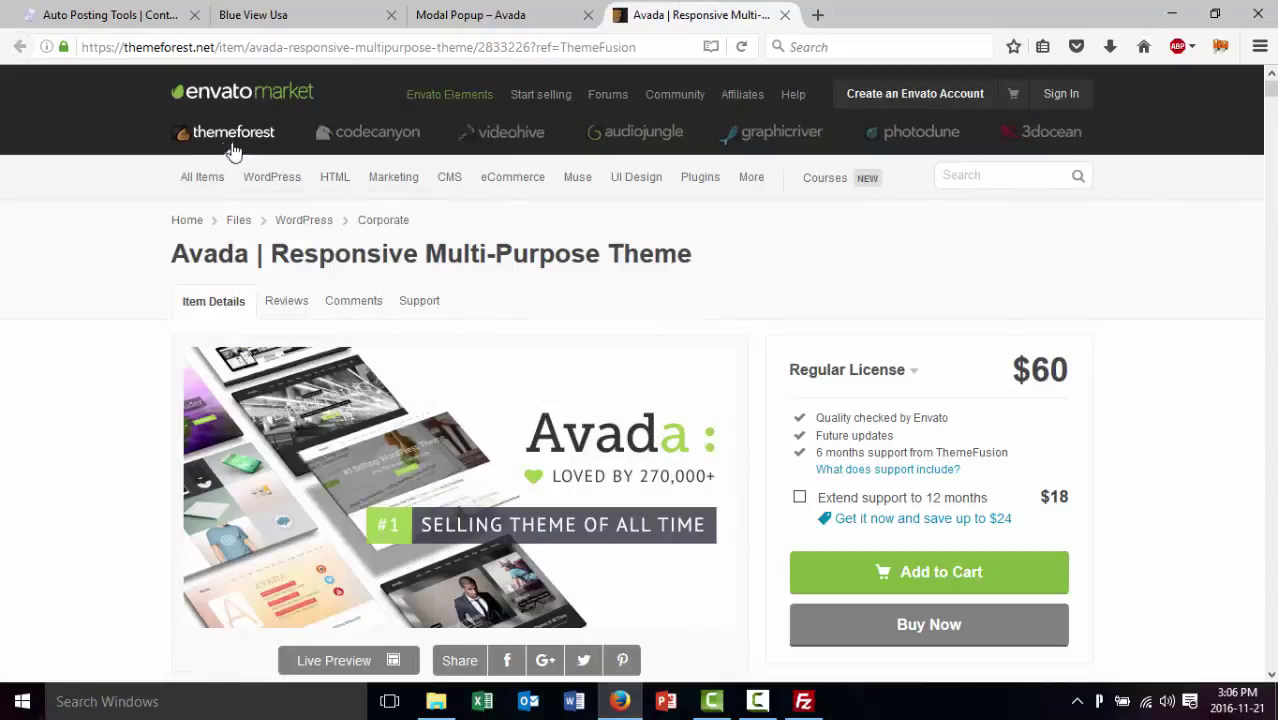
click(333, 13)
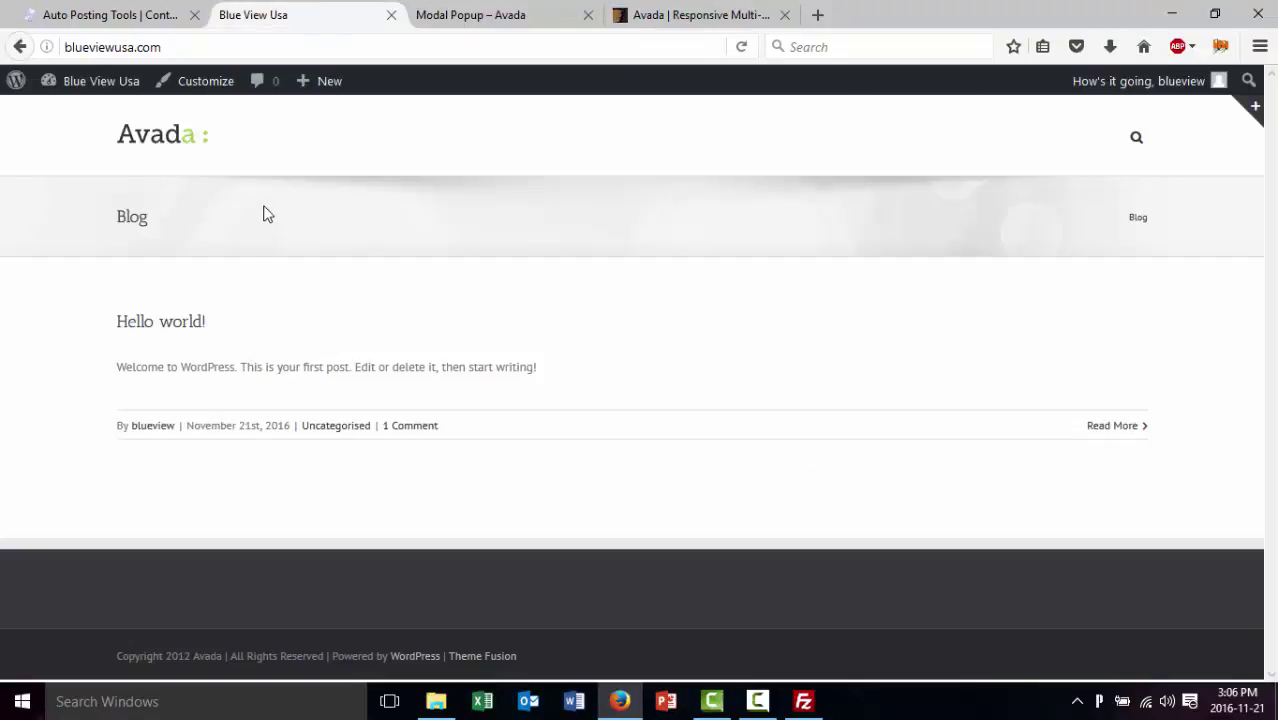
Open the Add Themes page from the site's installed themes and browse the featured themes
mouse_move(126, 94)
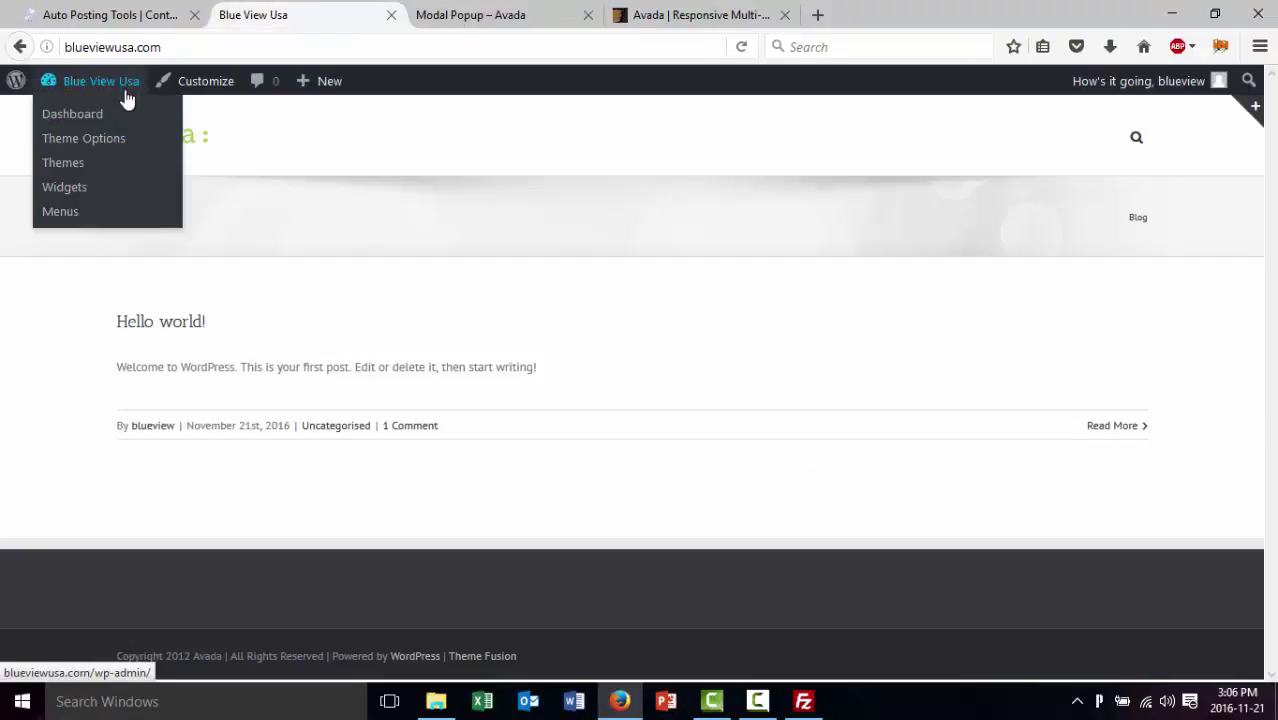
click(104, 163)
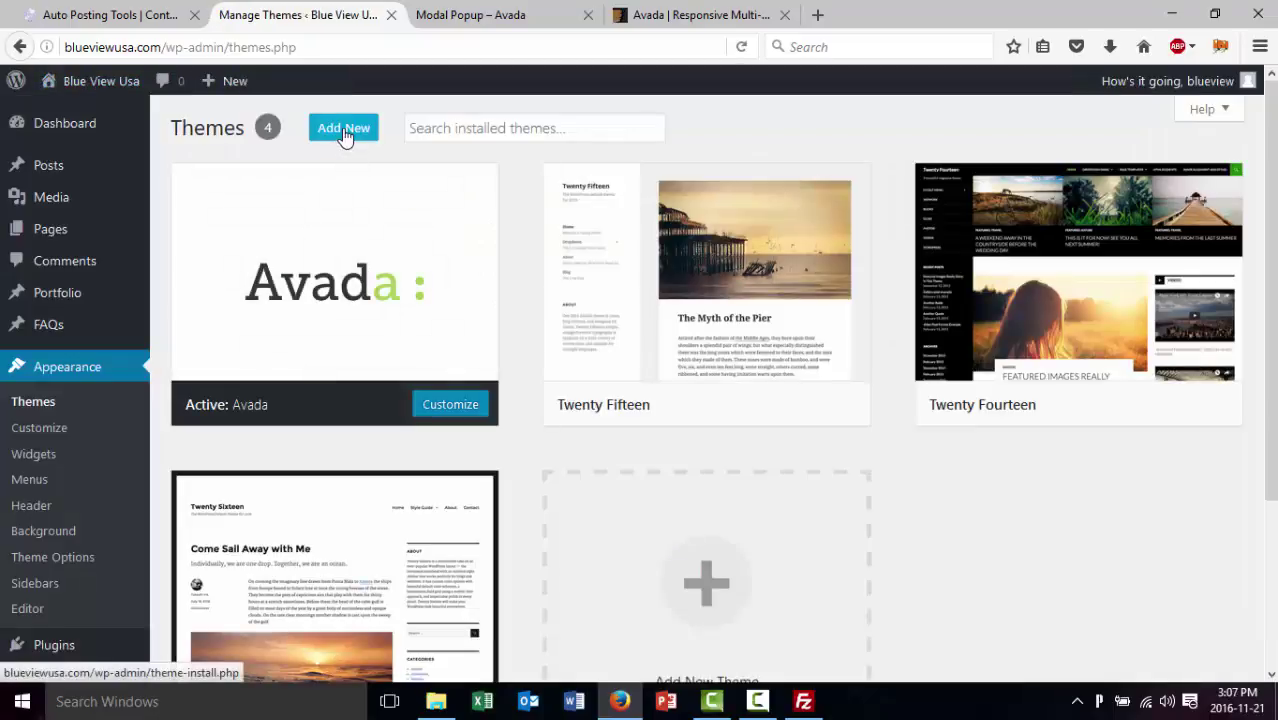
click(345, 132)
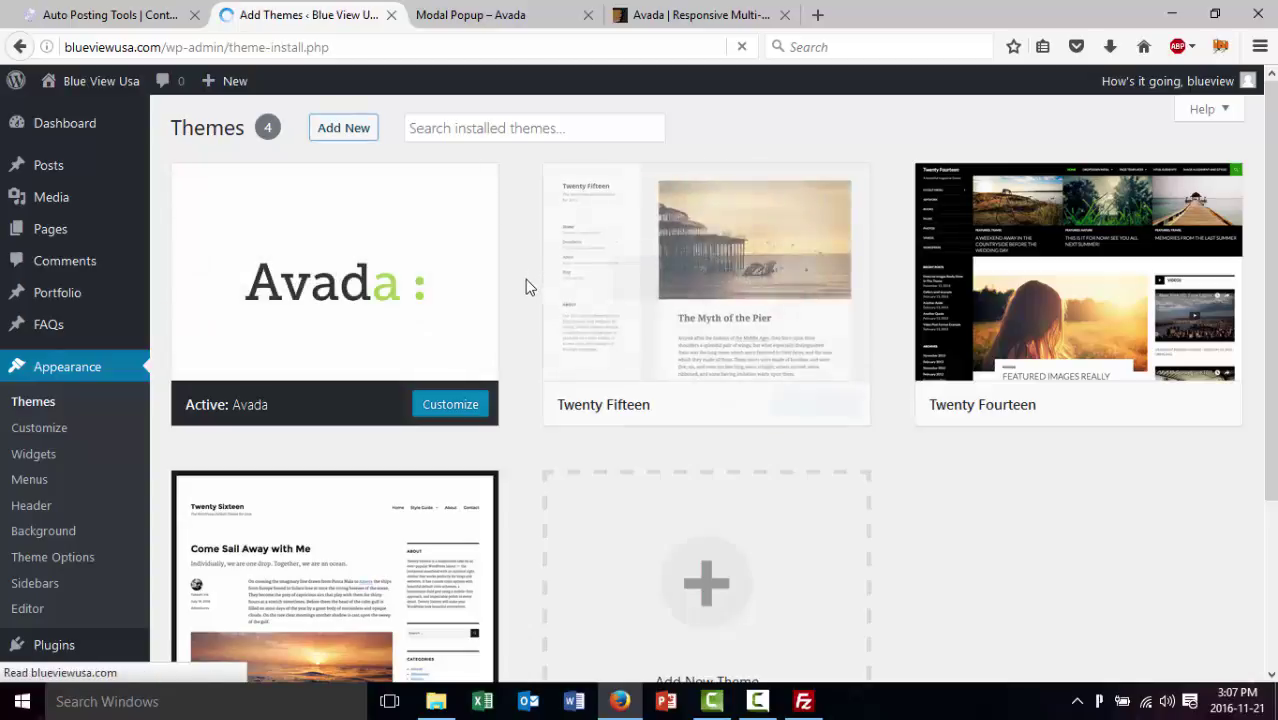
scroll(533, 337, down, 2)
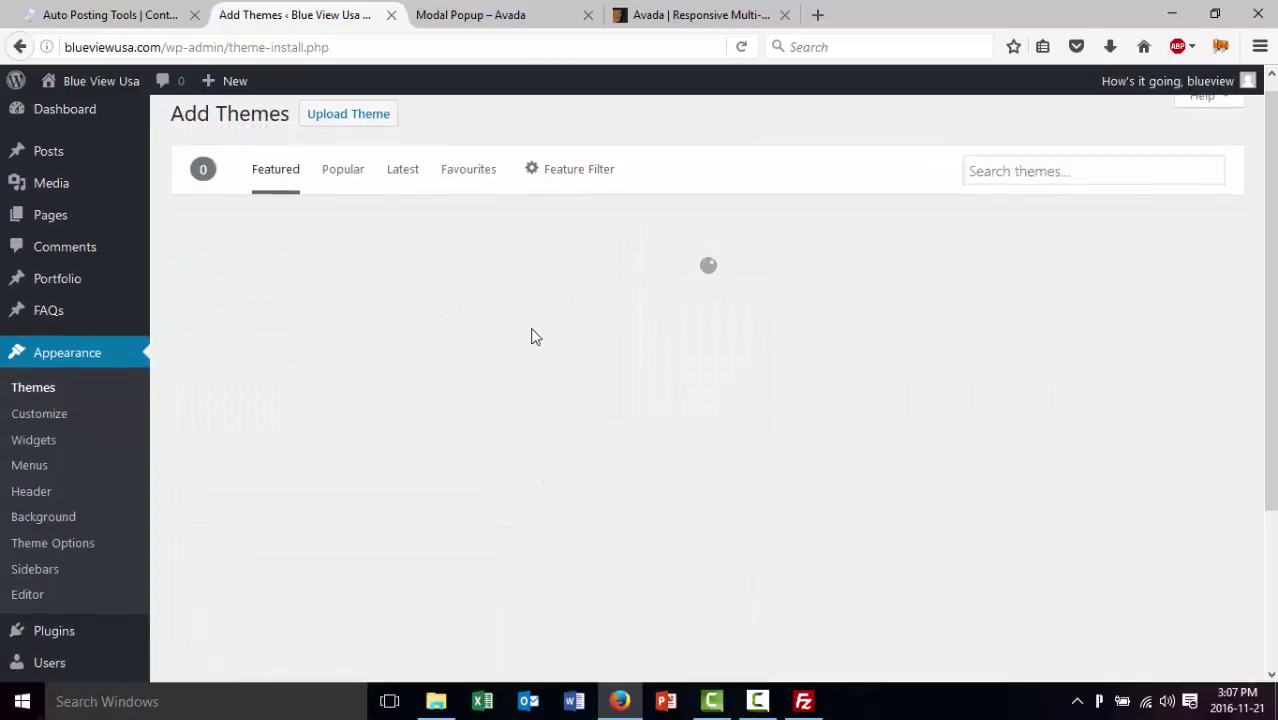
scroll(533, 337, down, 10)
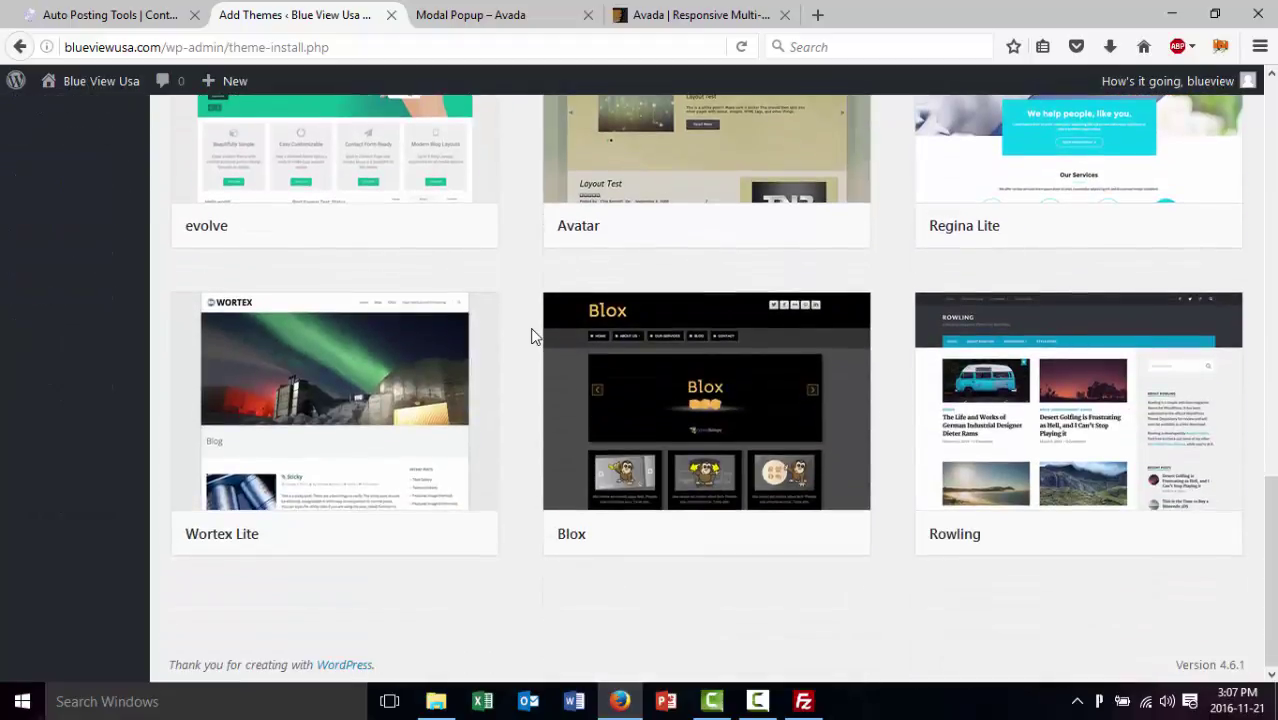
Search the theme directory for "music" and browse through the matching themes
scroll(533, 337, up, 9)
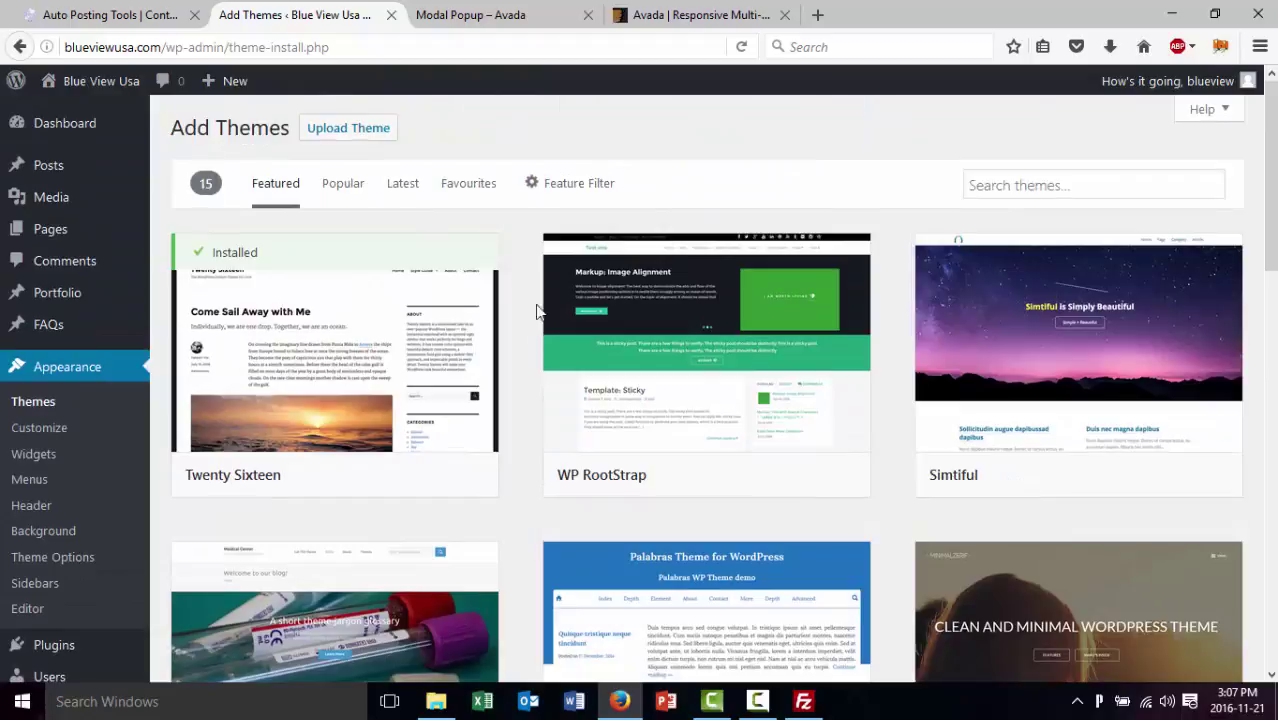
click(1020, 184)
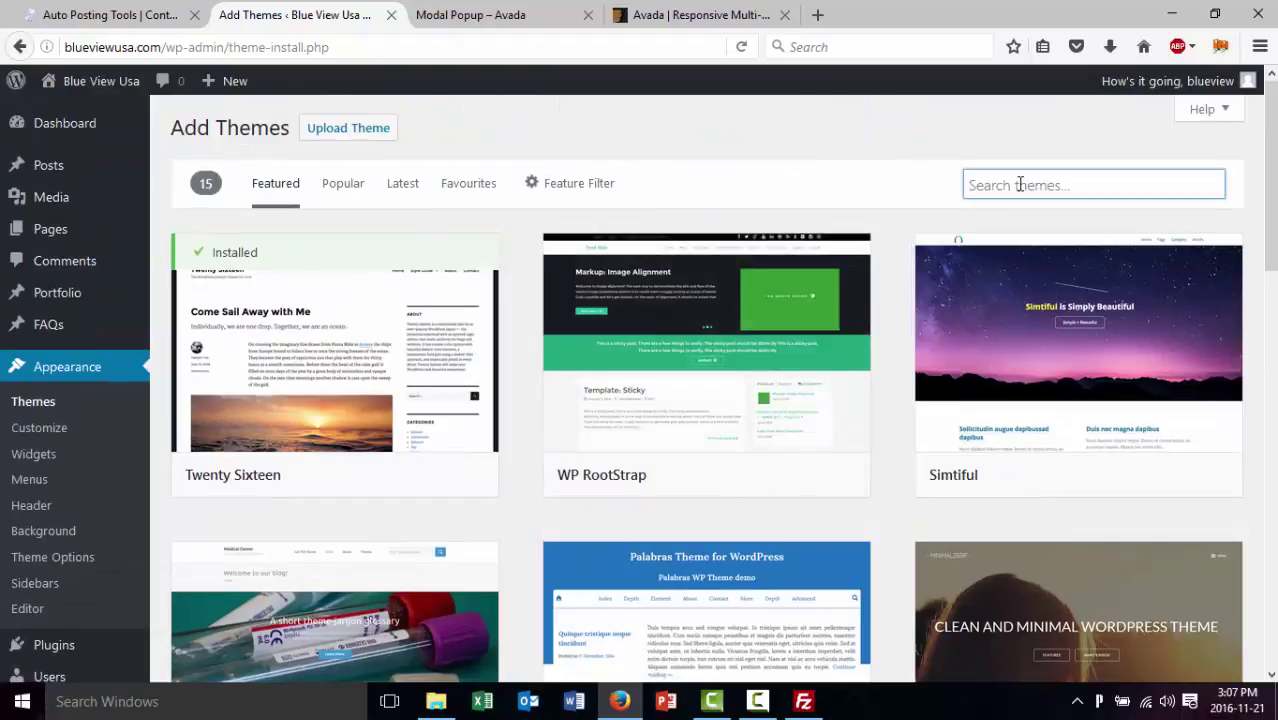
text(music)
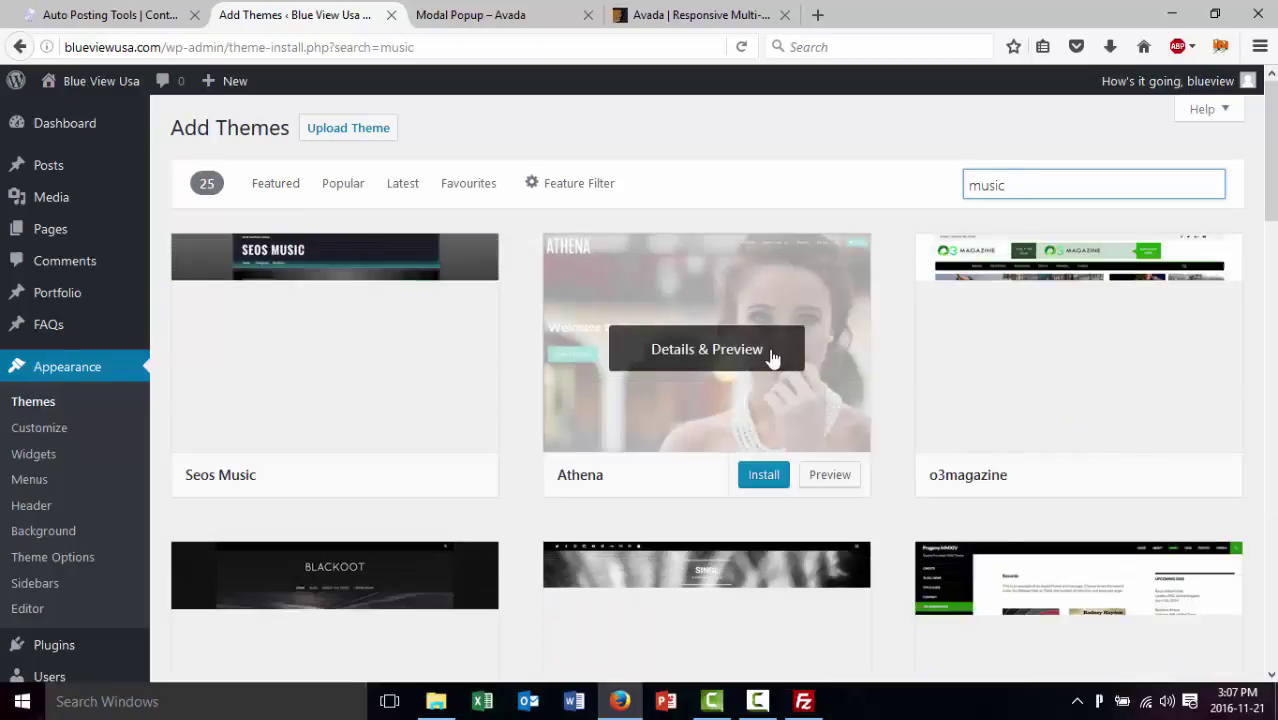
scroll(773, 358, down, 1)
scroll(773, 358, down, 6)
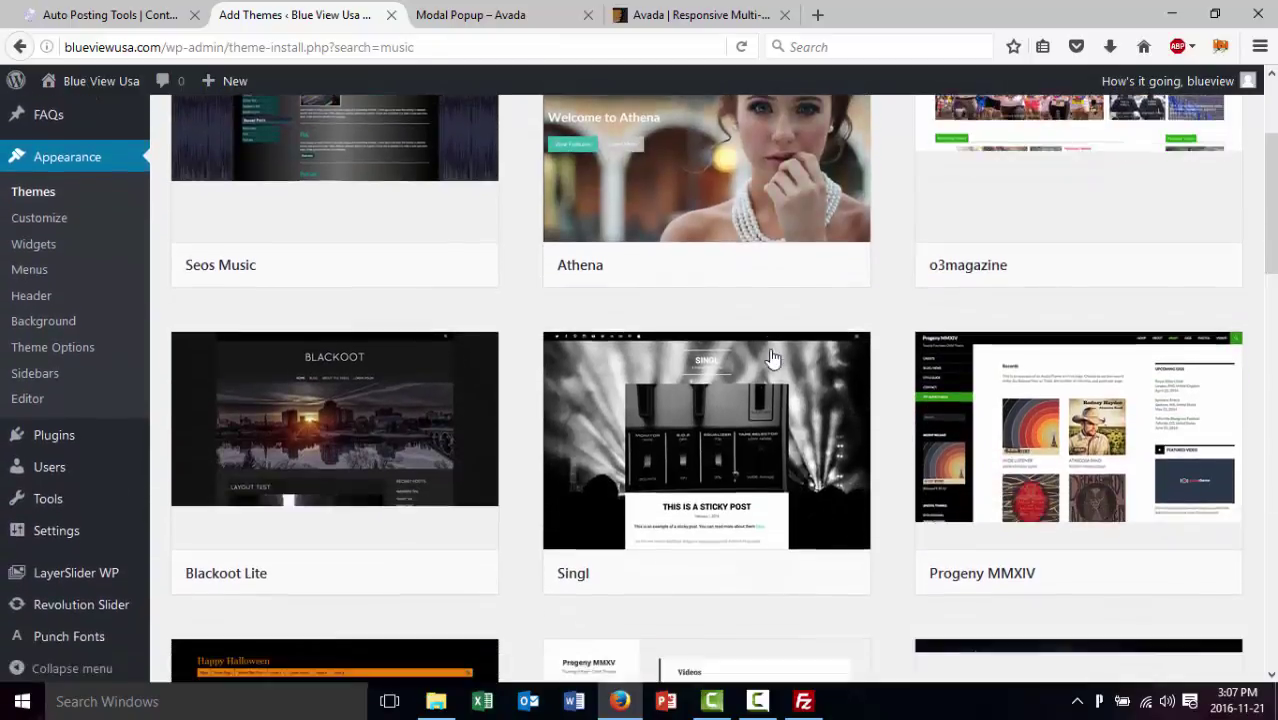
scroll(773, 358, down, 7)
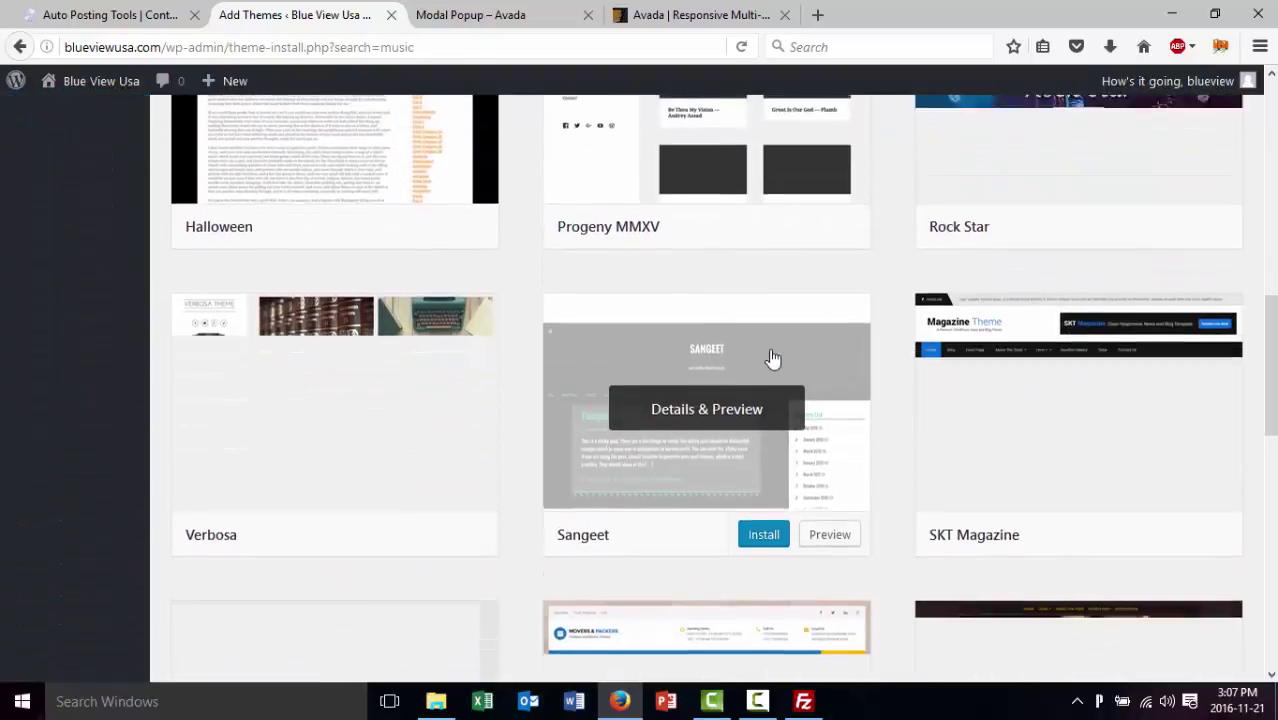
scroll(773, 358, down, 7)
scroll(773, 358, up, 9)
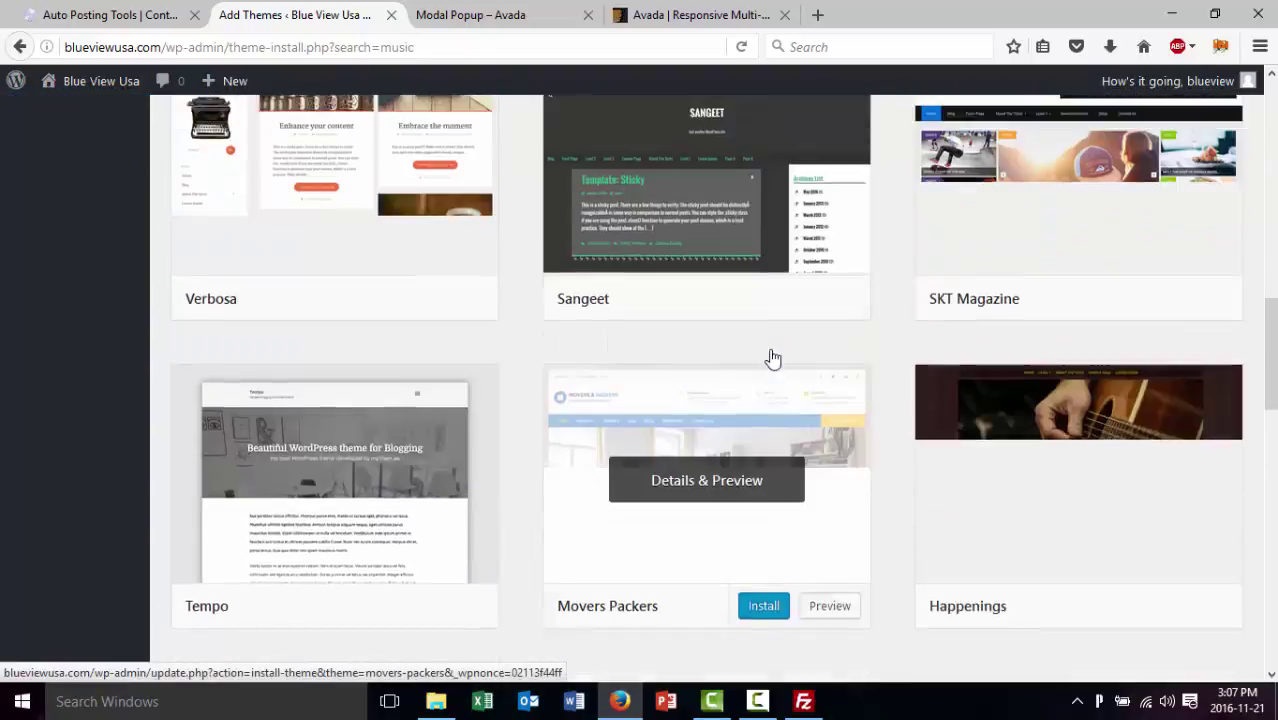
scroll(773, 358, up, 12)
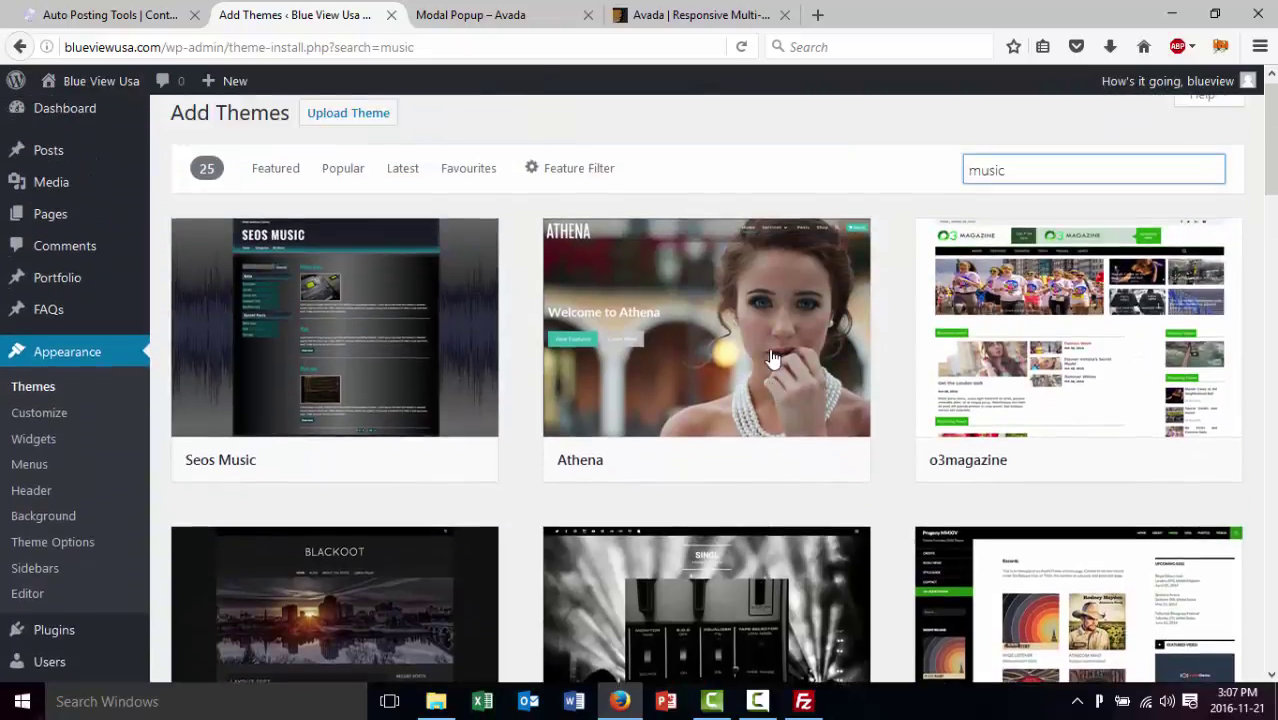
scroll(865, 166, up, 1)
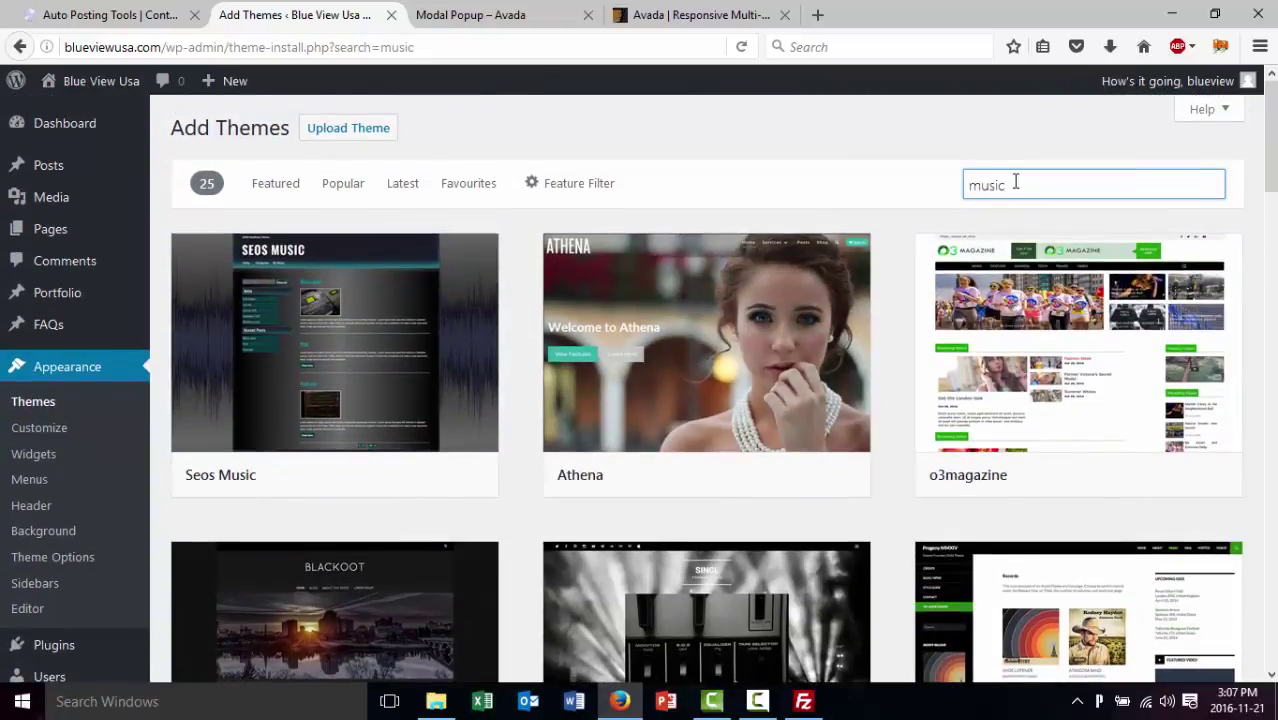
click(843, 182)
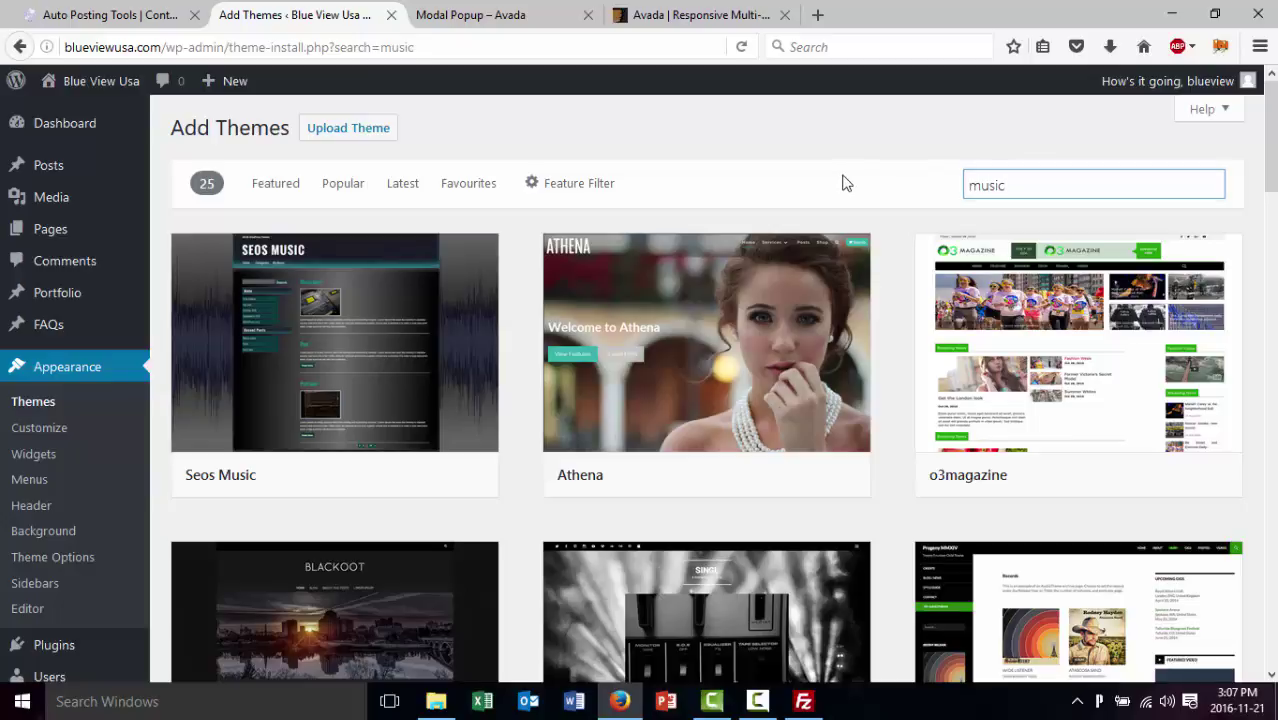